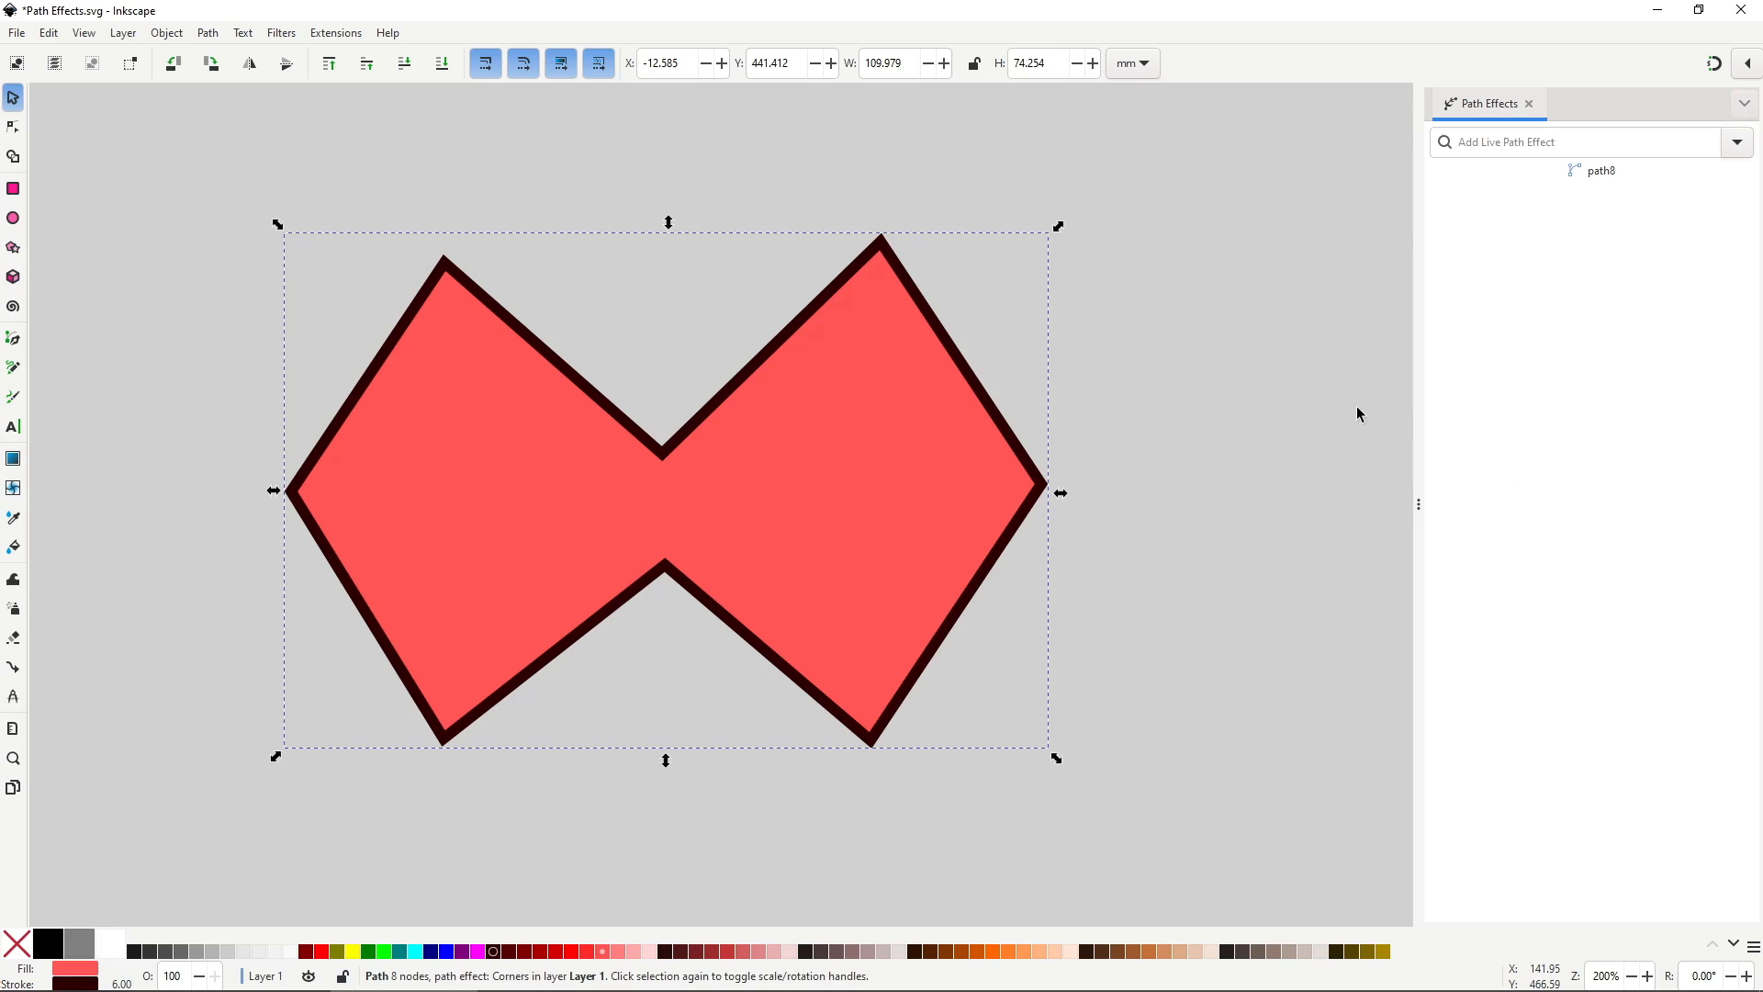
# Add the Corners effect to the red bow-tie and round its top corners and top notch.
pyautogui.click(1737, 142)
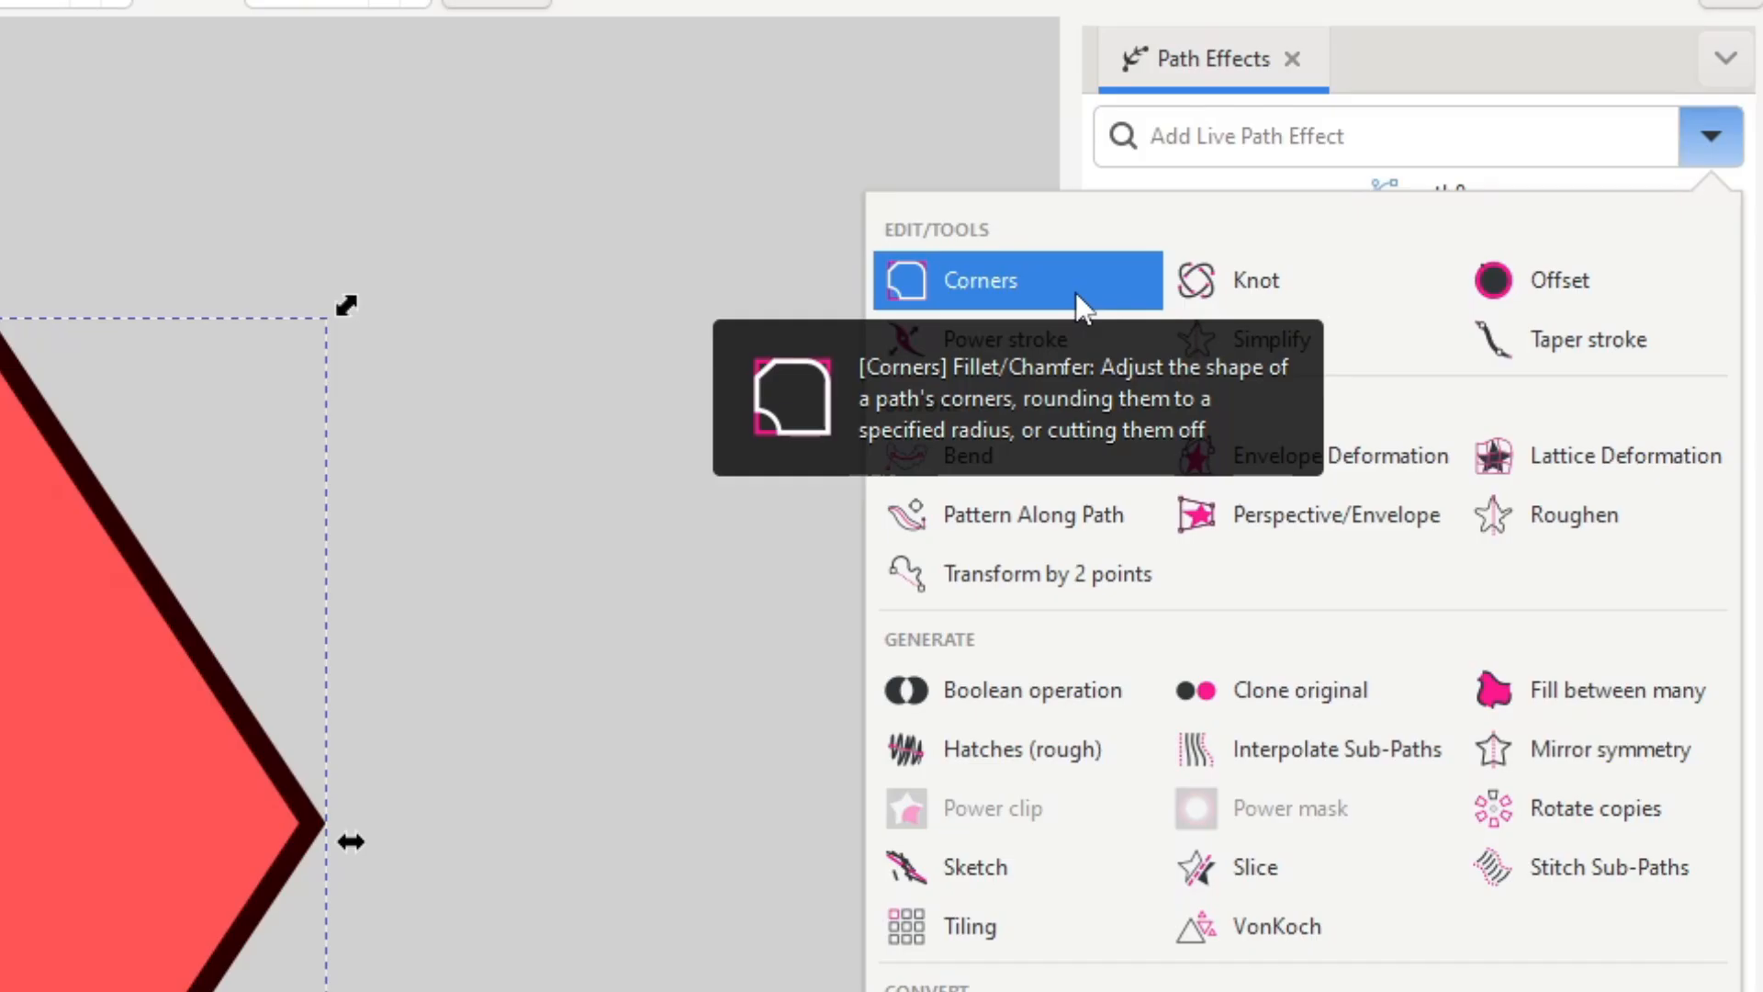
pyautogui.click(1076, 292)
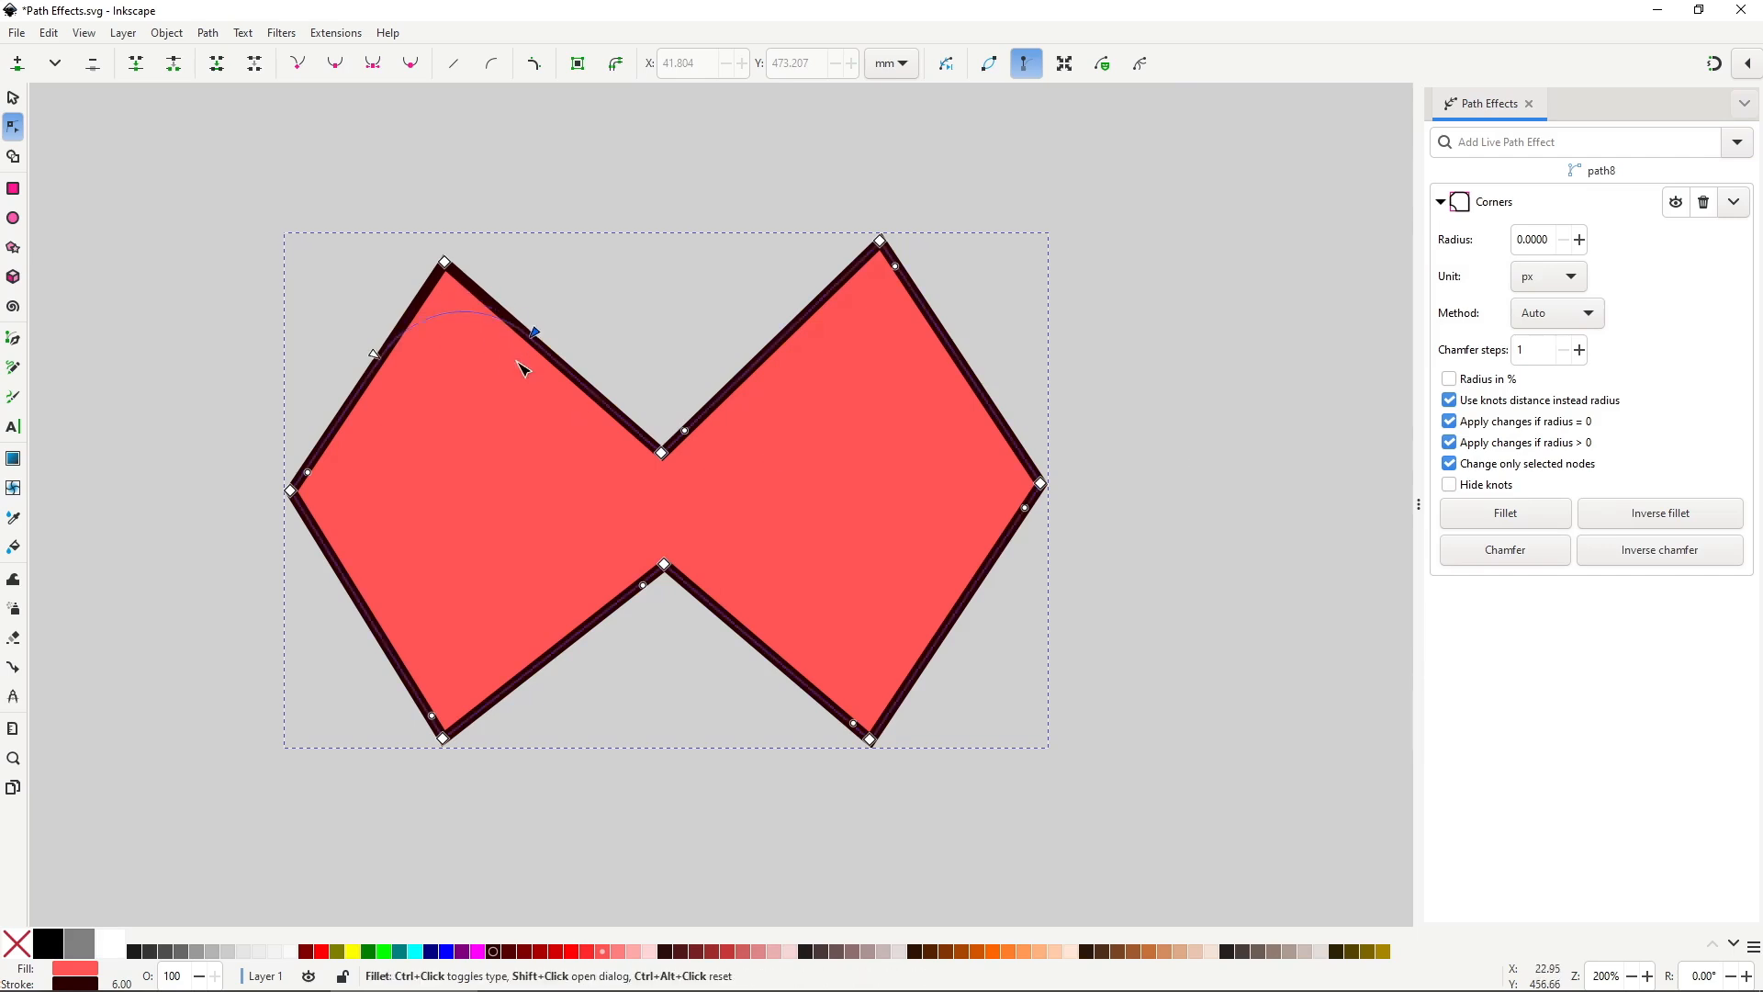
pyautogui.moveTo(518, 361); pyautogui.dragTo(521, 366)
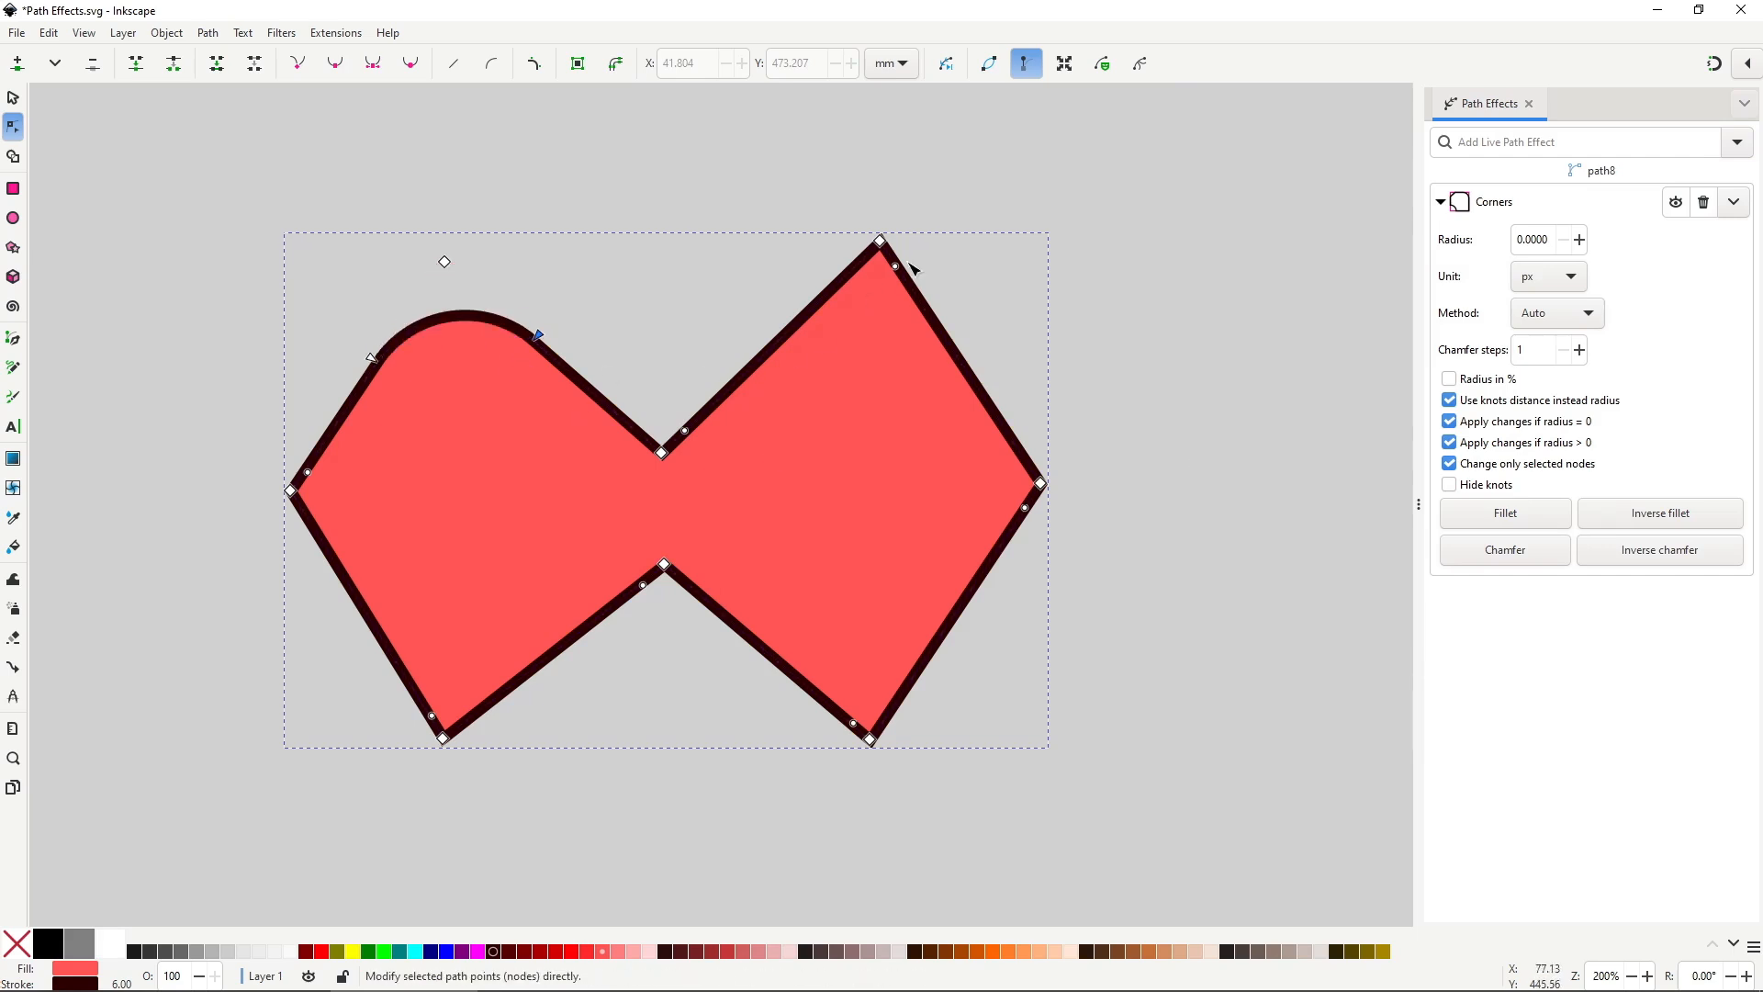
pyautogui.moveTo(897, 267); pyautogui.dragTo(924, 368)
pyautogui.moveTo(685, 432); pyautogui.dragTo(780, 409)
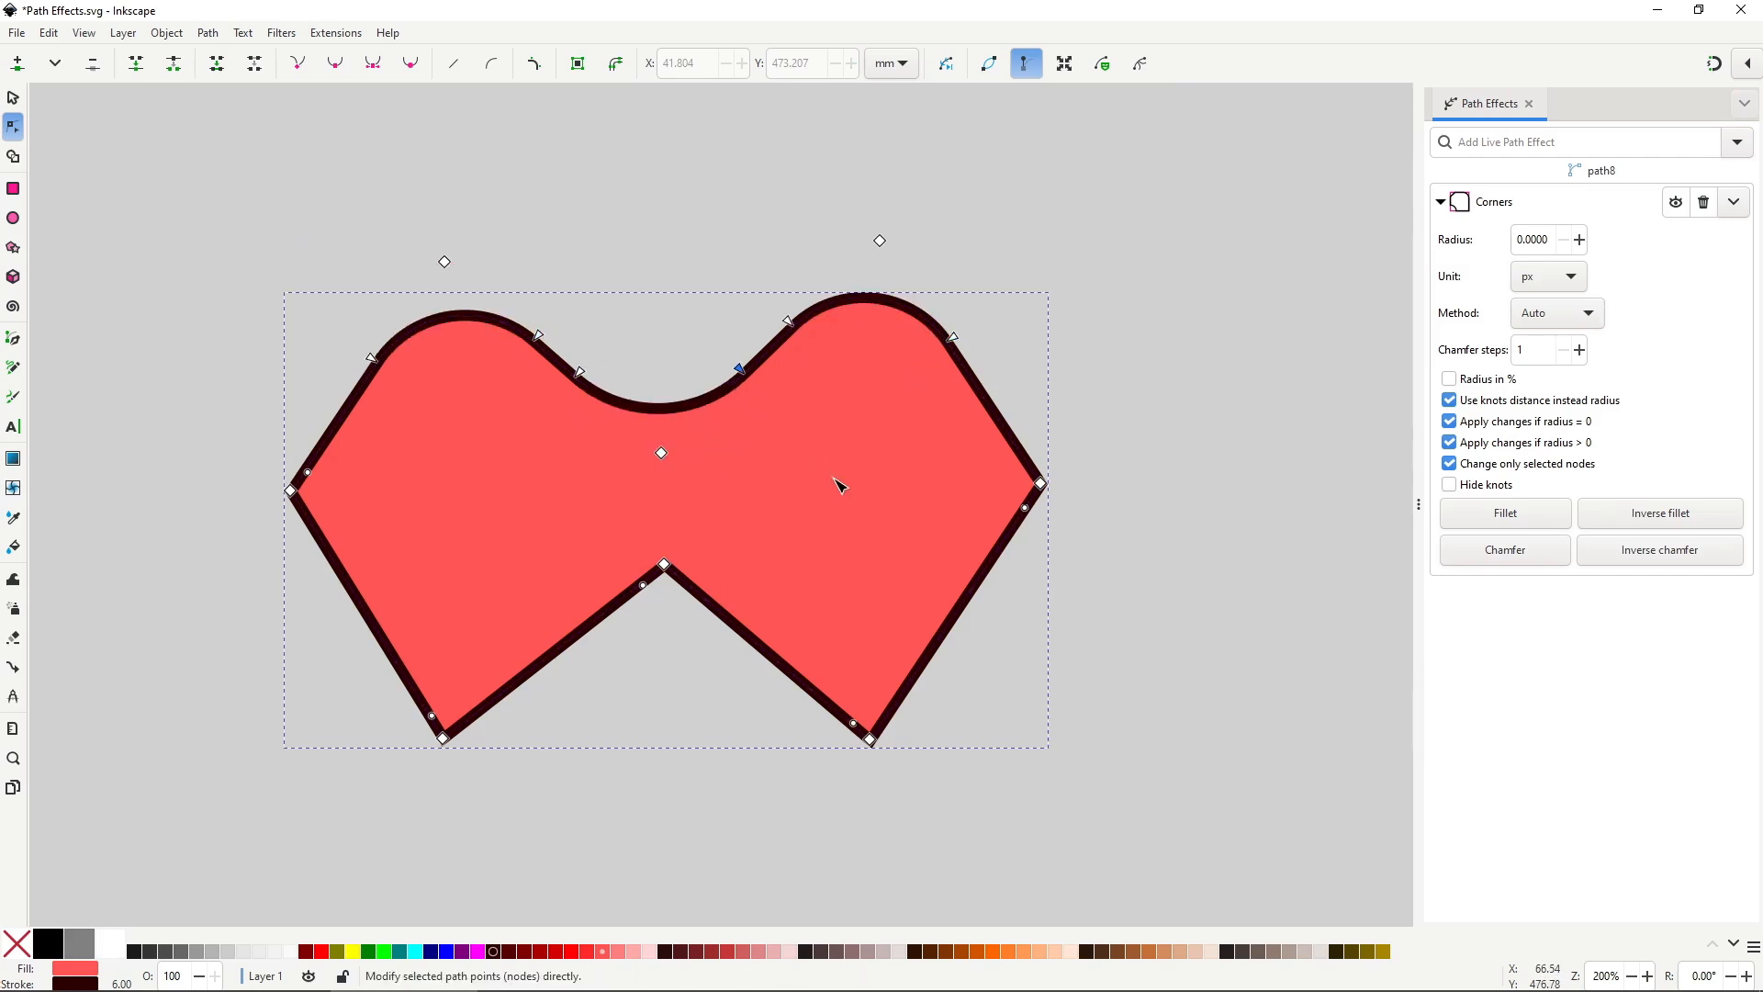
# Chamfer the bow-tie's bottom-left and bottom-right corners.
pyautogui.moveTo(988, 767); pyautogui.dragTo(428, 659)
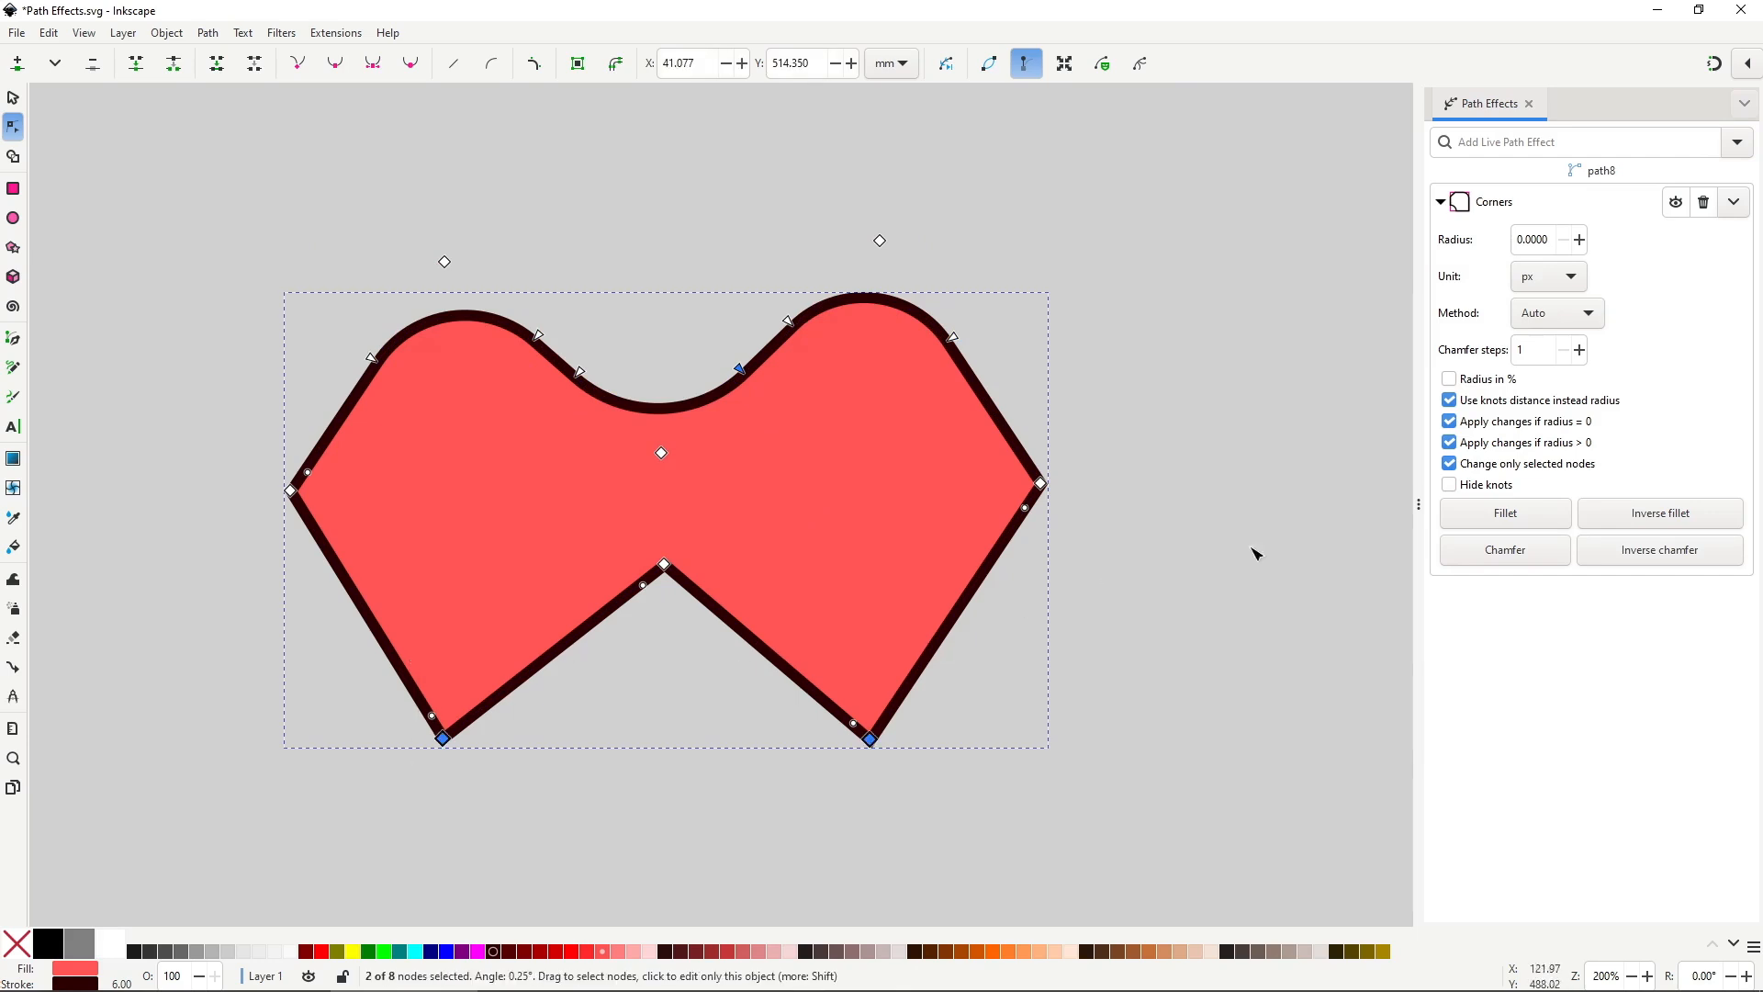
pyautogui.moveTo(869, 735); pyautogui.dragTo(801, 688)
pyautogui.moveTo(444, 732); pyautogui.dragTo(397, 661)
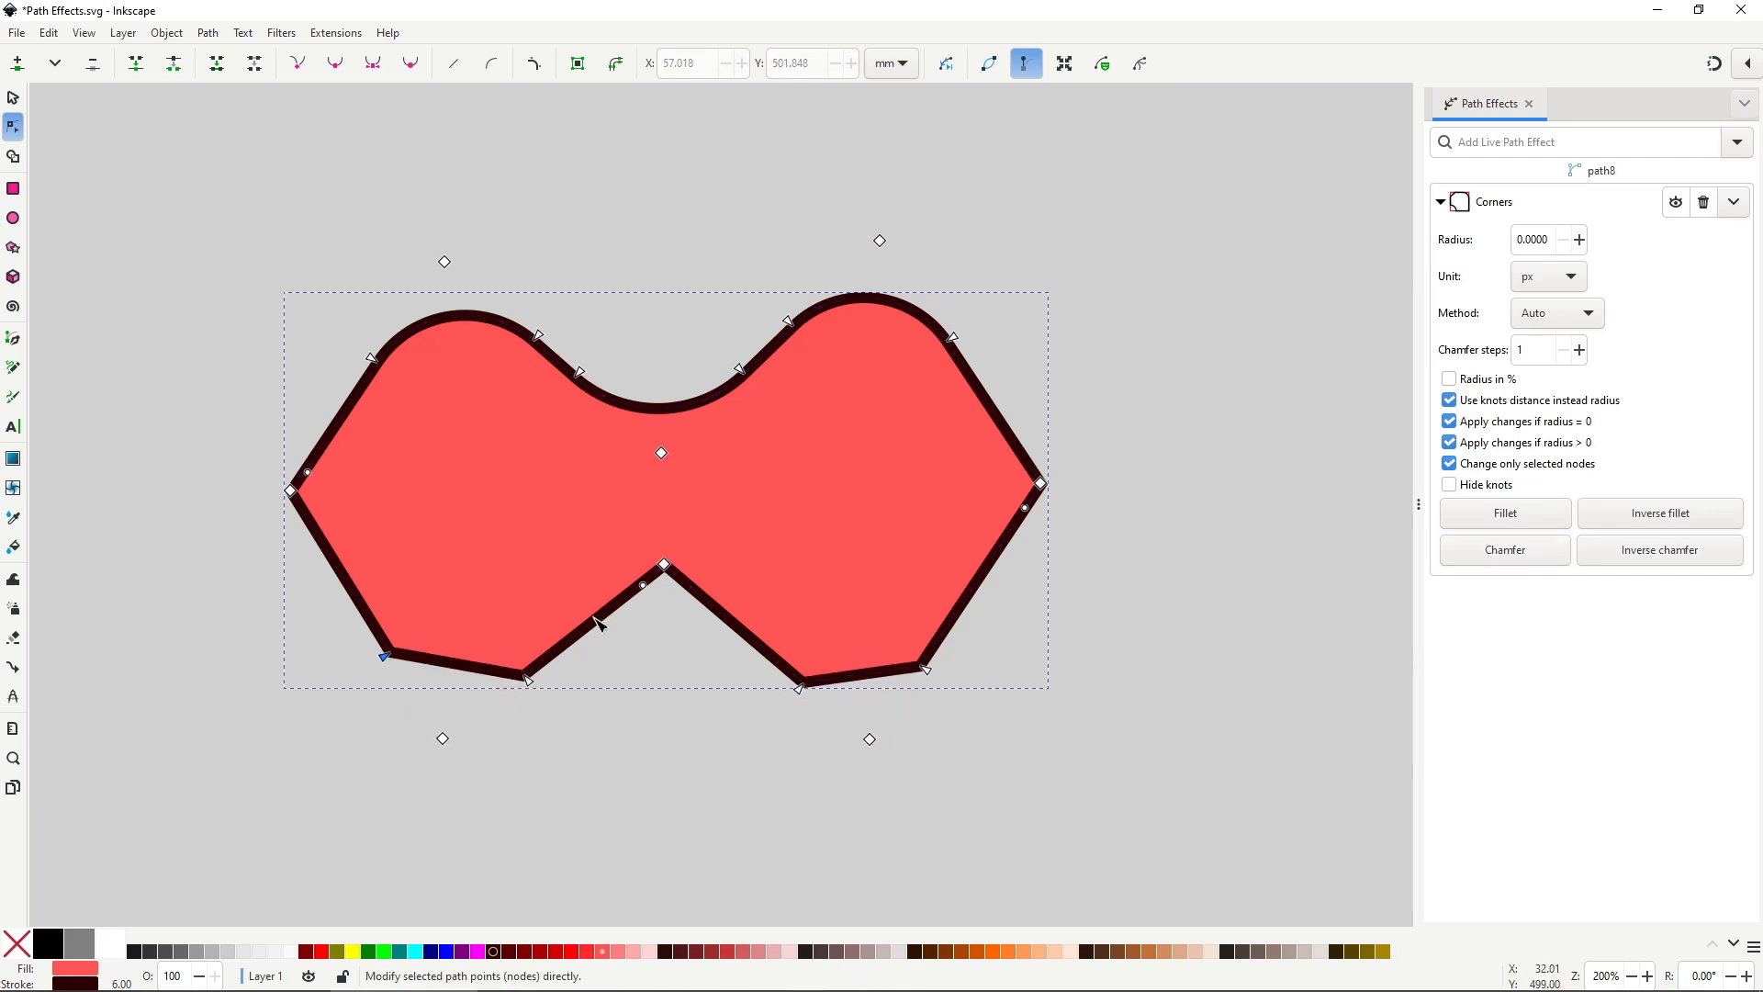
# Fillet the bottom middle notch and give the left and right corners inverse fillets.
pyautogui.click(664, 564)
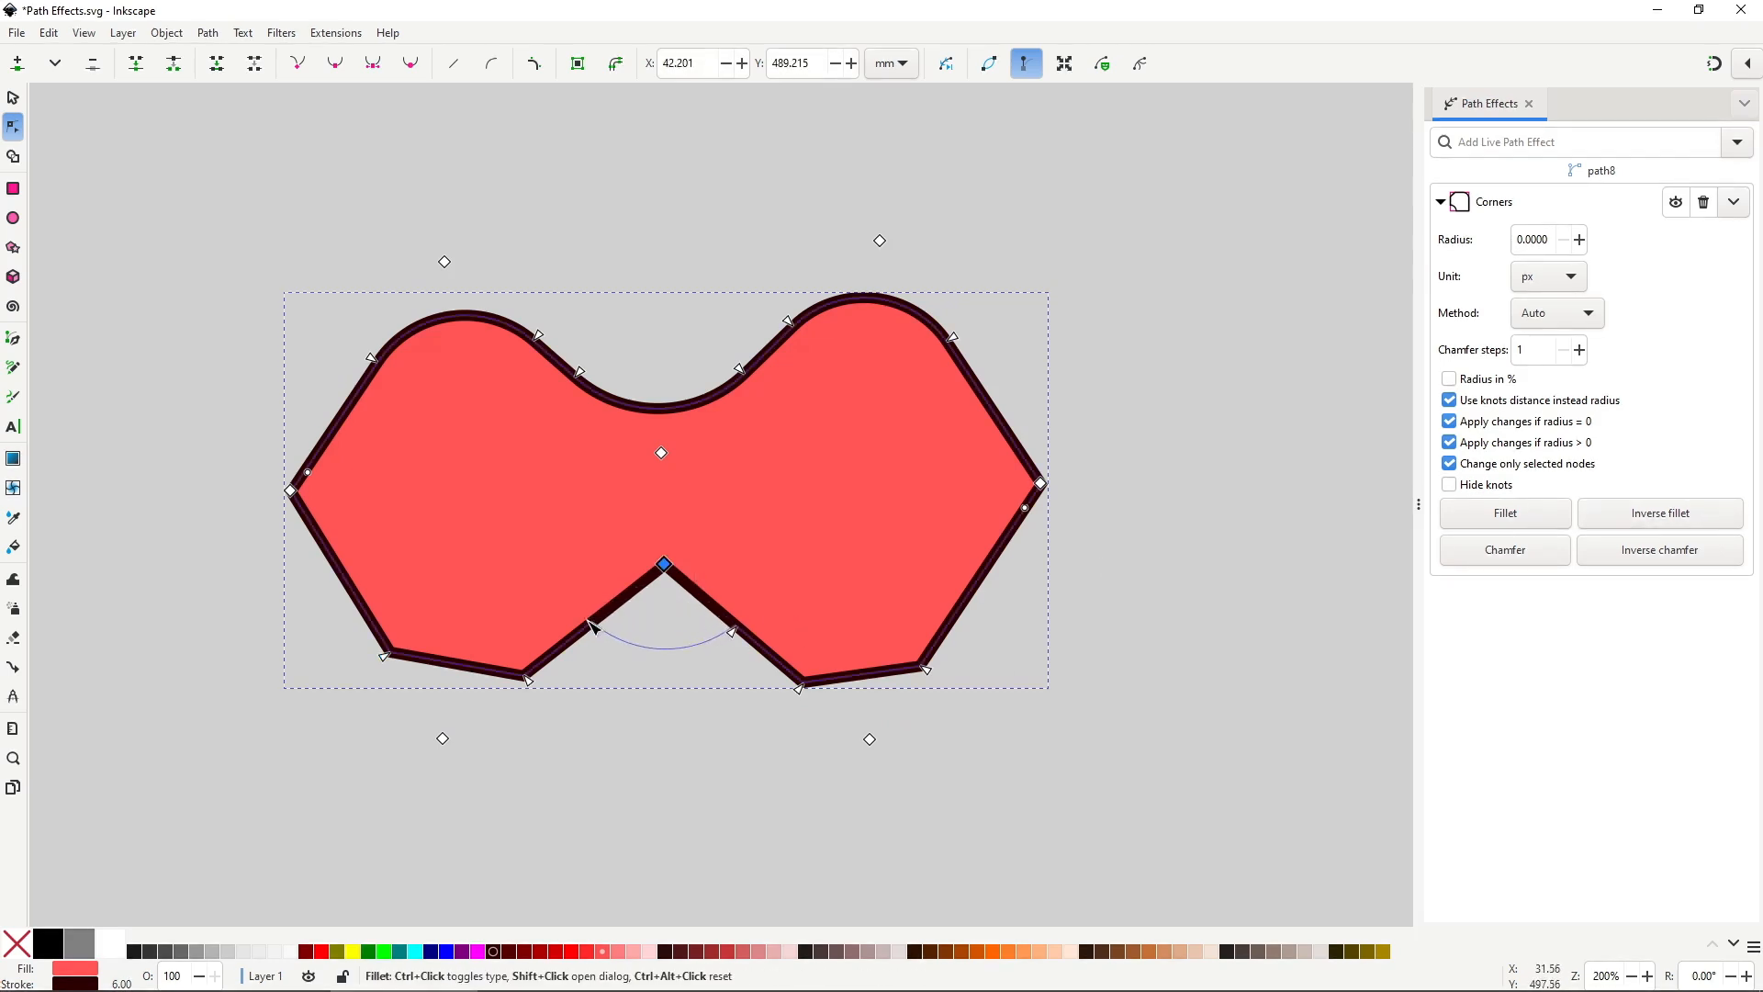
pyautogui.moveTo(593, 626); pyautogui.dragTo(594, 628)
pyautogui.moveTo(1099, 455); pyautogui.dragTo(234, 573)
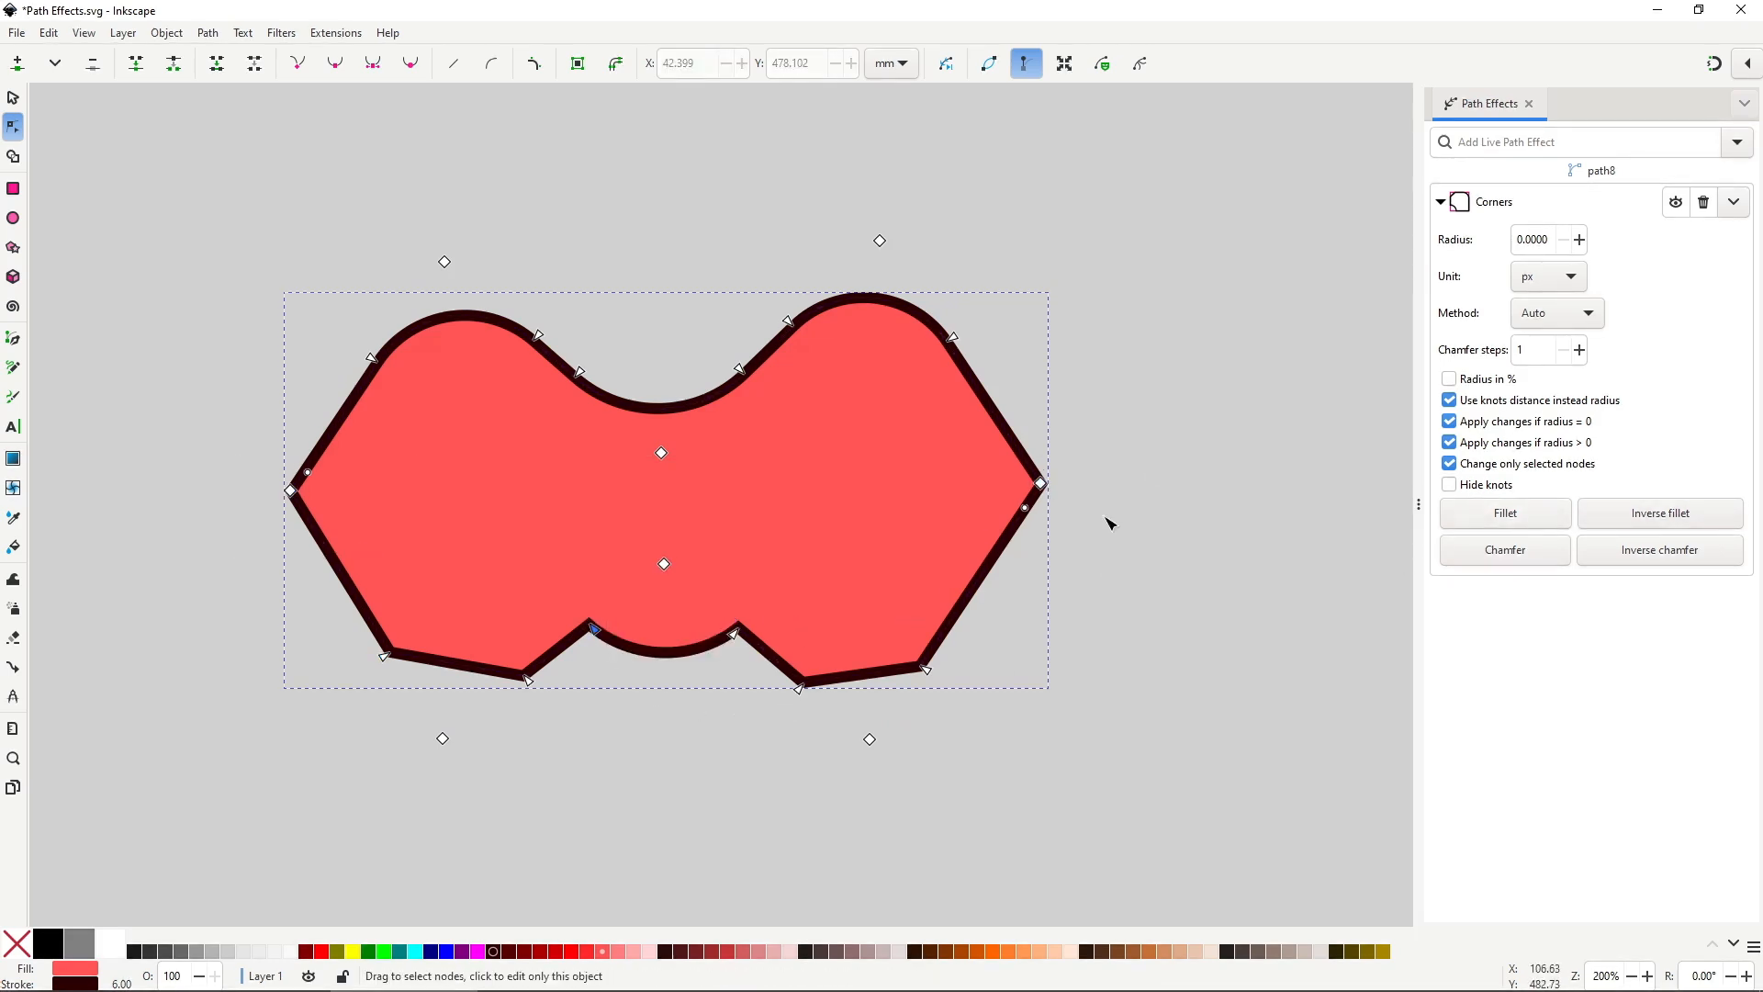
pyautogui.moveTo(1025, 508); pyautogui.dragTo(987, 577)
pyautogui.moveTo(308, 472); pyautogui.dragTo(349, 393)
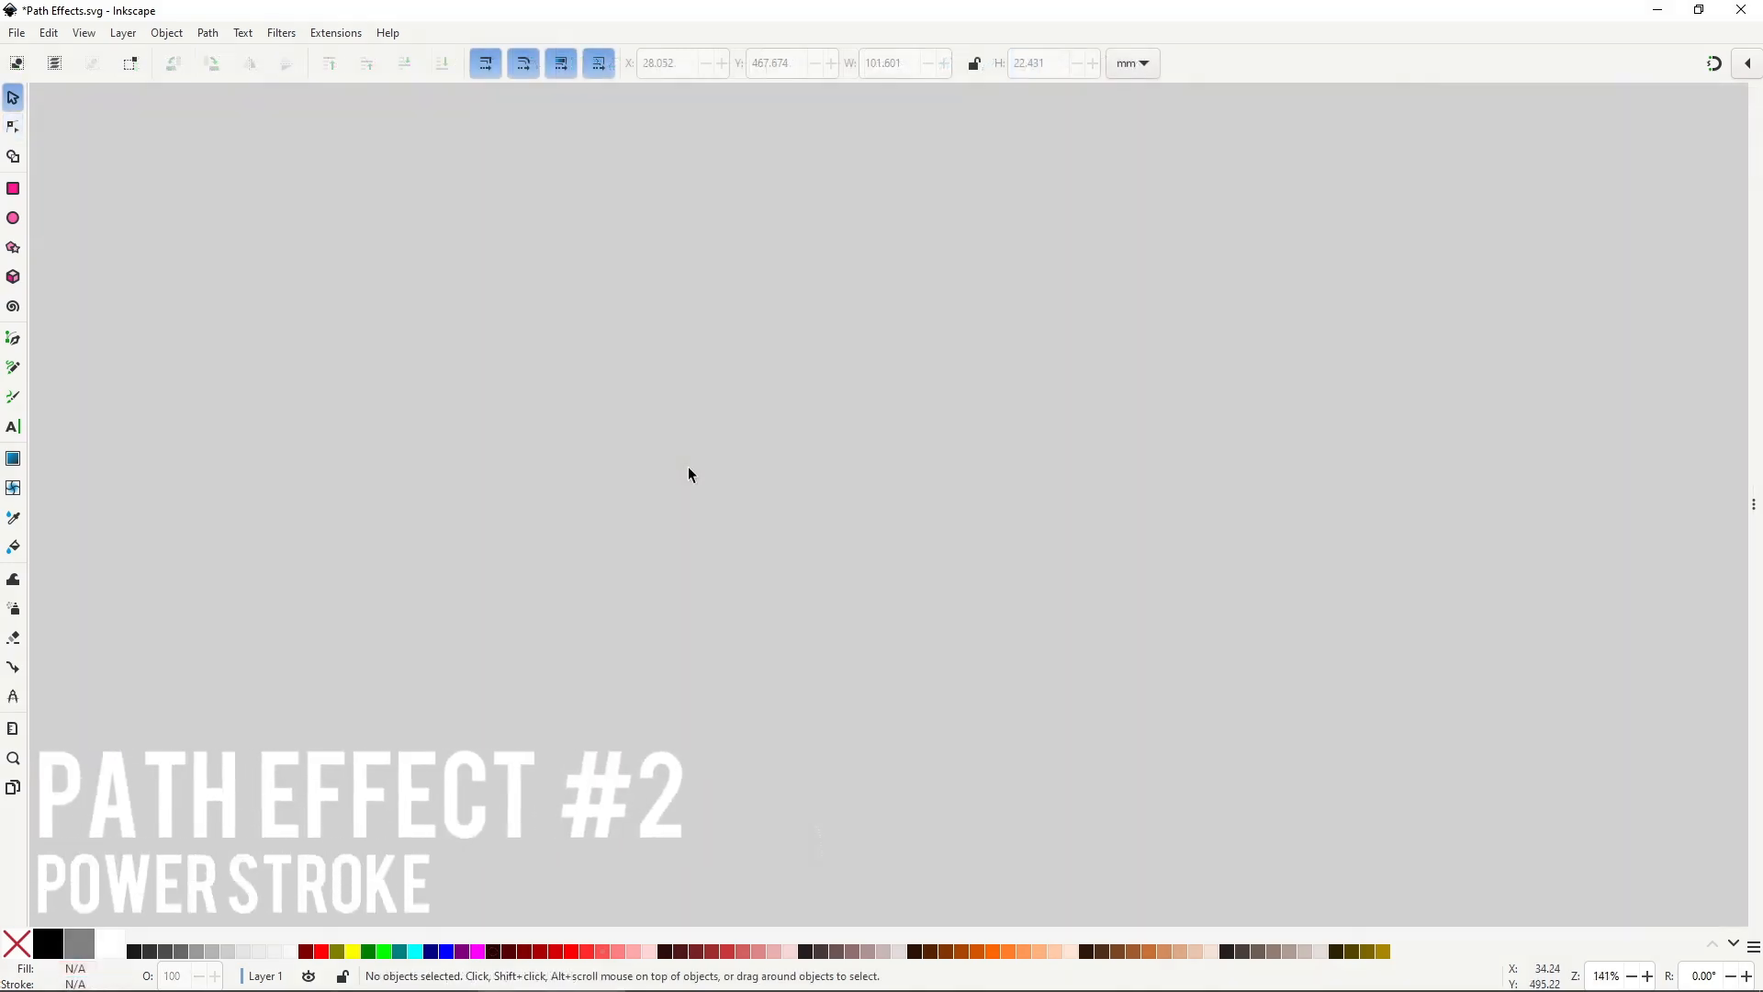
# Draw a curved two-point path with the Pen tool using the Triangle out shape.
pyautogui.click(13, 338)
pyautogui.click(432, 64)
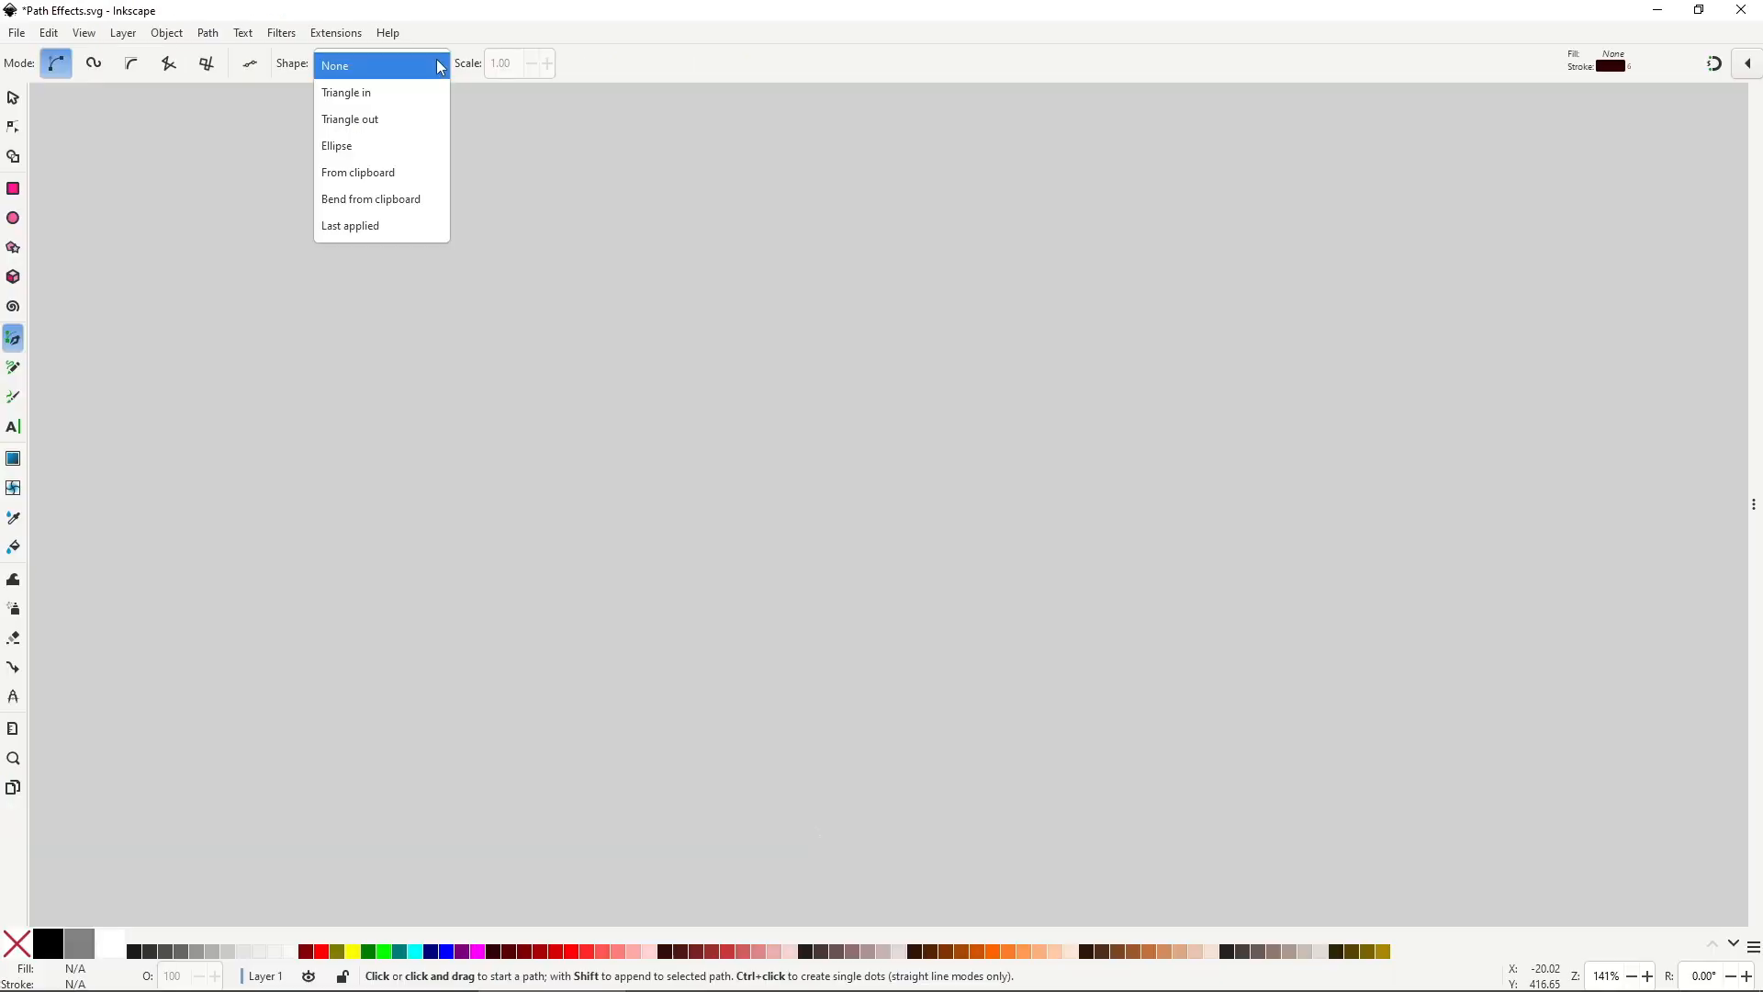
pyautogui.click(413, 119)
pyautogui.click(510, 425)
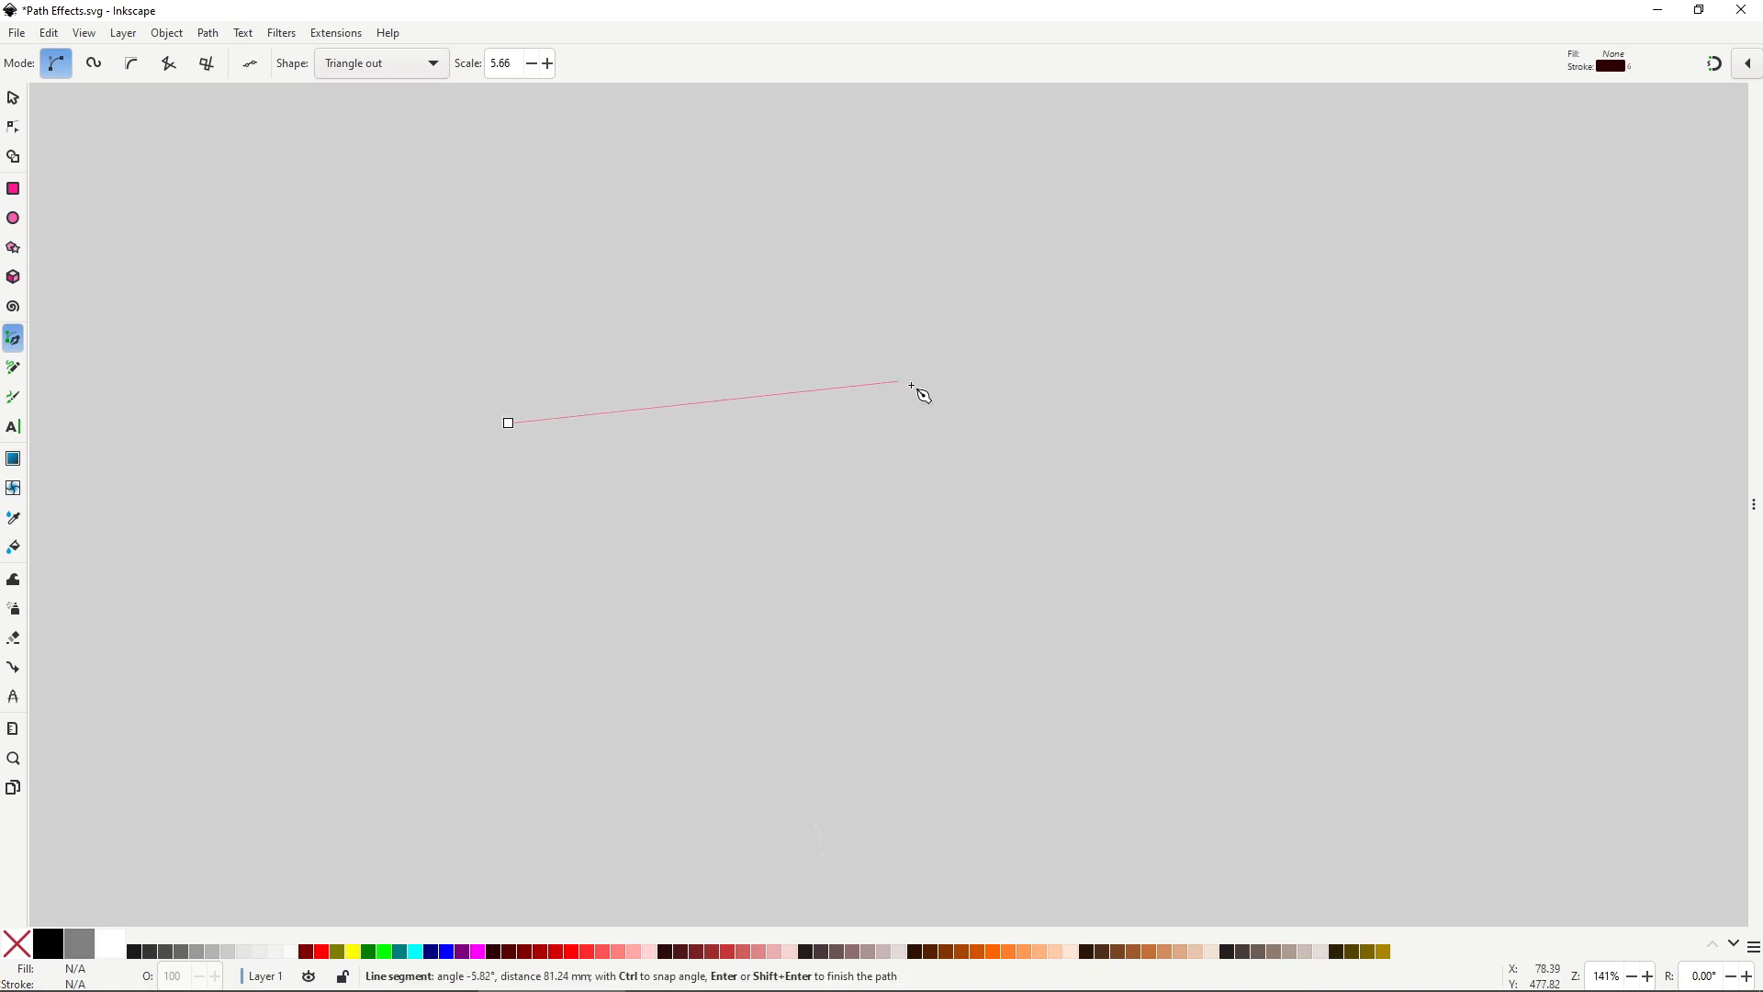
pyautogui.moveTo(997, 426); pyautogui.dragTo(1249, 611)
pyautogui.press('space')
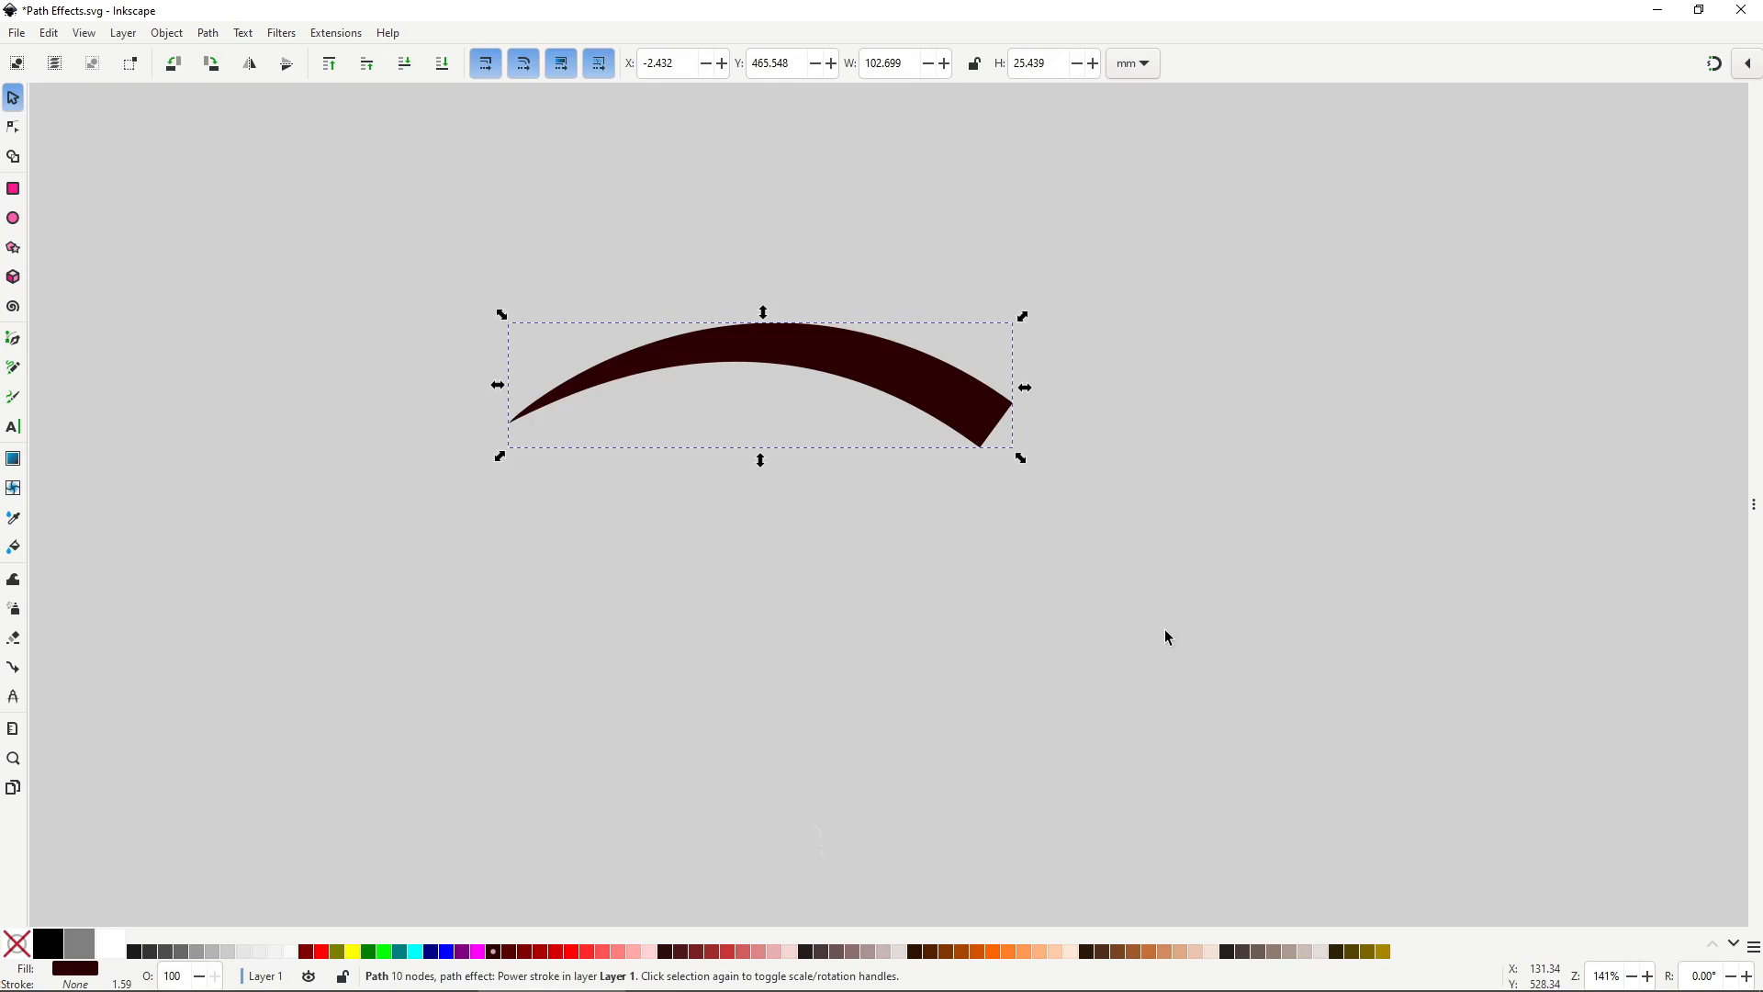
# Add and drag power stroke width points to thicken the ends and thin the middle.
pyautogui.moveTo(1751, 514); pyautogui.dragTo(1338, 506)
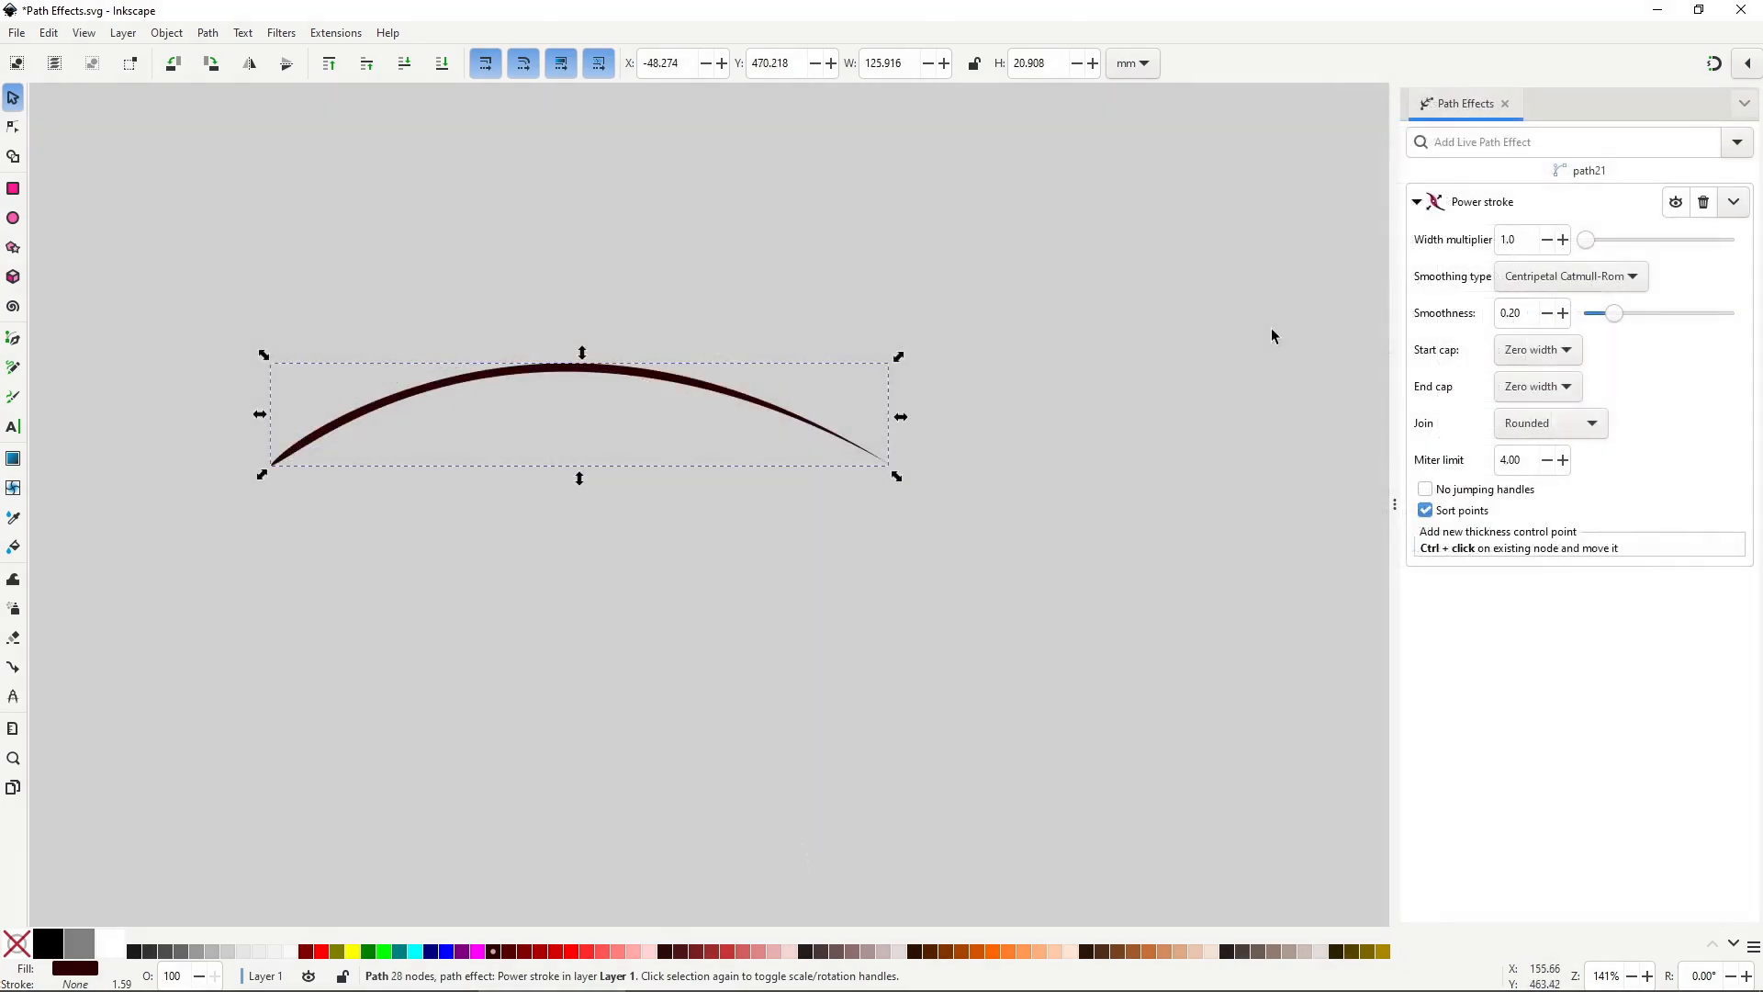
pyautogui.moveTo(302, 448); pyautogui.dragTo(317, 462)
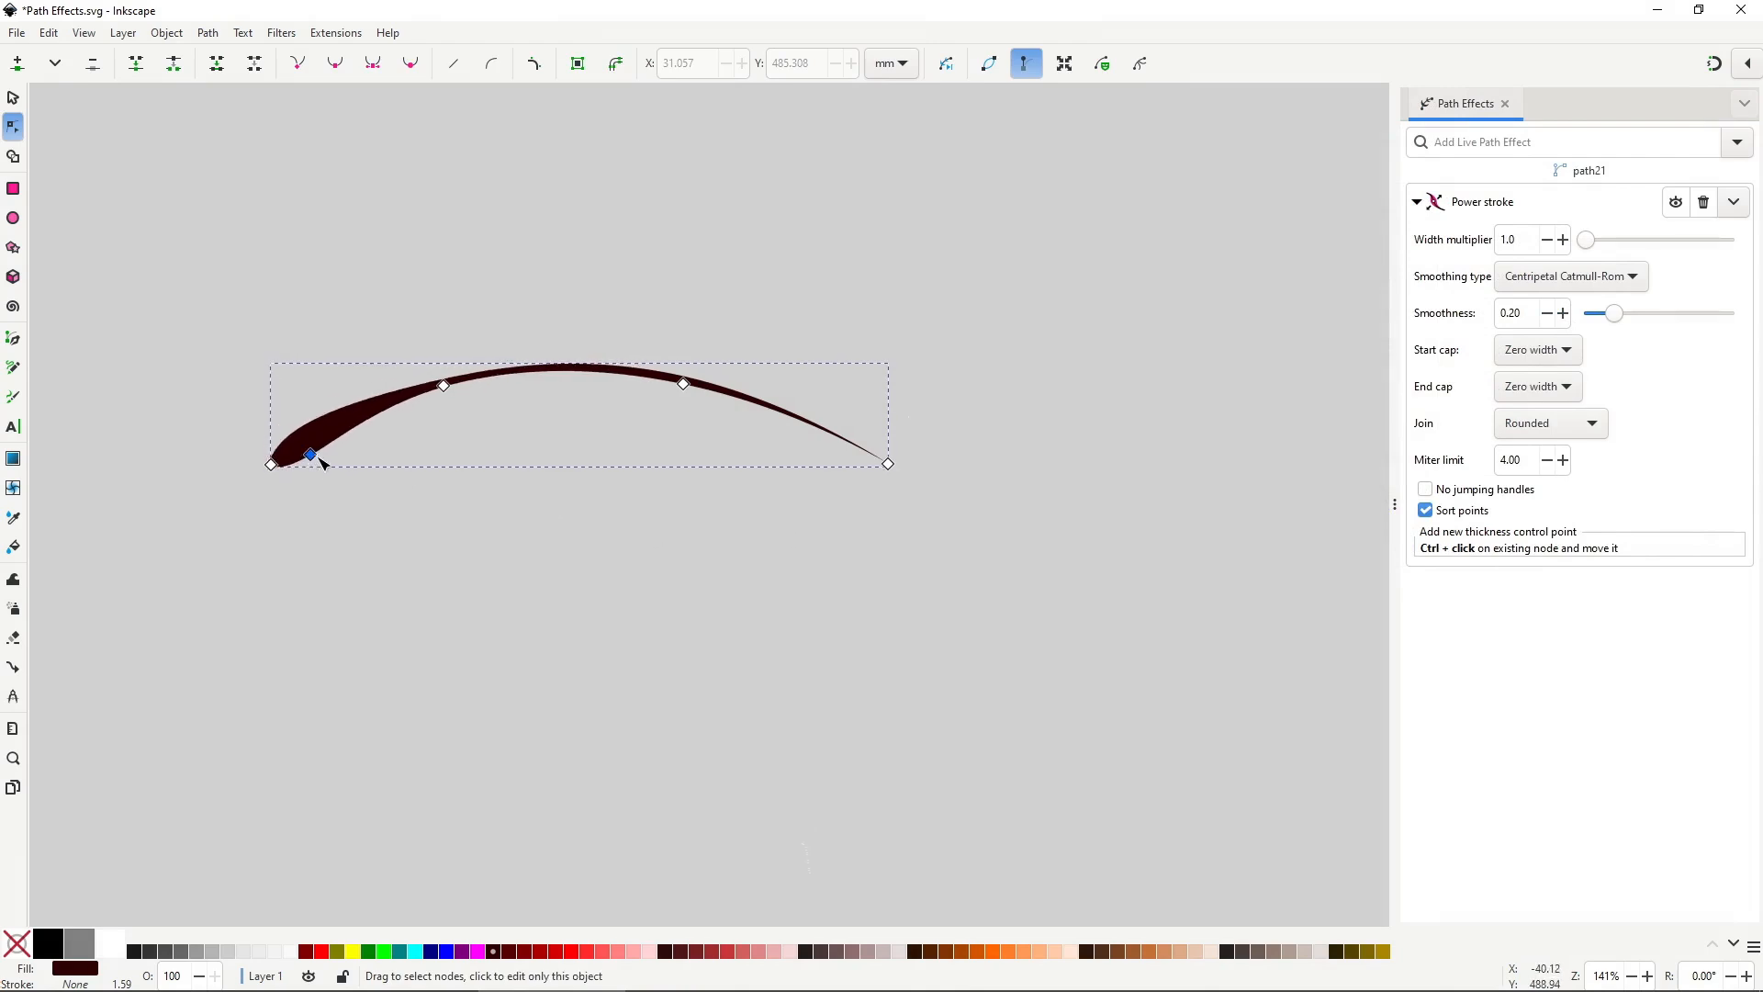
pyautogui.moveTo(683, 384); pyautogui.dragTo(796, 449)
pyautogui.moveTo(443, 386)
pyautogui.mouseDown()
pyautogui.moveTo(460, 432)
pyautogui.moveTo(369, 481)
pyautogui.moveTo(386, 422)
pyautogui.mouseUp()
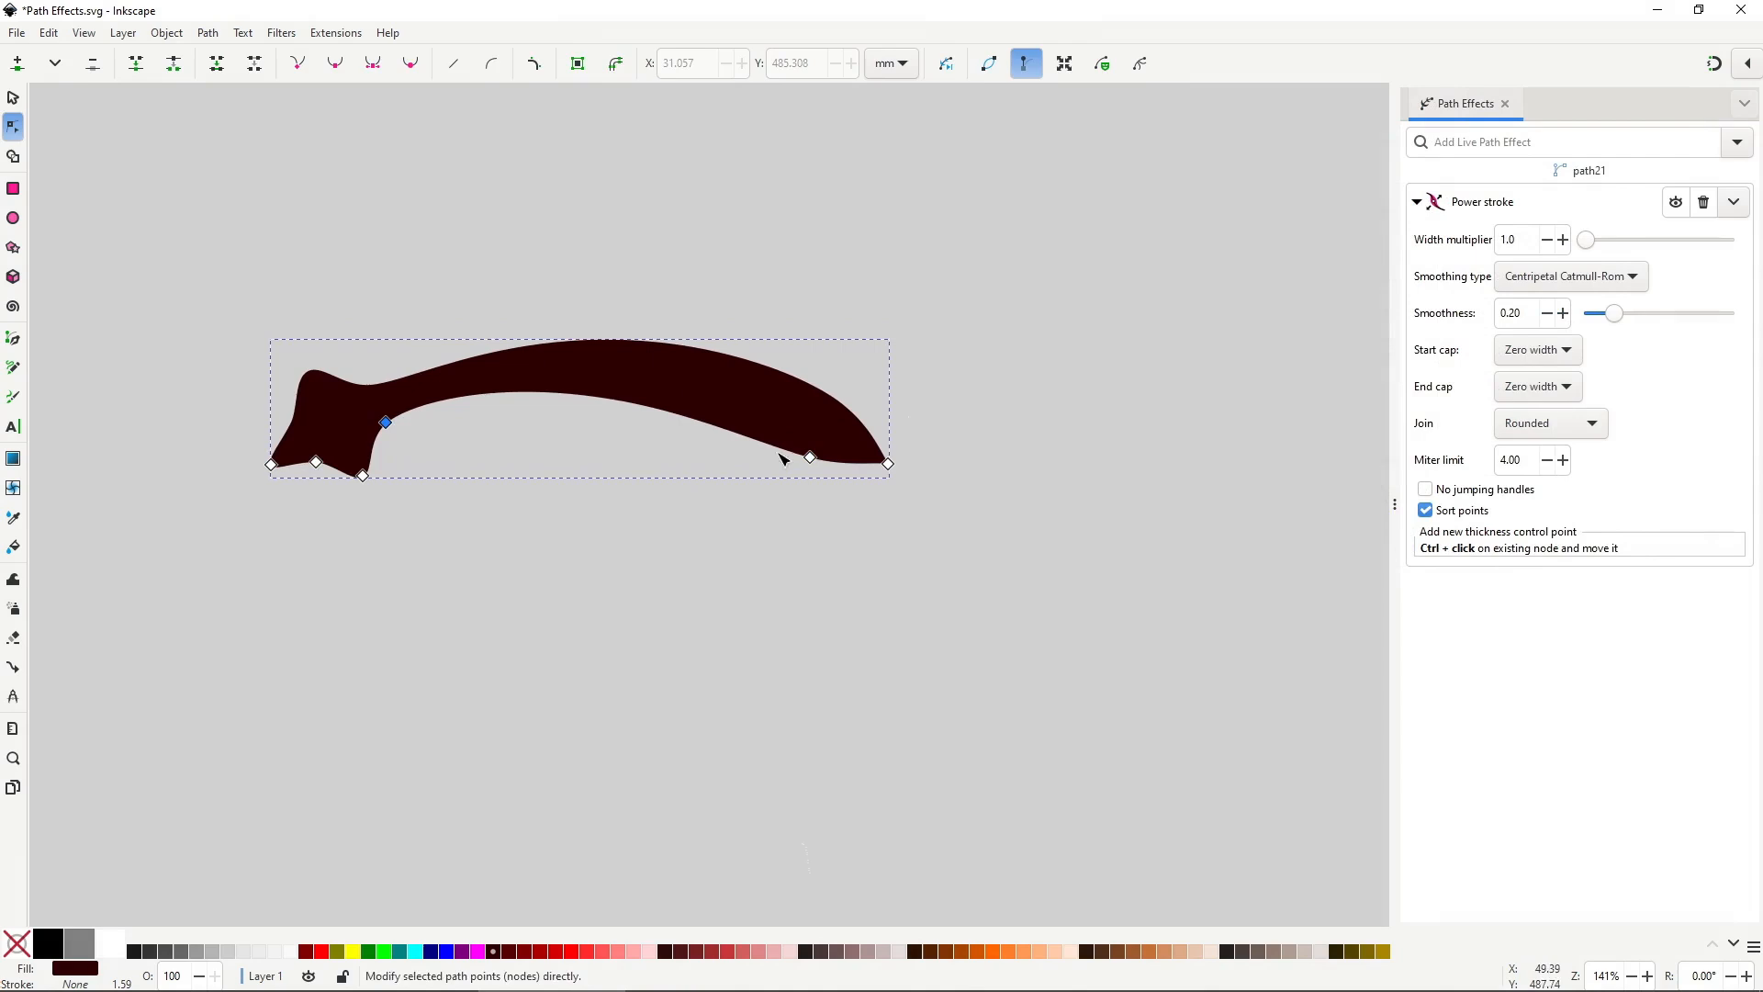
pyautogui.keyDown('ctrl'); pyautogui.click(810, 457); pyautogui.keyUp('ctrl')
pyautogui.moveTo(810, 457)
pyautogui.mouseDown()
pyautogui.moveTo(764, 420)
pyautogui.moveTo(597, 373)
pyautogui.moveTo(583, 653)
pyautogui.moveTo(563, 472)
pyautogui.moveTo(373, 732)
pyautogui.moveTo(425, 708)
pyautogui.mouseUp()
pyautogui.keyDown('ctrl'); pyautogui.click(793, 440); pyautogui.keyUp('ctrl')
pyautogui.click(633, 511)
pyautogui.click(590, 373)
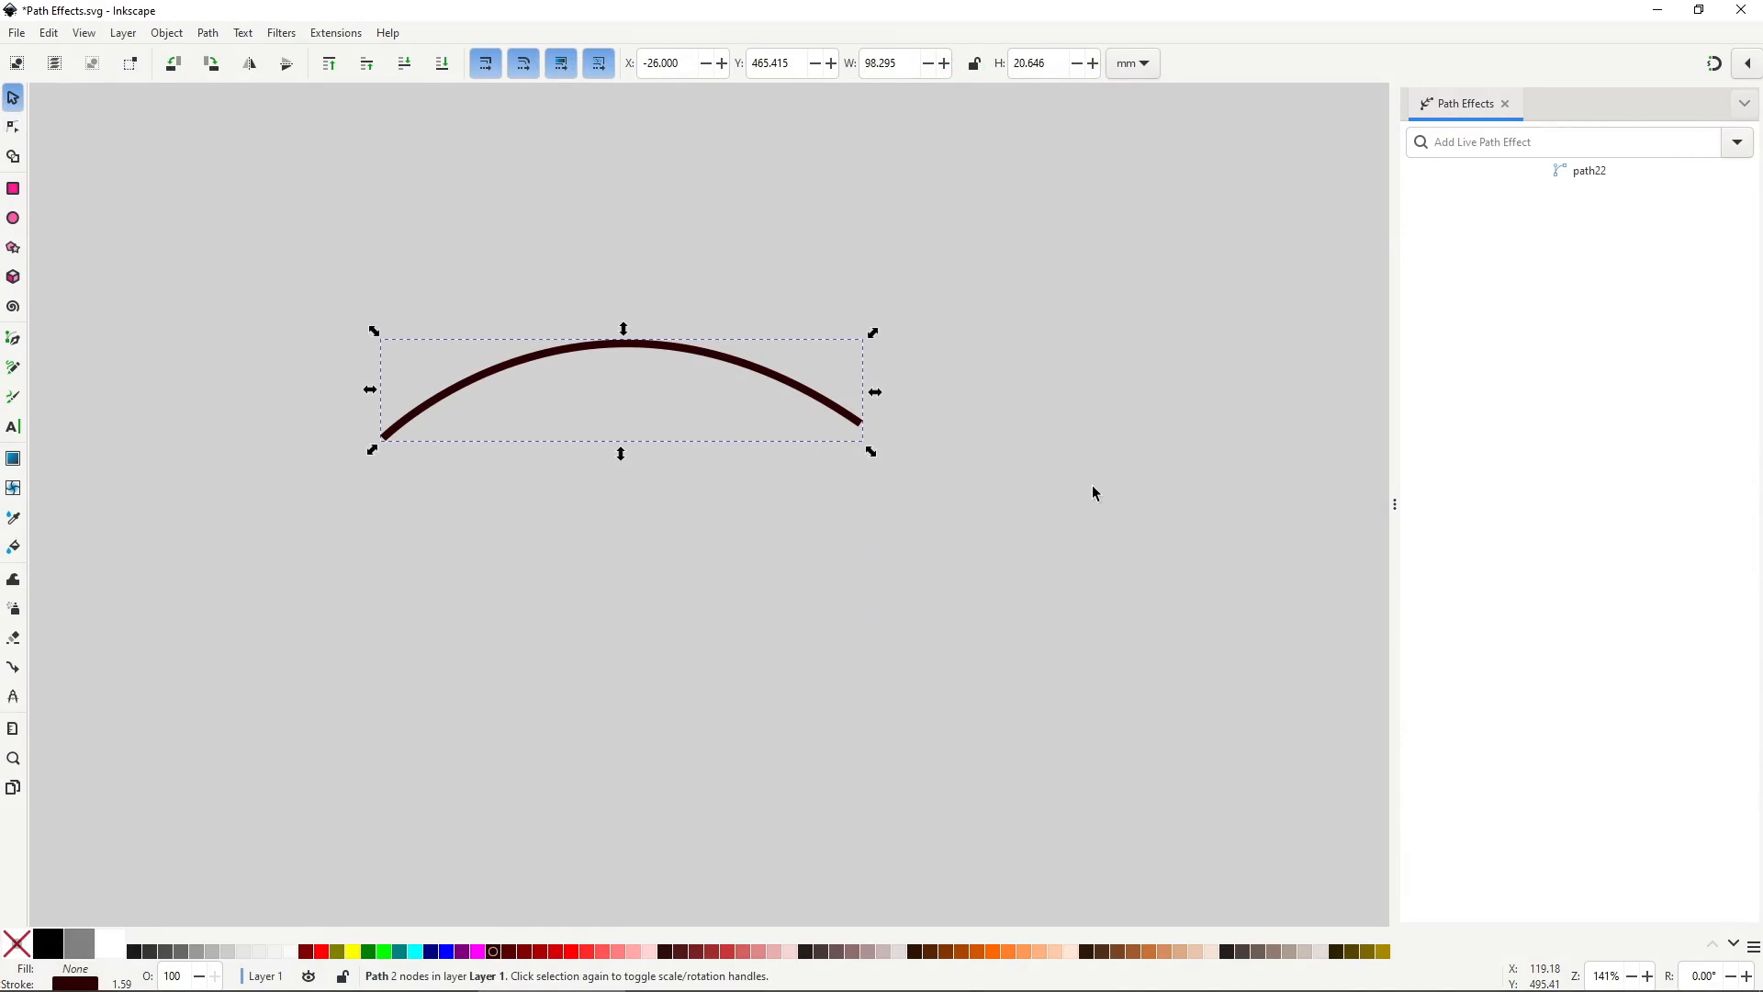
# Apply Taper stroke to the arc and drag its start taper knot further along the curve.
pyautogui.click(1737, 141)
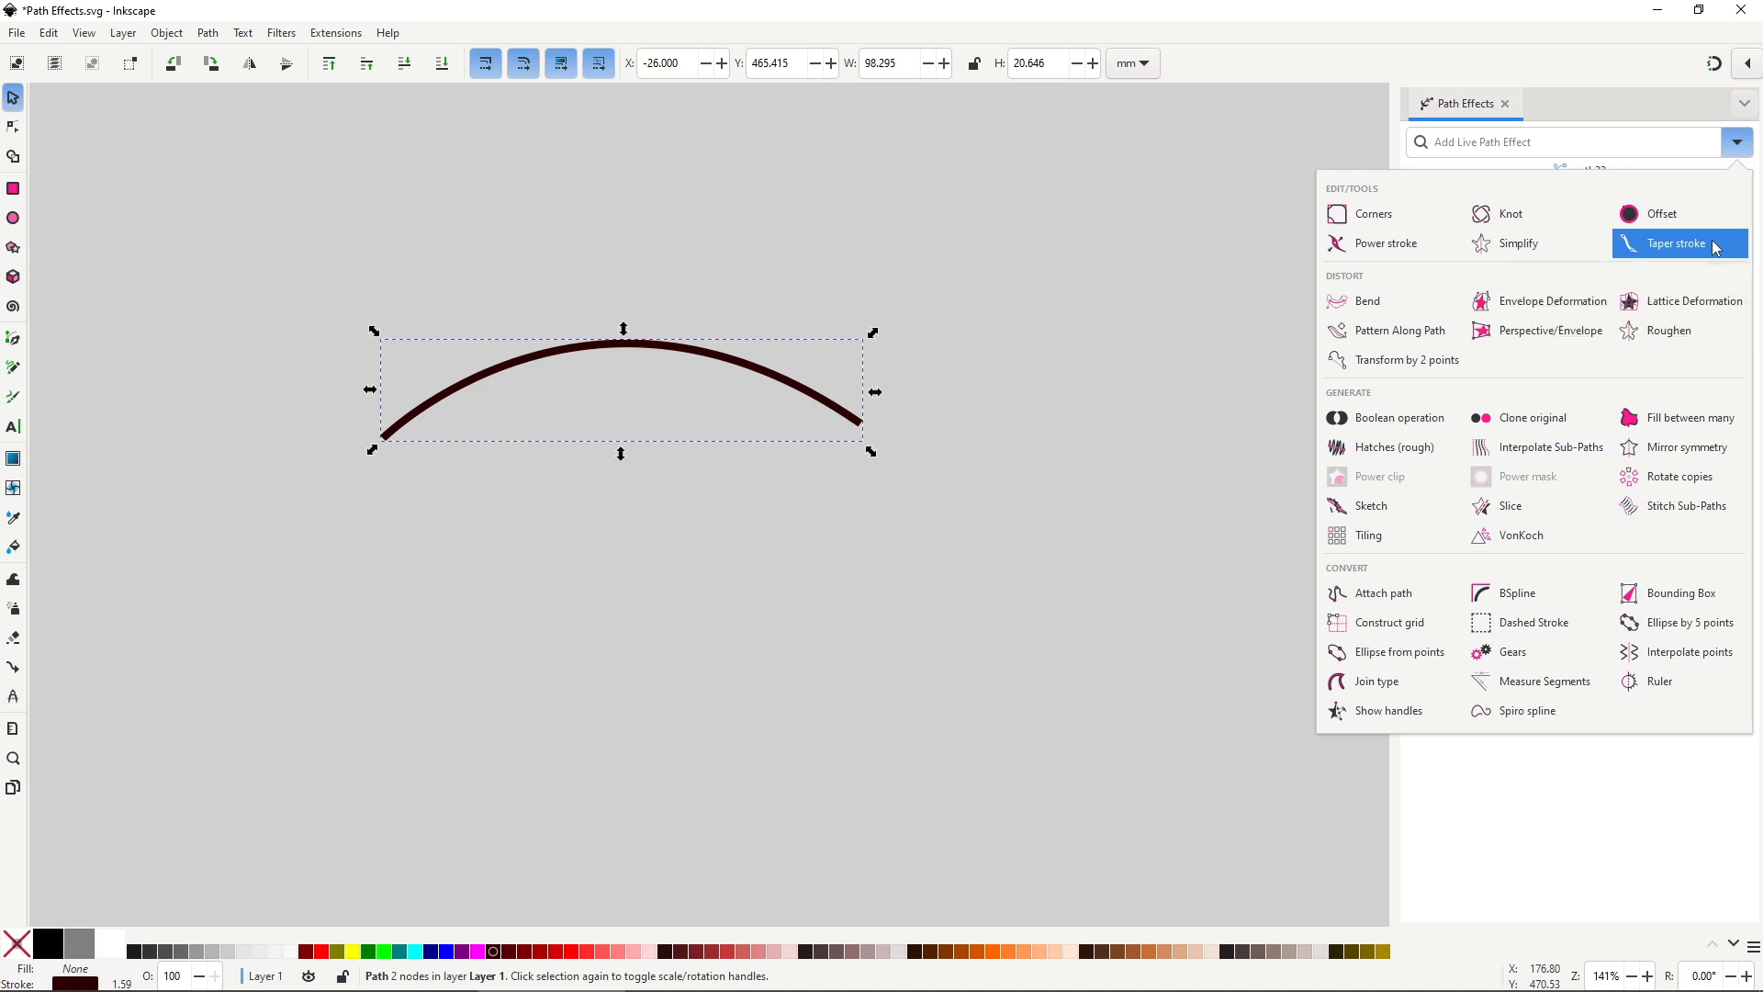
pyautogui.click(1662, 244)
pyautogui.press('n')
pyautogui.moveTo(456, 415); pyautogui.dragTo(600, 347)
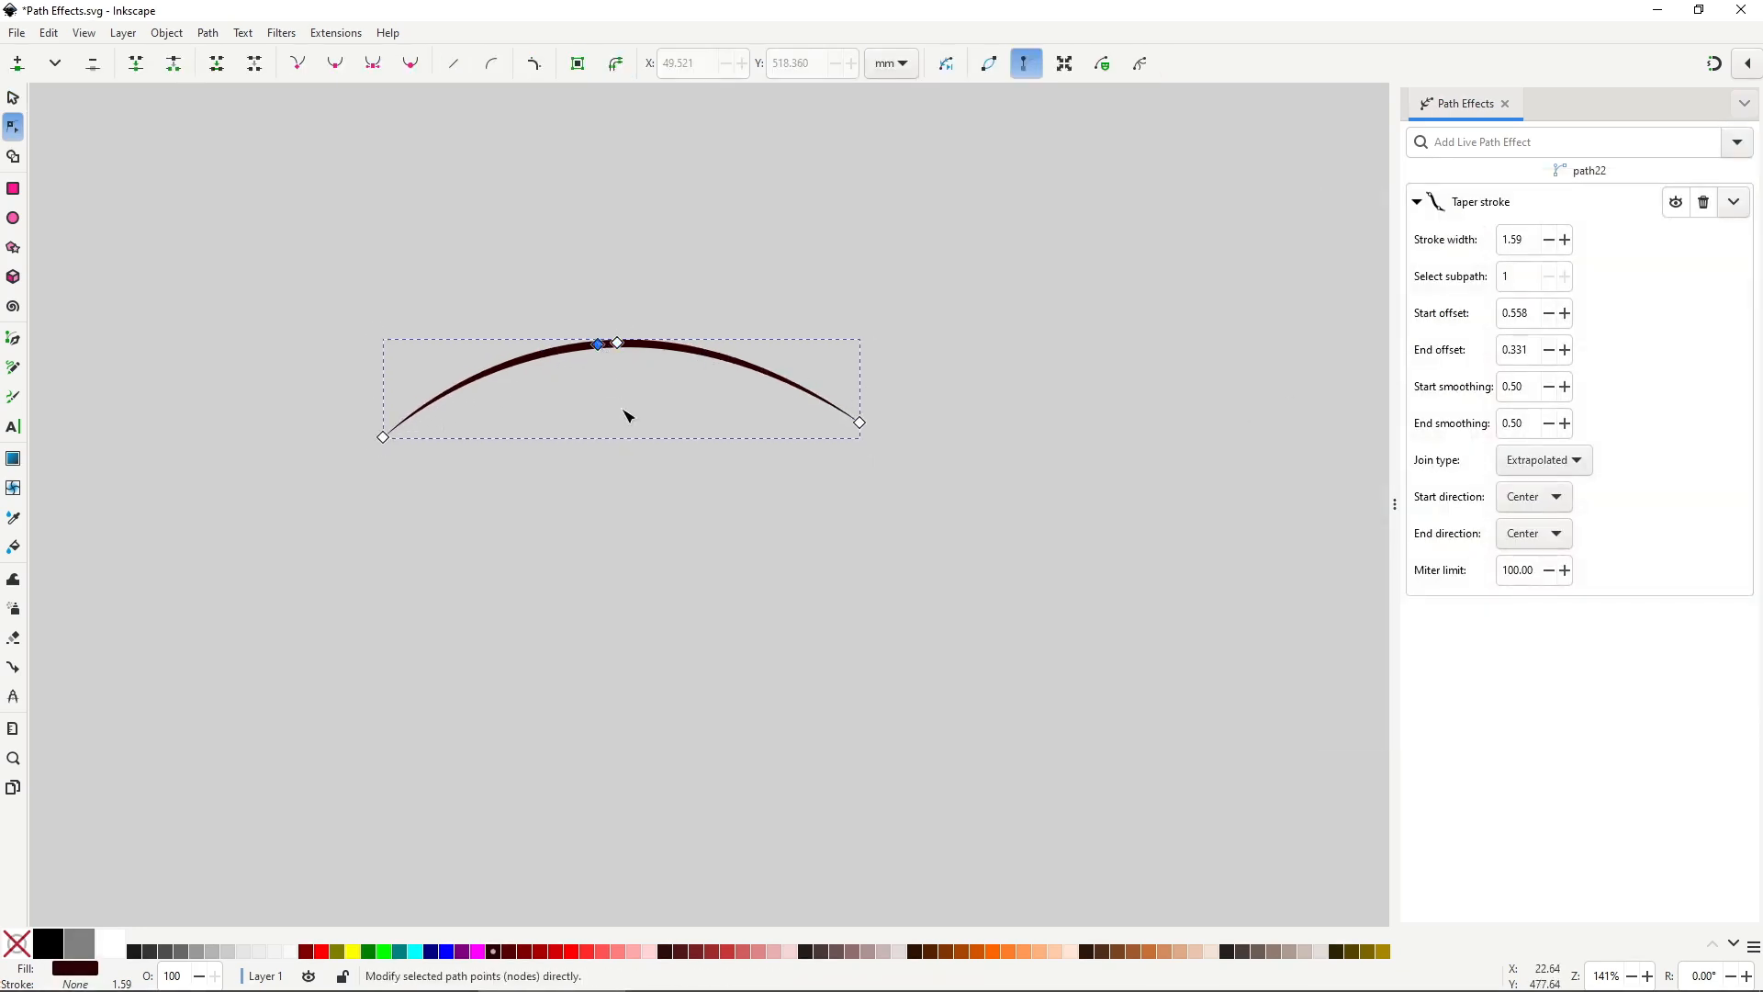
pyautogui.press('s')
pyautogui.click(631, 490)
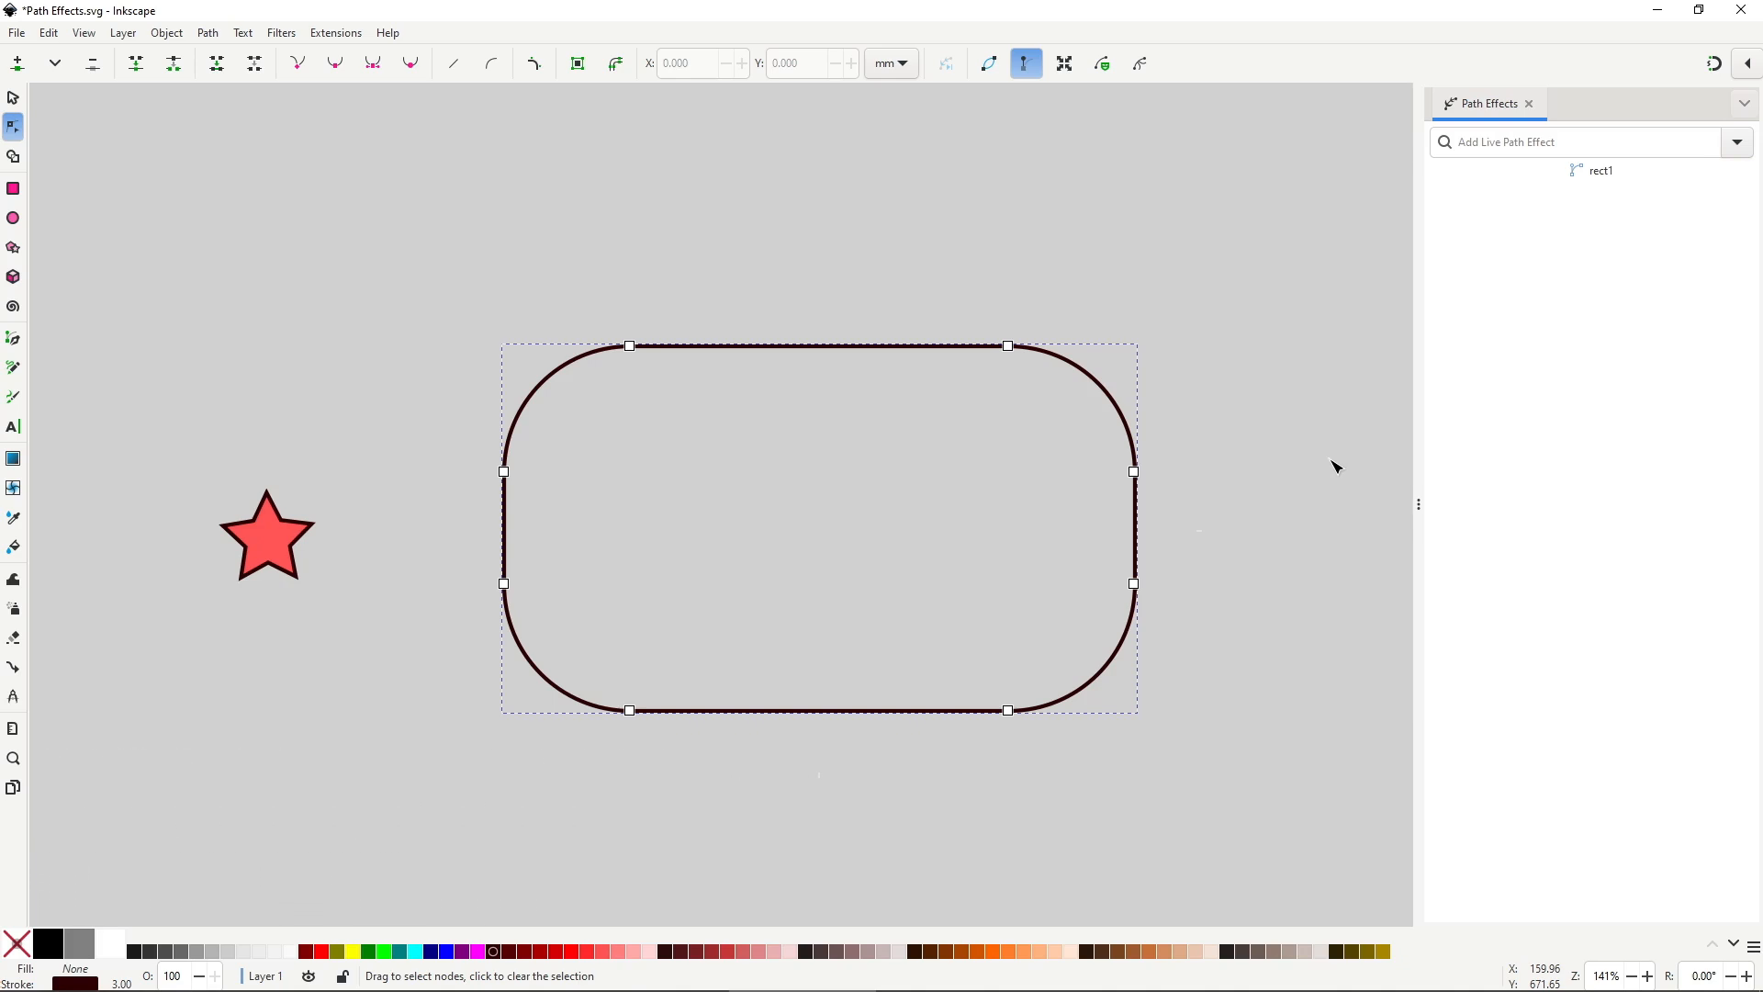
# Add Pattern Along Path to the rectangle with the star as pattern, copies set to Repeated.
pyautogui.click(1737, 142)
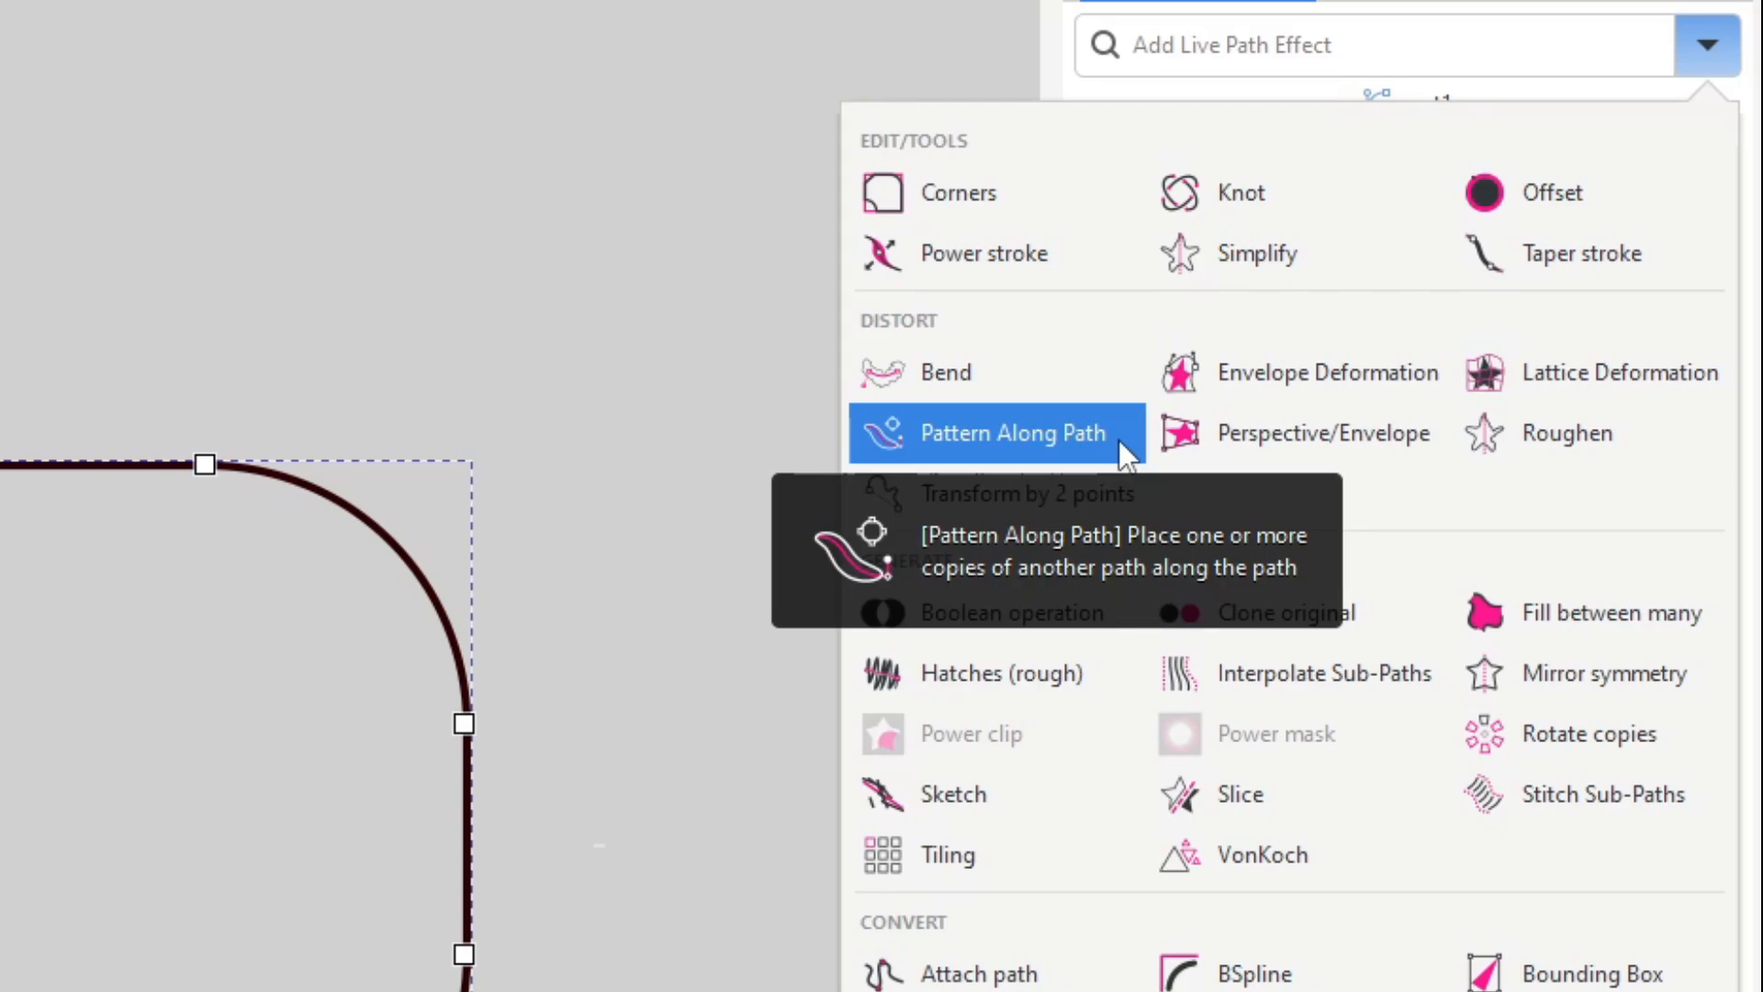
pyautogui.click(1119, 439)
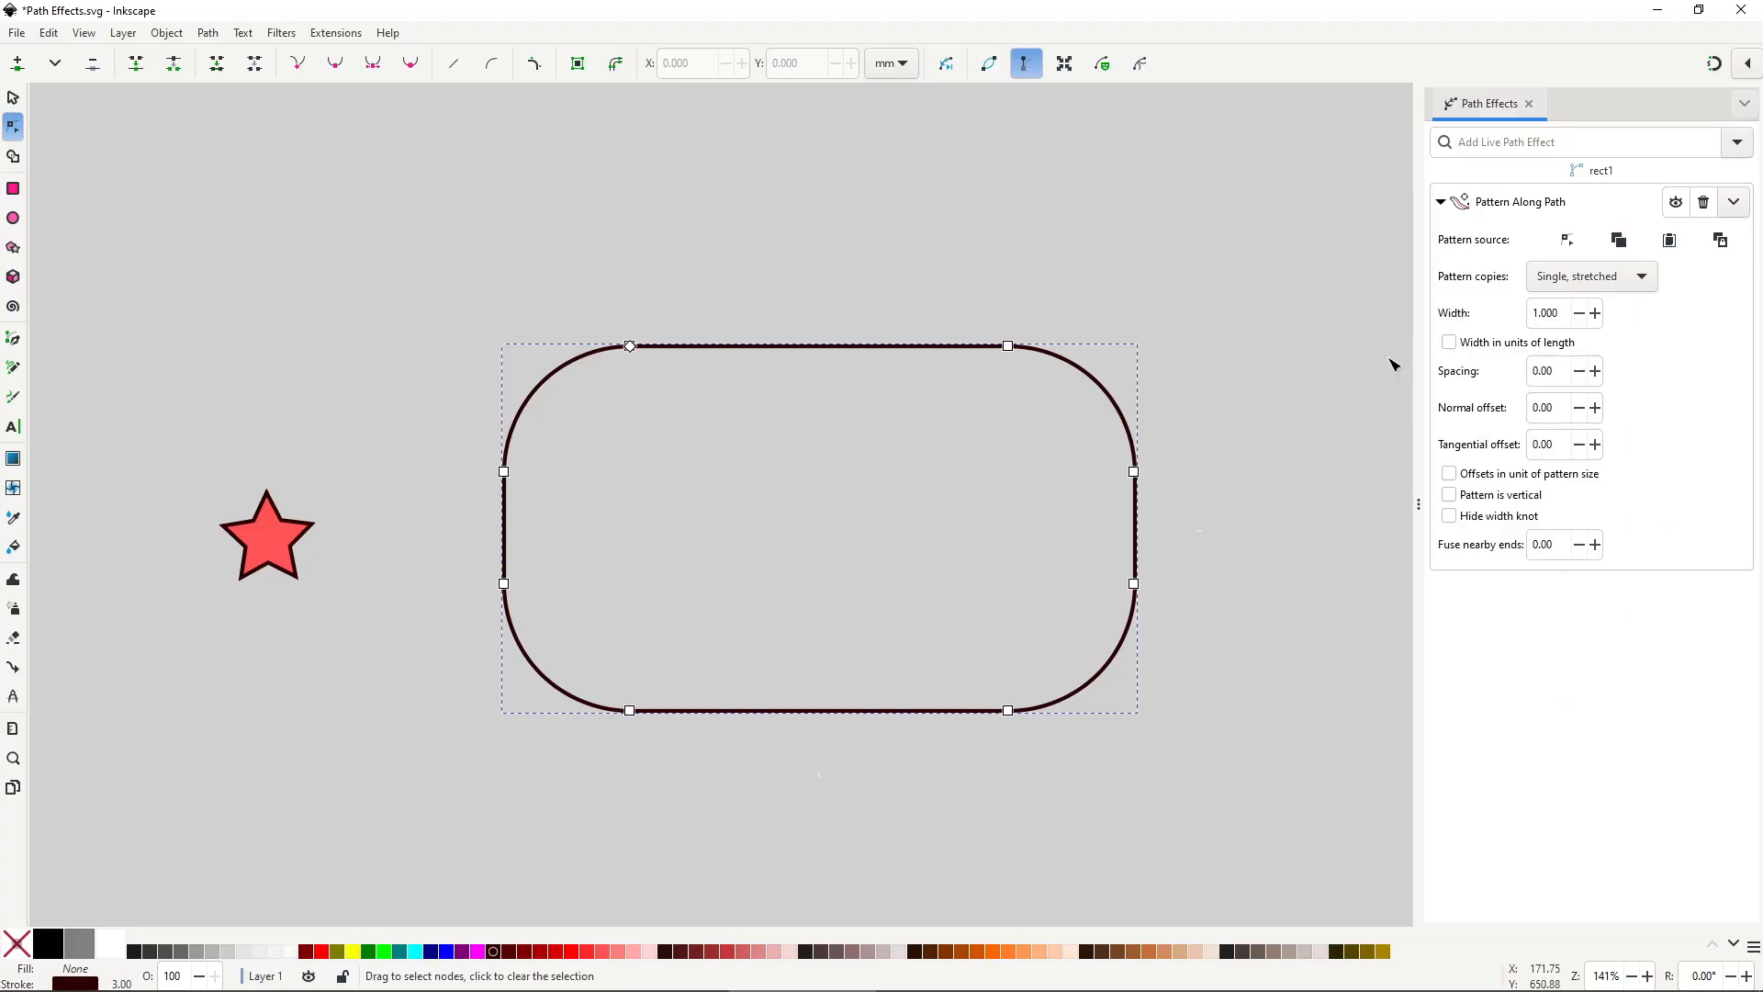
pyautogui.click(1719, 240)
pyautogui.click(1550, 279)
pyautogui.click(1566, 238)
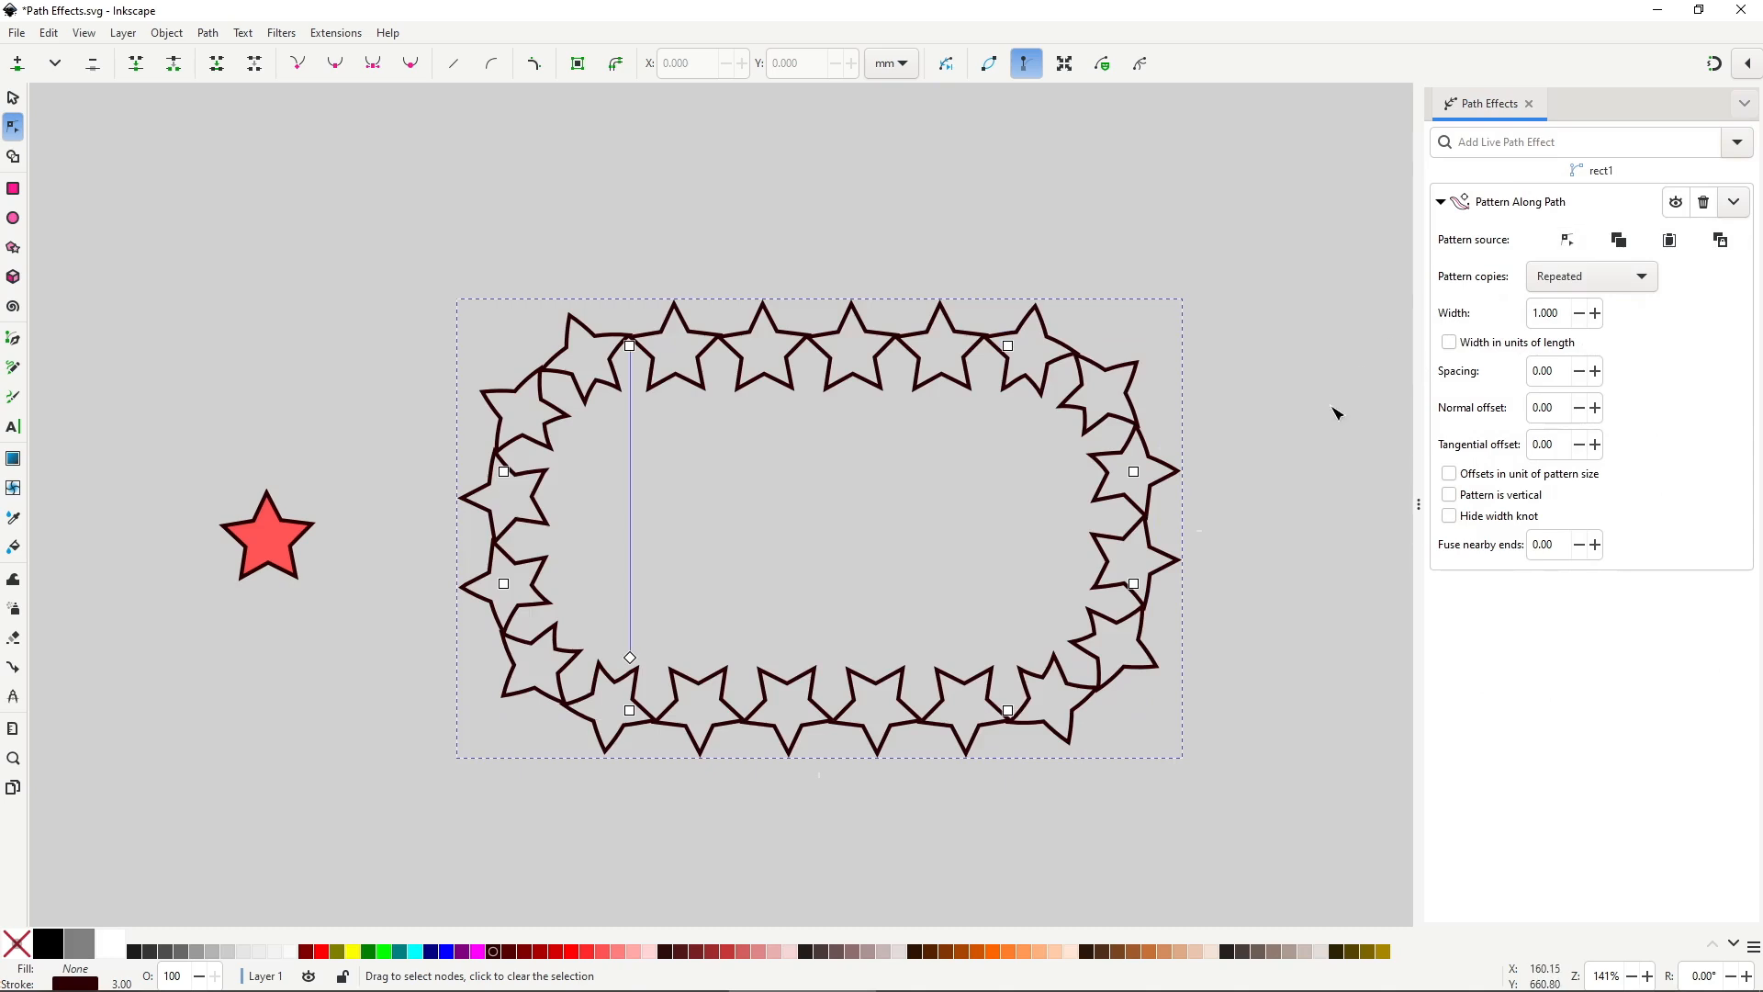
# Set width 0.850, spacing -1.80, normal offset 1.50, and bend the top, bottom and right sides.
pyautogui.click(1580, 314)
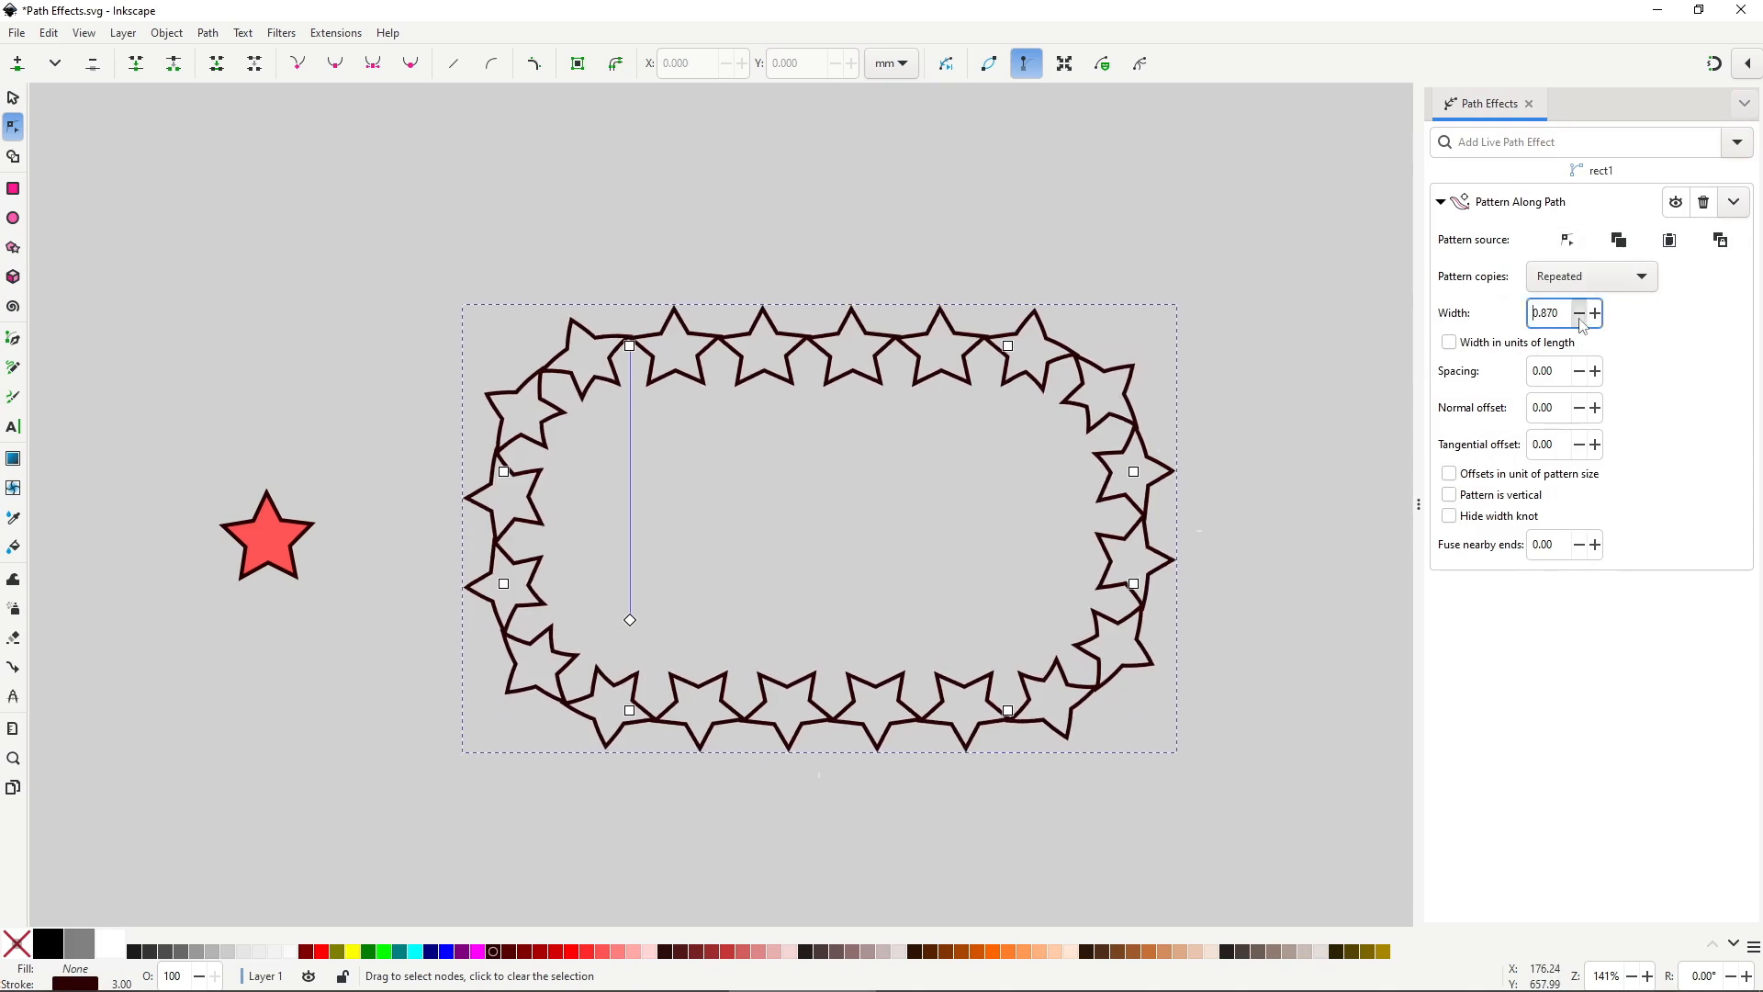
pyautogui.click(1595, 314)
pyautogui.click(1581, 373)
pyautogui.click(1581, 372)
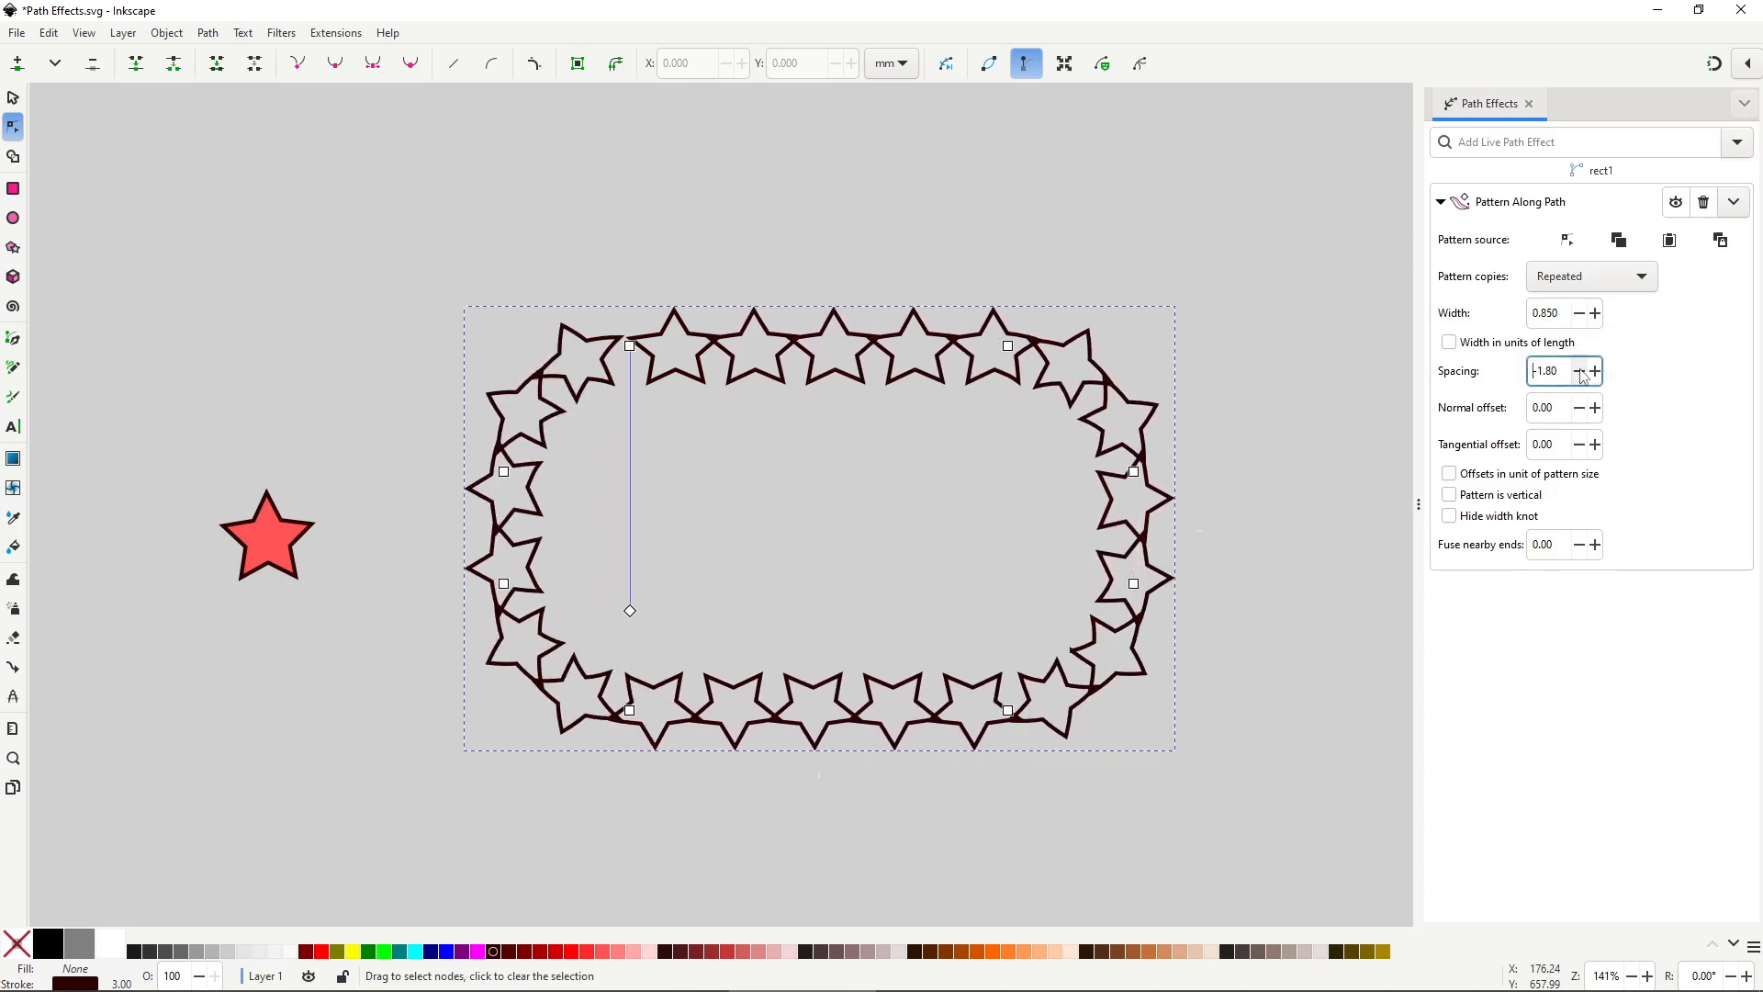
pyautogui.click(1596, 408)
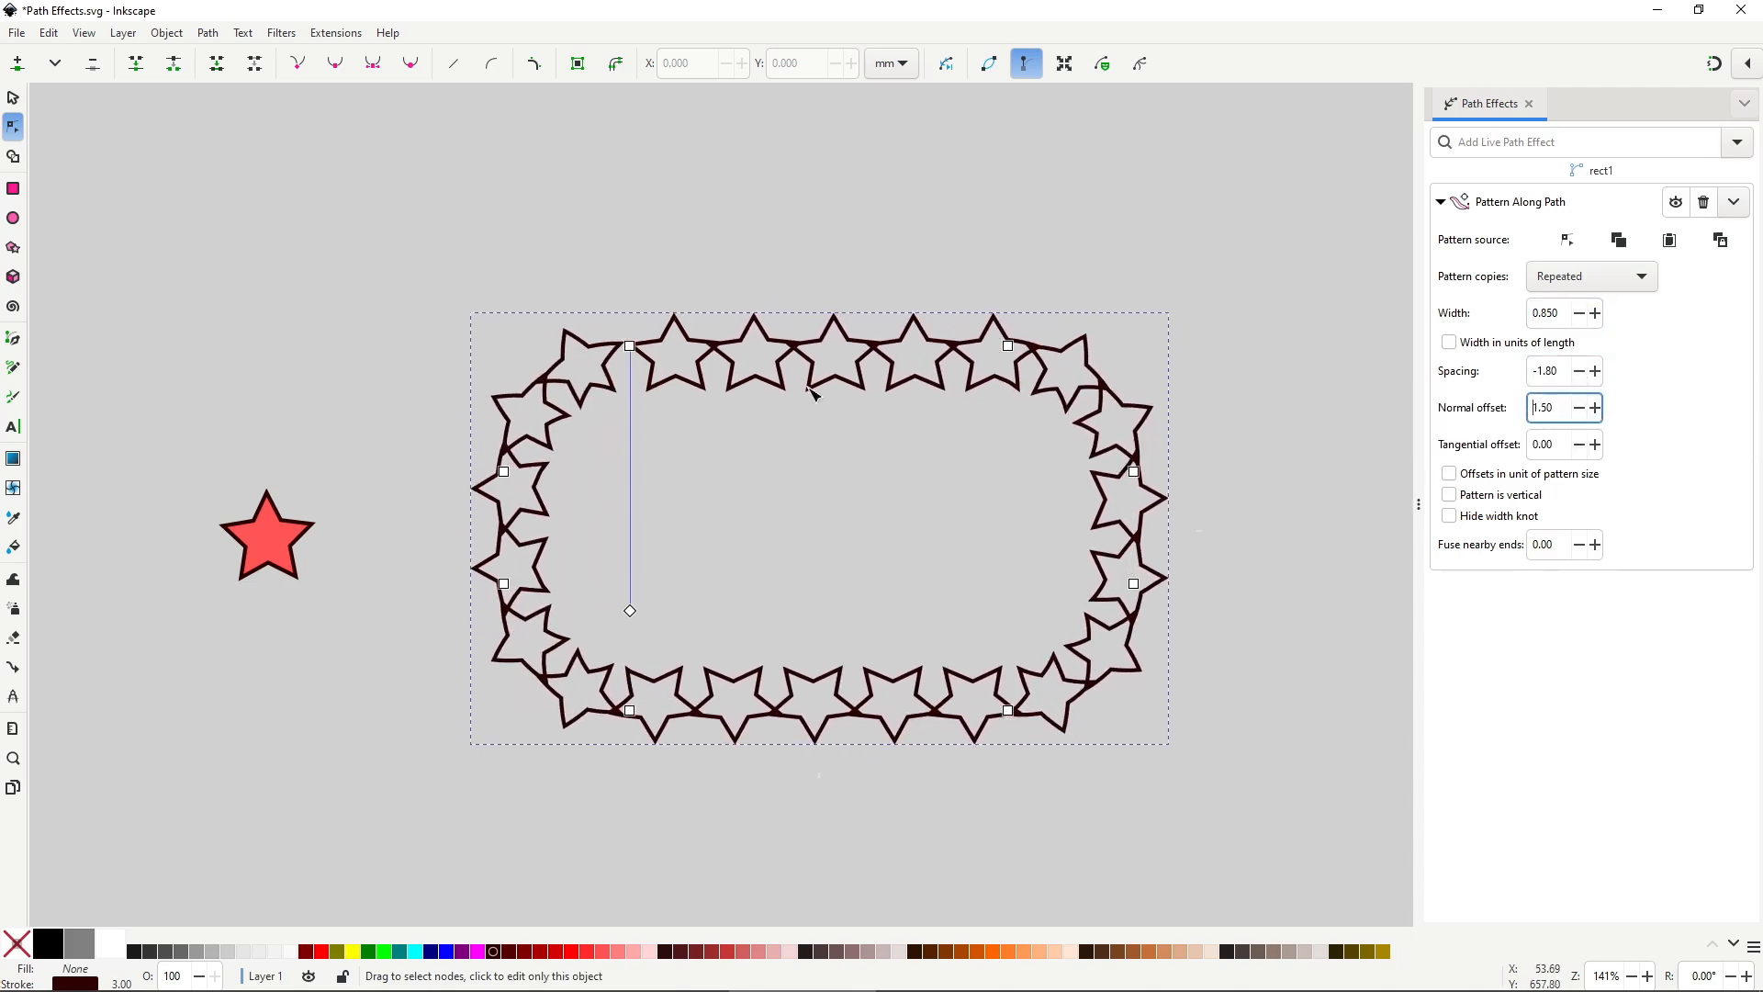
pyautogui.moveTo(811, 347); pyautogui.dragTo(815, 401)
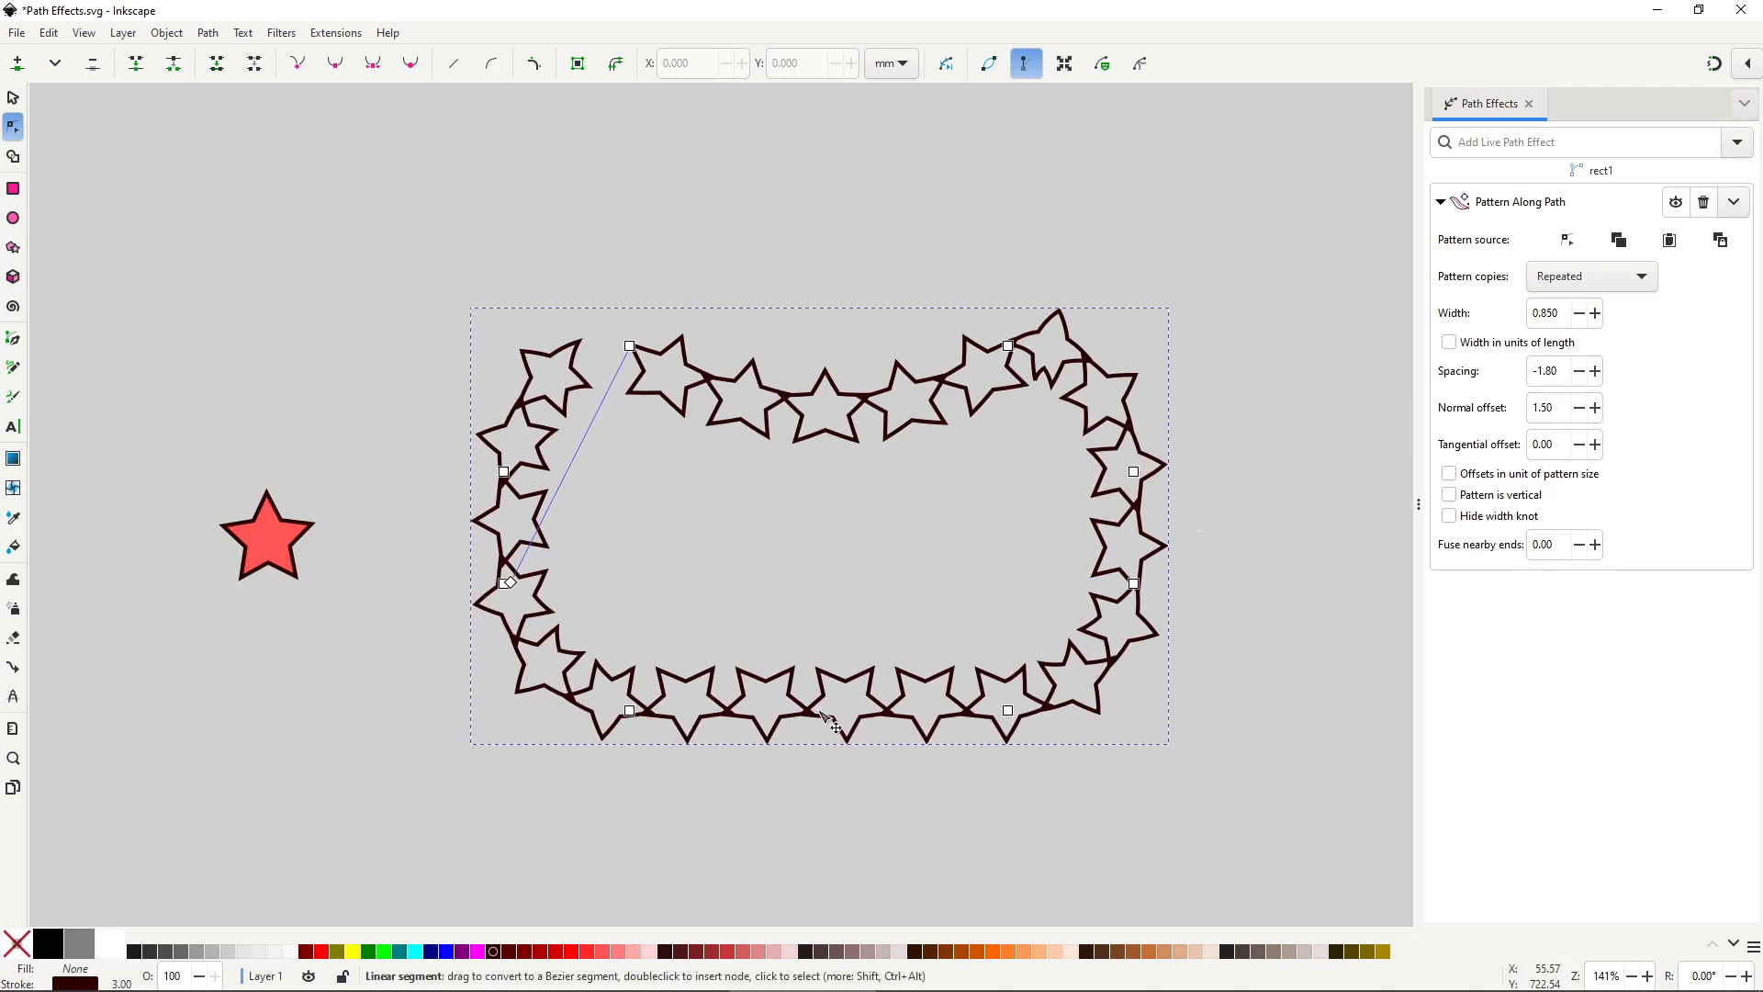
pyautogui.moveTo(822, 711); pyautogui.dragTo(798, 630)
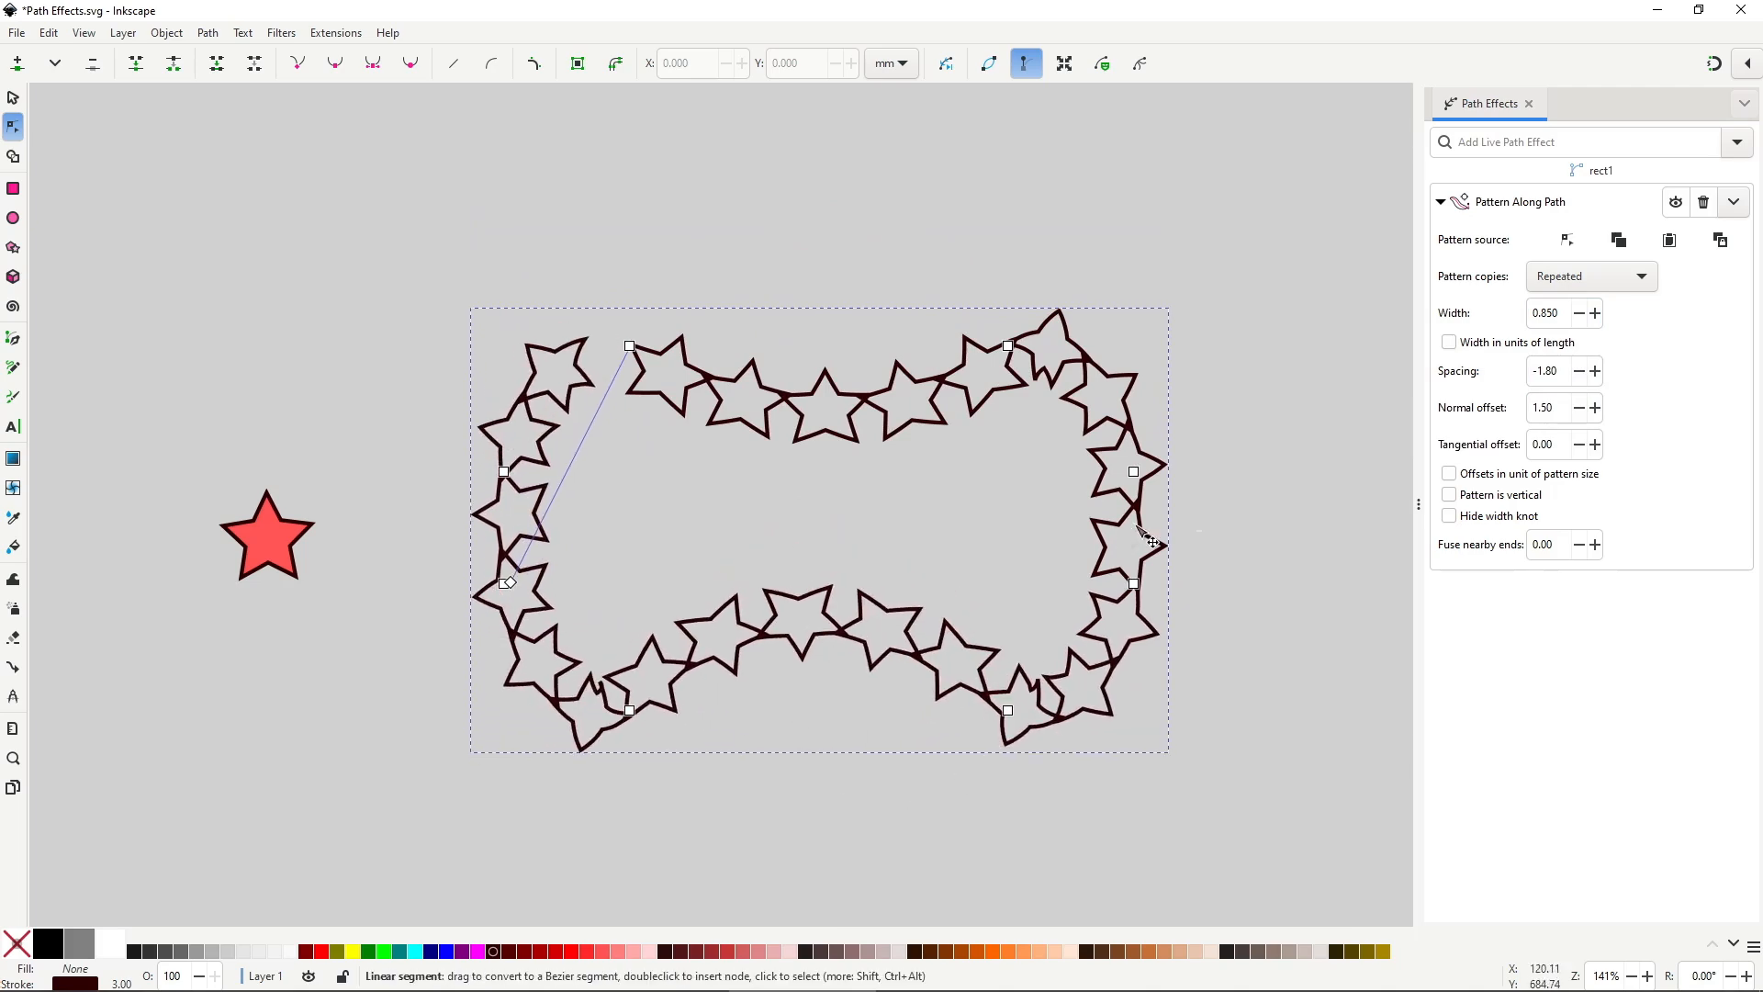
pyautogui.moveTo(1136, 530); pyautogui.dragTo(1074, 529)
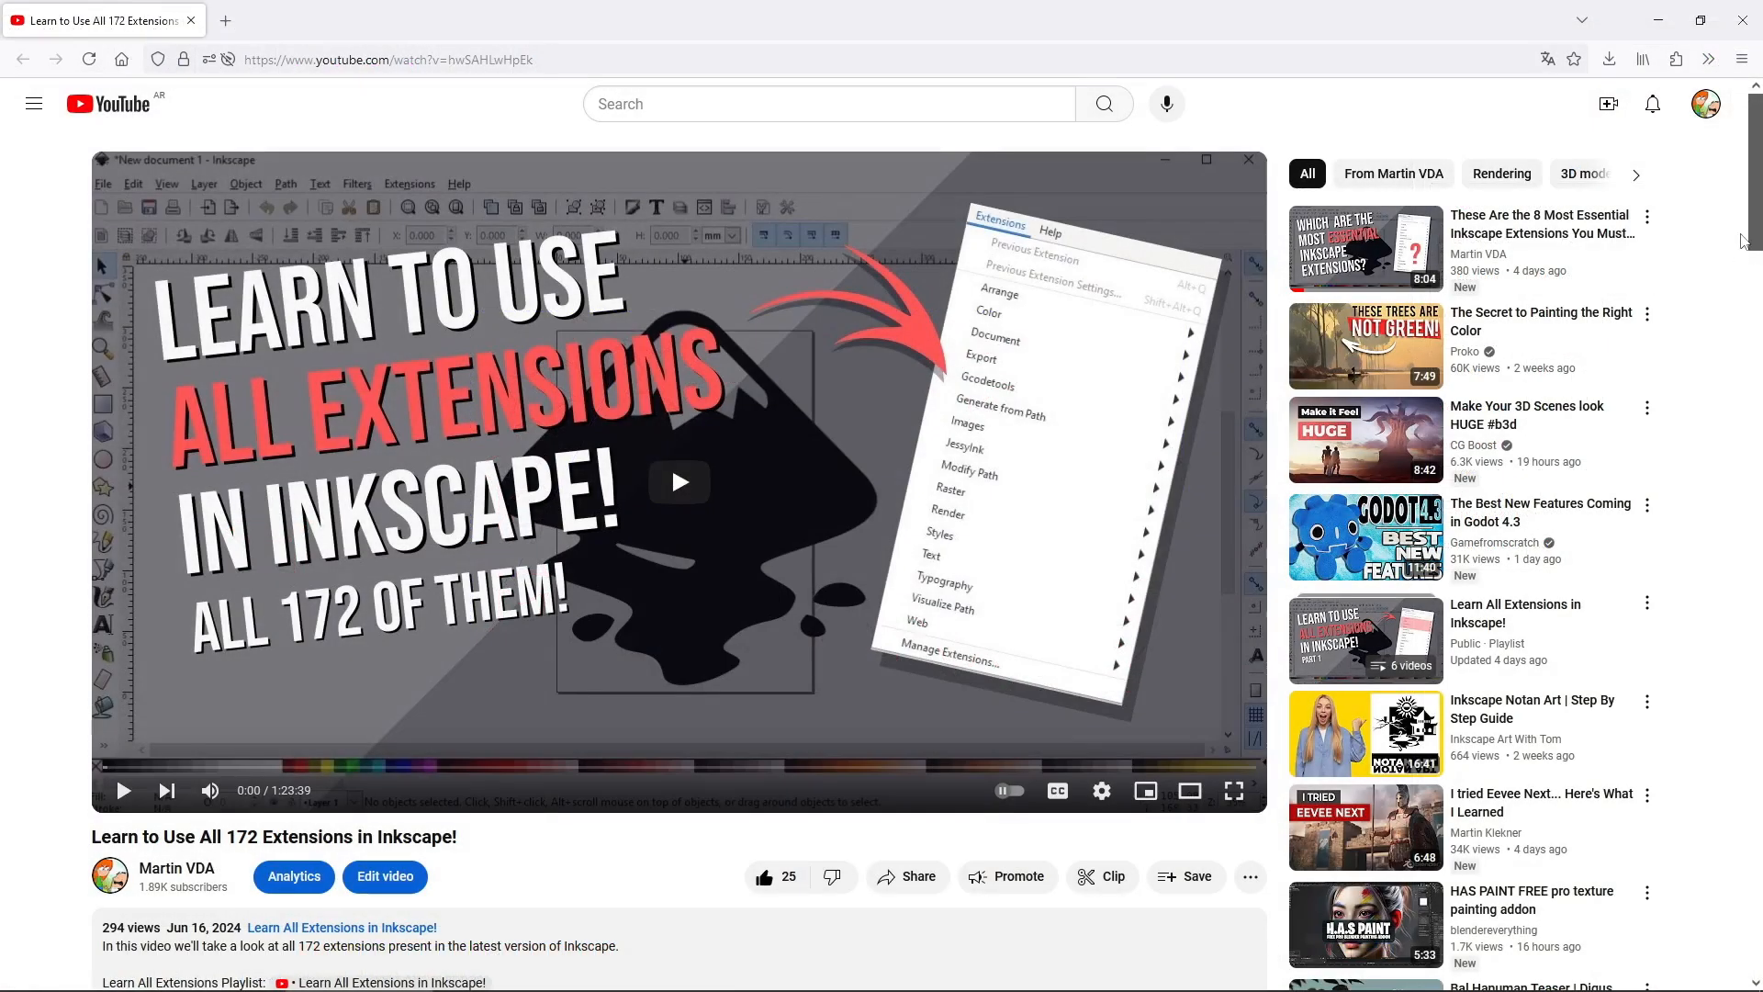
# Skip the tutorial video to its 22:51 Pattern Along Path chapter via the description link.
pyautogui.moveTo(1742, 241); pyautogui.dragTo(1757, 421)
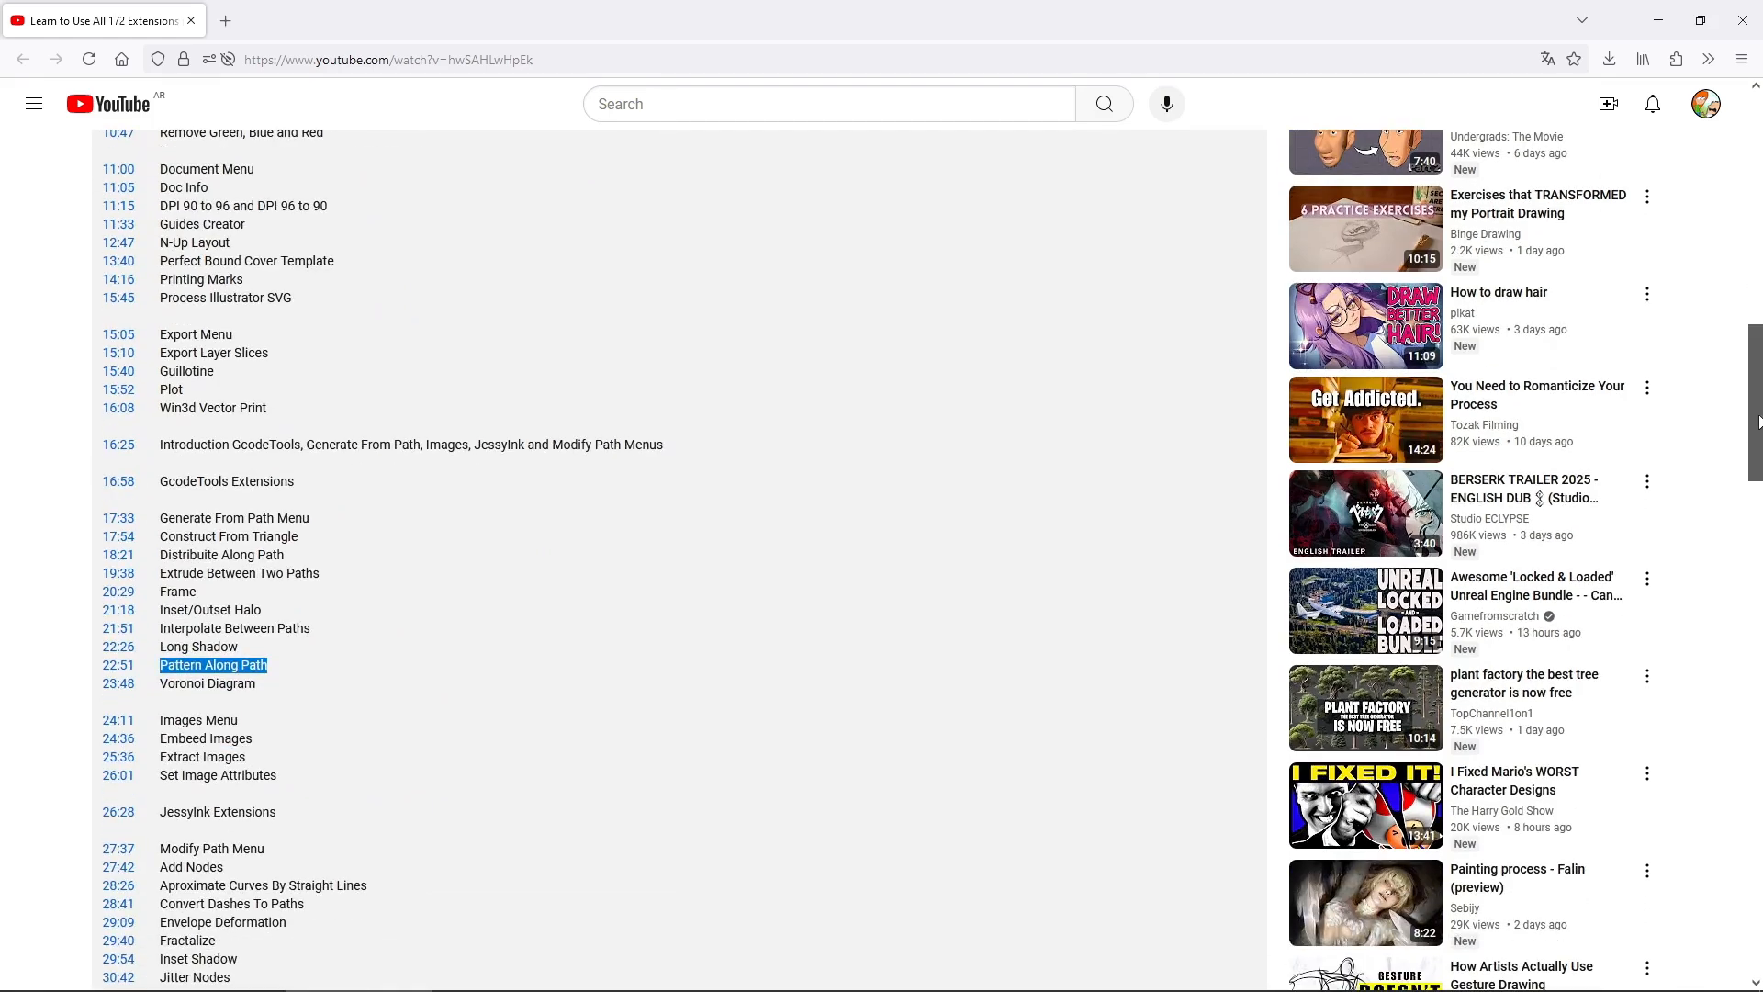
pyautogui.click(1001, 673)
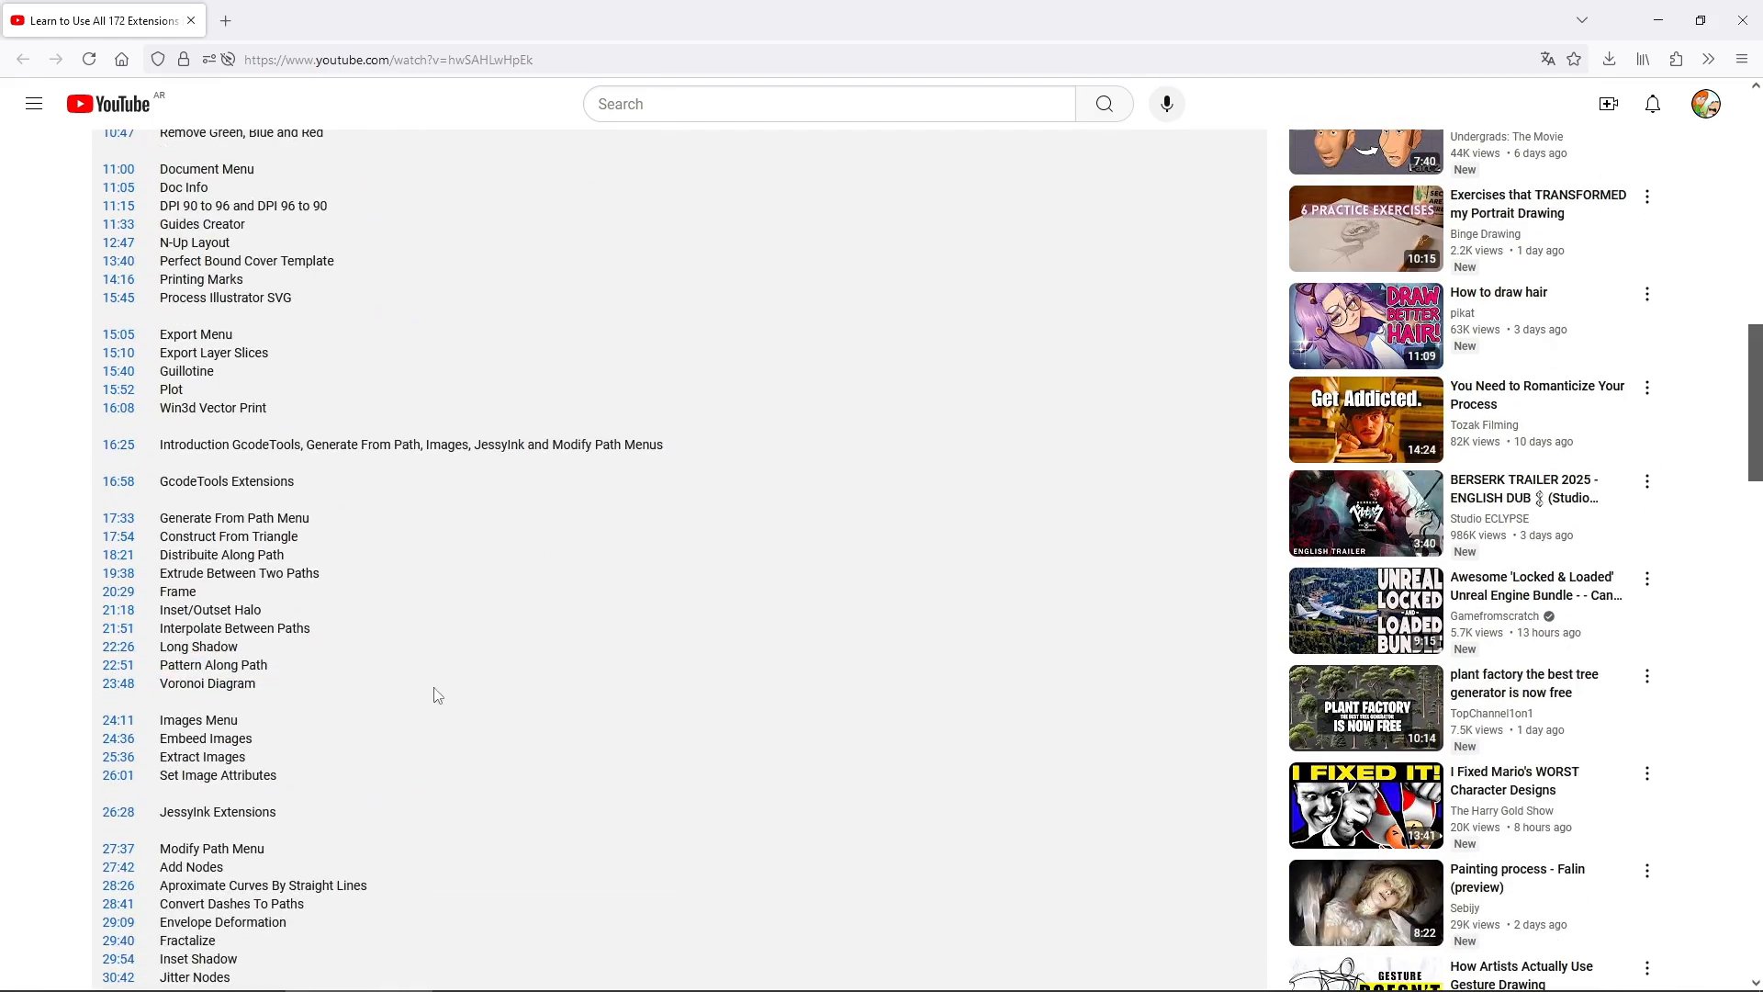
pyautogui.click(116, 673)
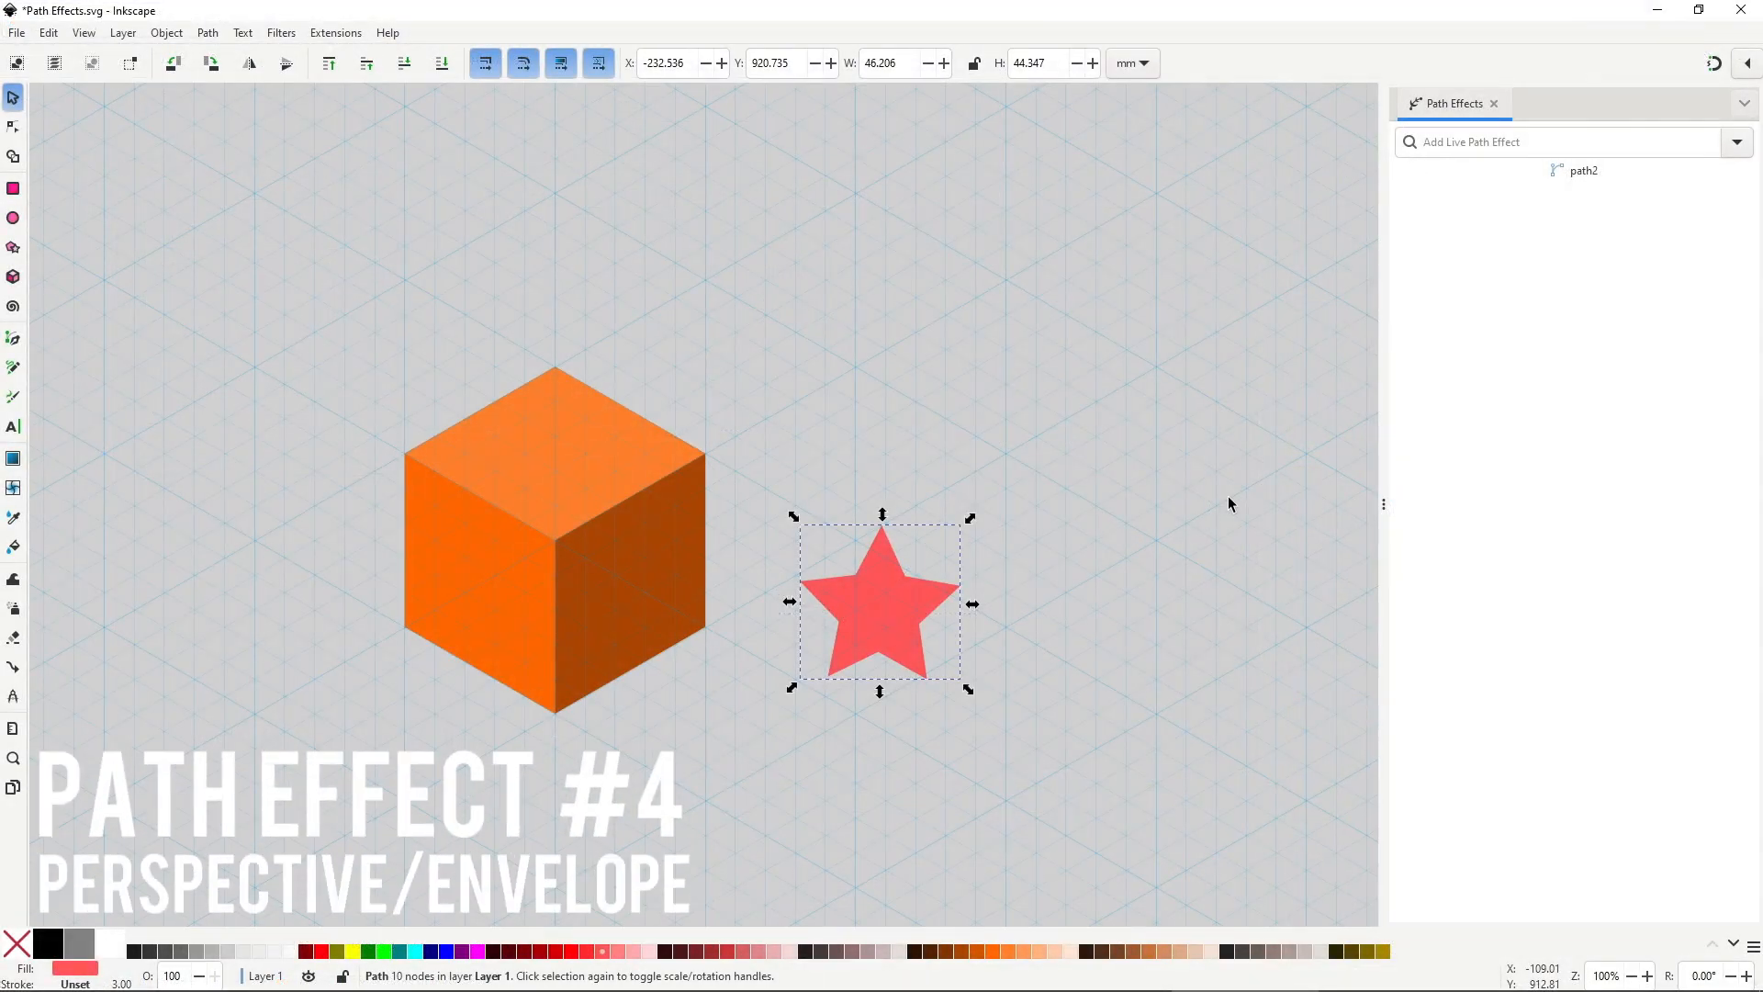
# Apply Perspective/Envelope to the red star and move it onto the cube's top face.
pyautogui.click(1736, 141)
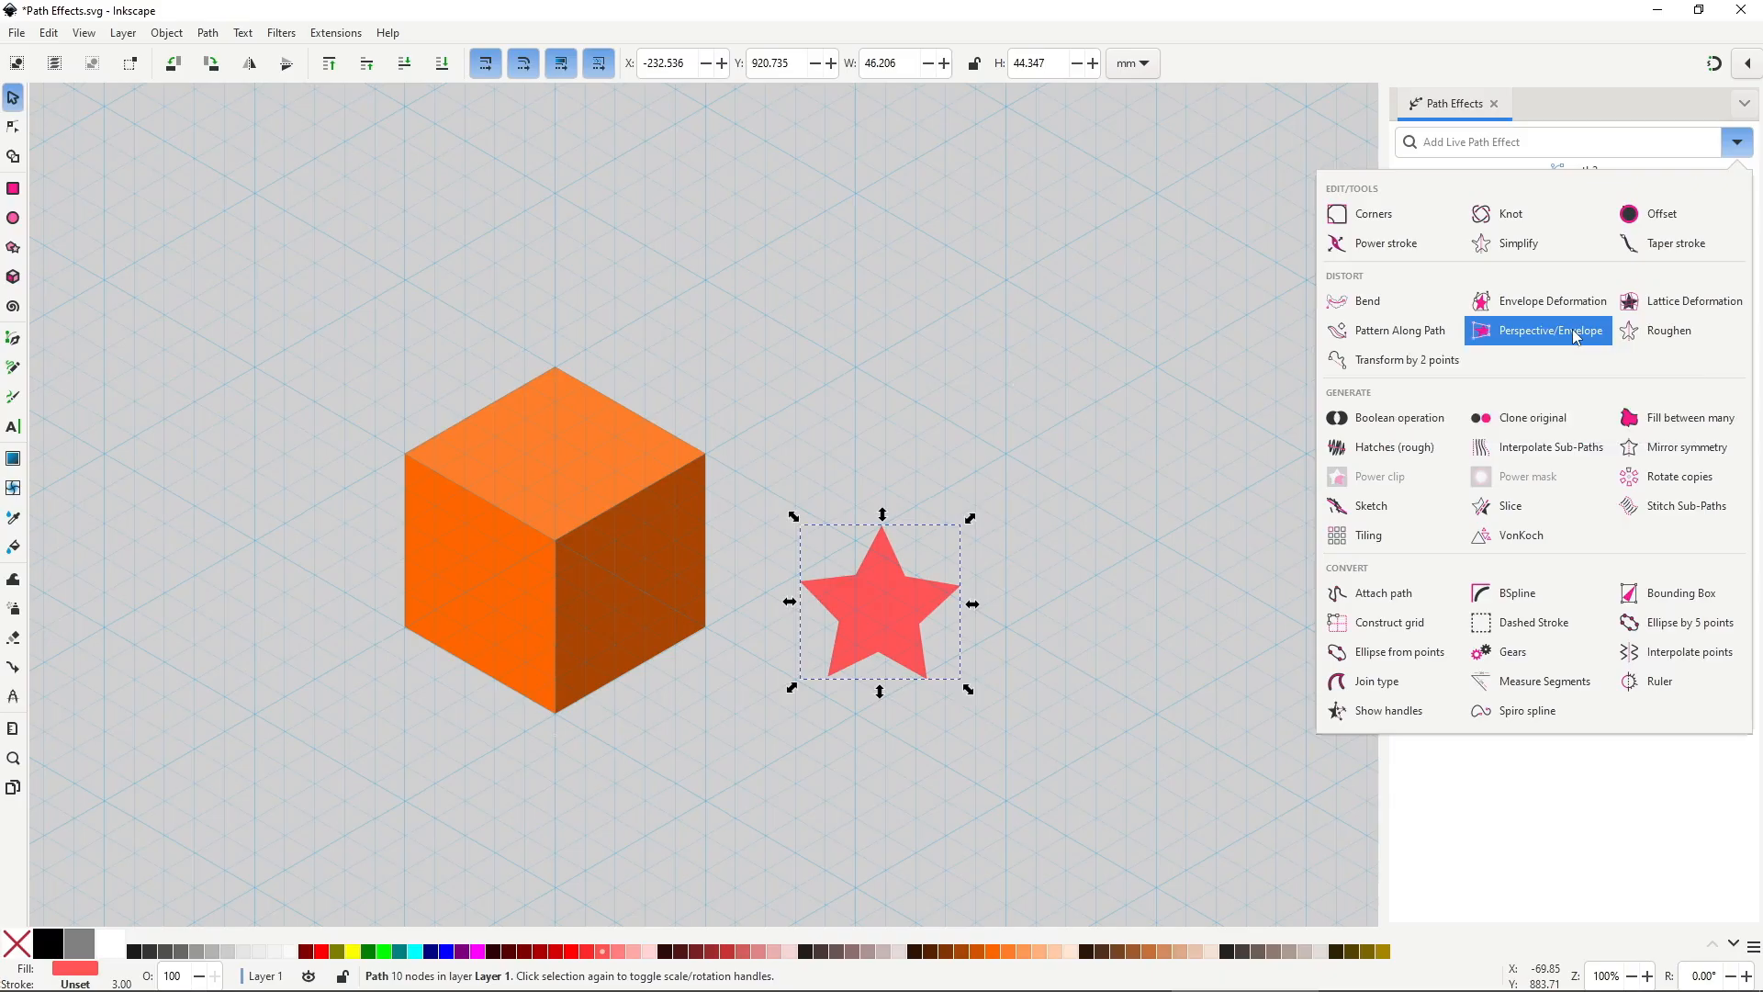
pyautogui.click(1420, 288)
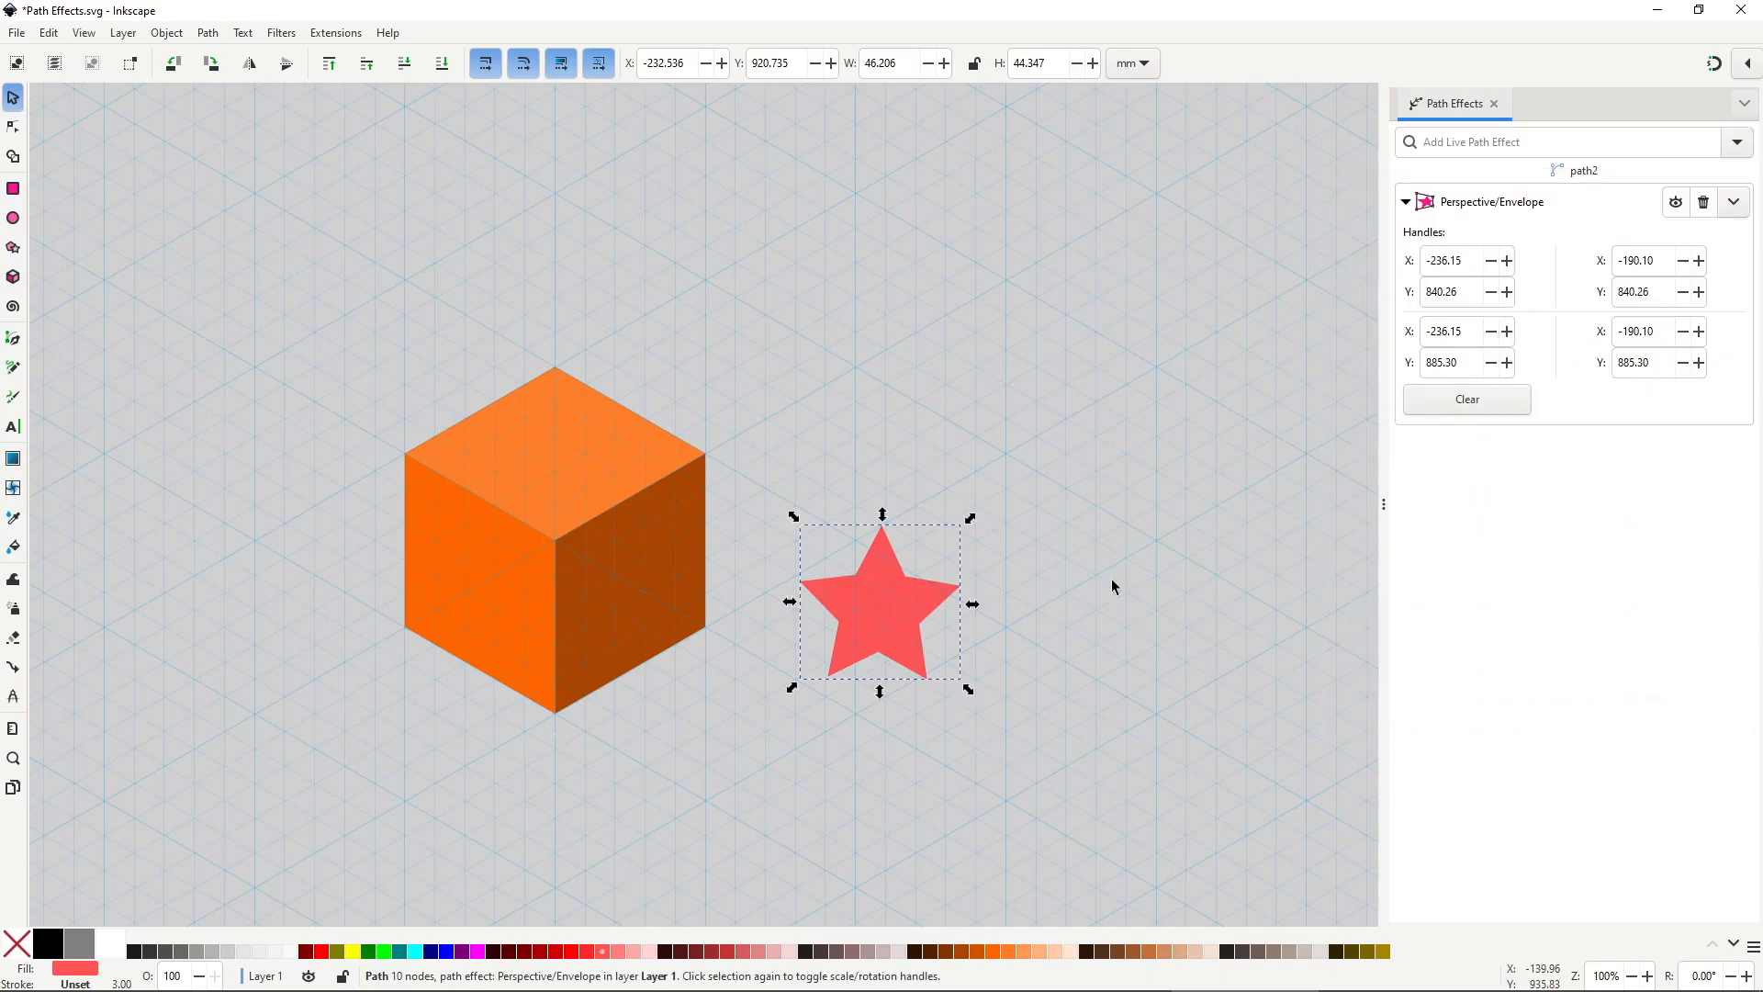
pyautogui.press('space')
pyautogui.moveTo(895, 613); pyautogui.dragTo(578, 463)
# Pin the star's four envelope corners to the cube-top corners and give it a red outline.
pyautogui.moveTo(598, 356); pyautogui.dragTo(559, 370)
pyautogui.moveTo(675, 491); pyautogui.dragTo(701, 452)
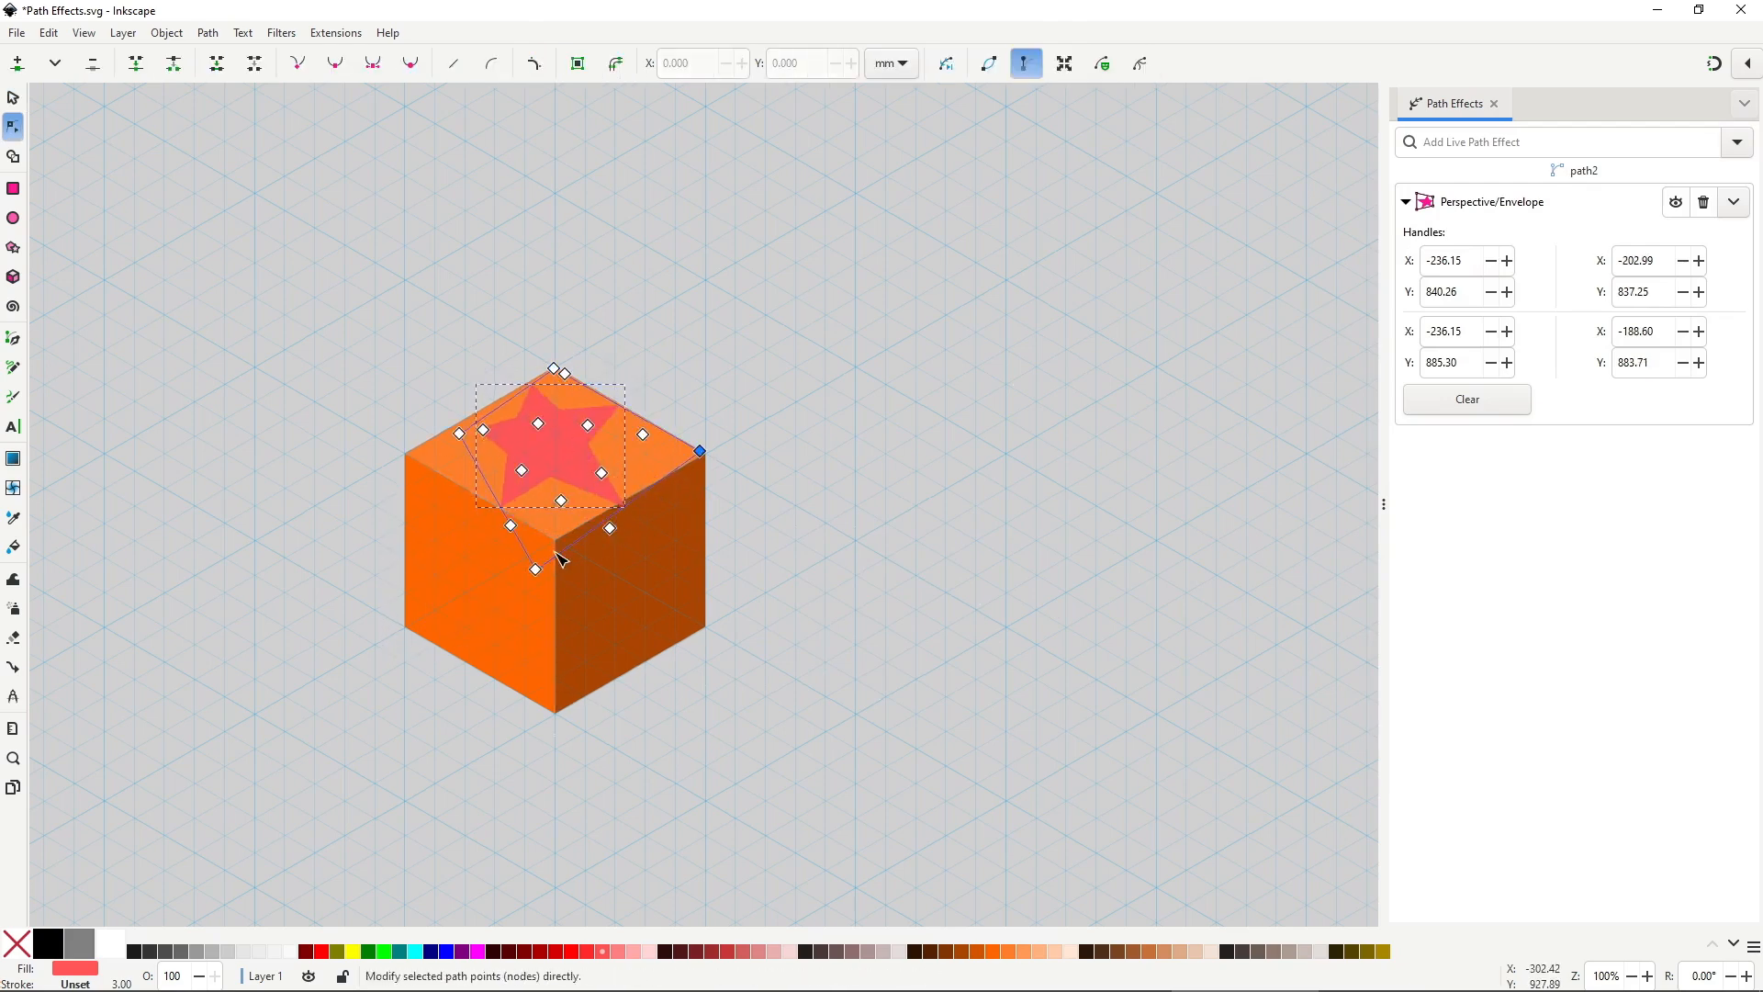
pyautogui.moveTo(535, 569); pyautogui.dragTo(558, 539)
pyautogui.moveTo(460, 433); pyautogui.dragTo(419, 458)
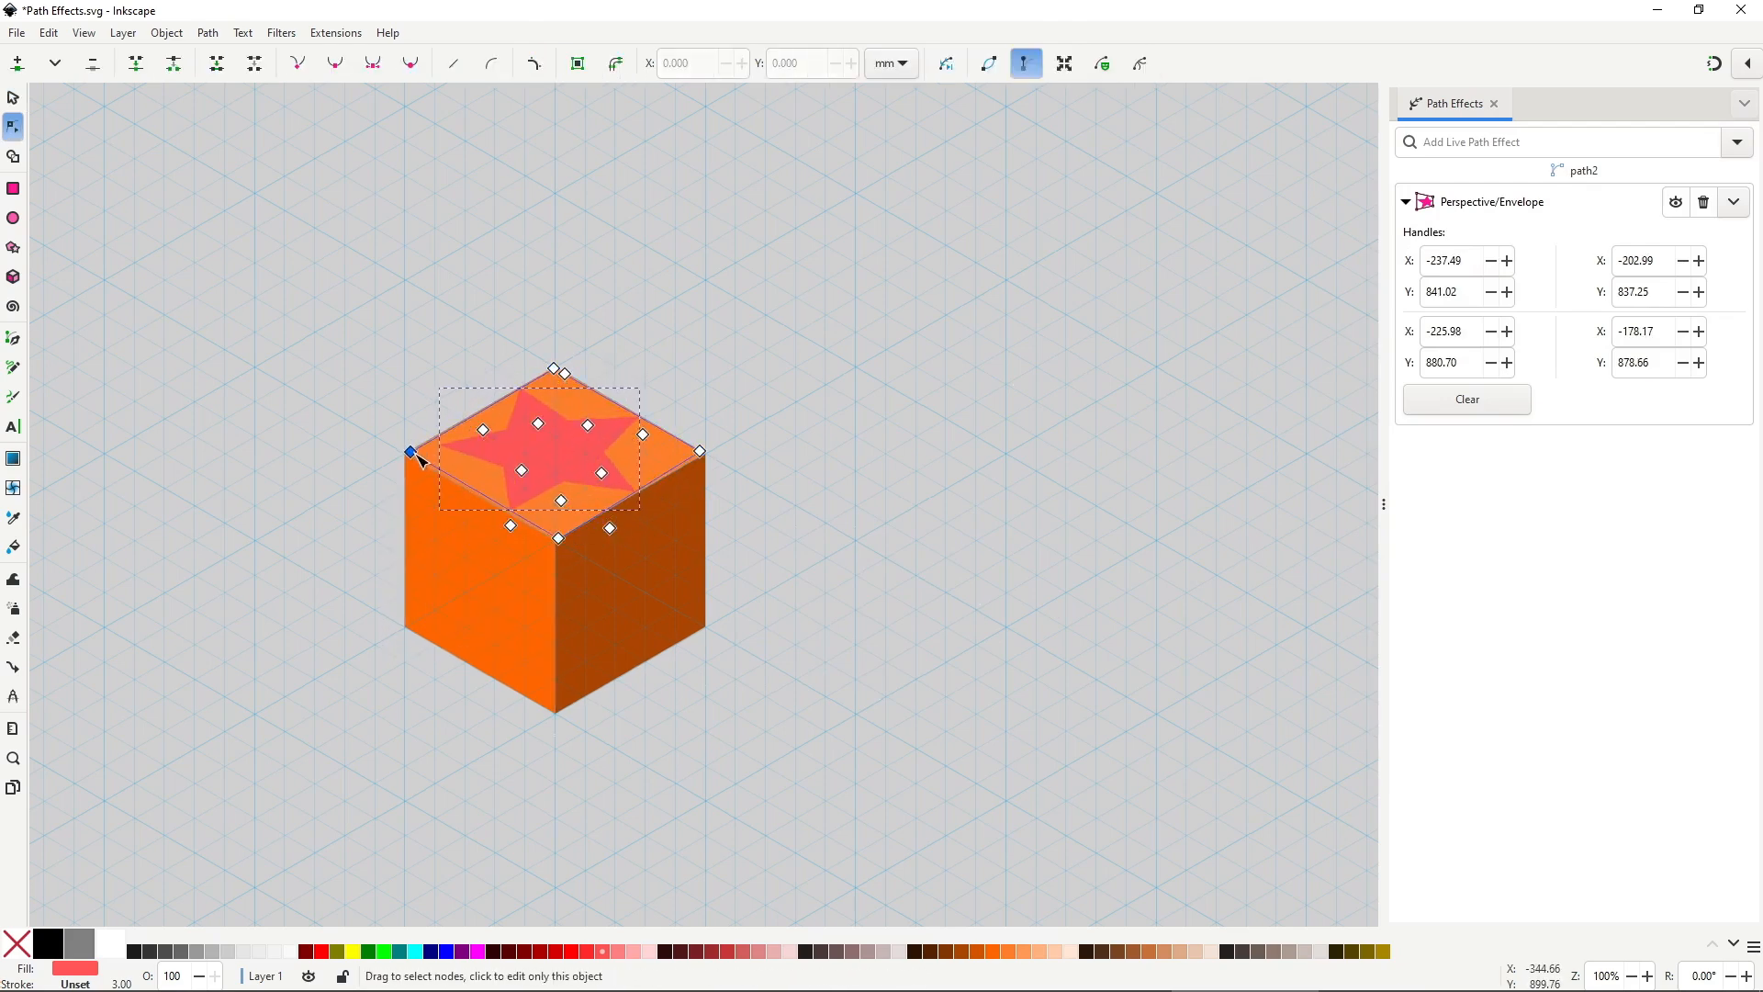
pyautogui.keyDown('shift'); pyautogui.click(587, 952); pyautogui.keyUp('shift')
pyautogui.press('space')
pyautogui.click(854, 630)
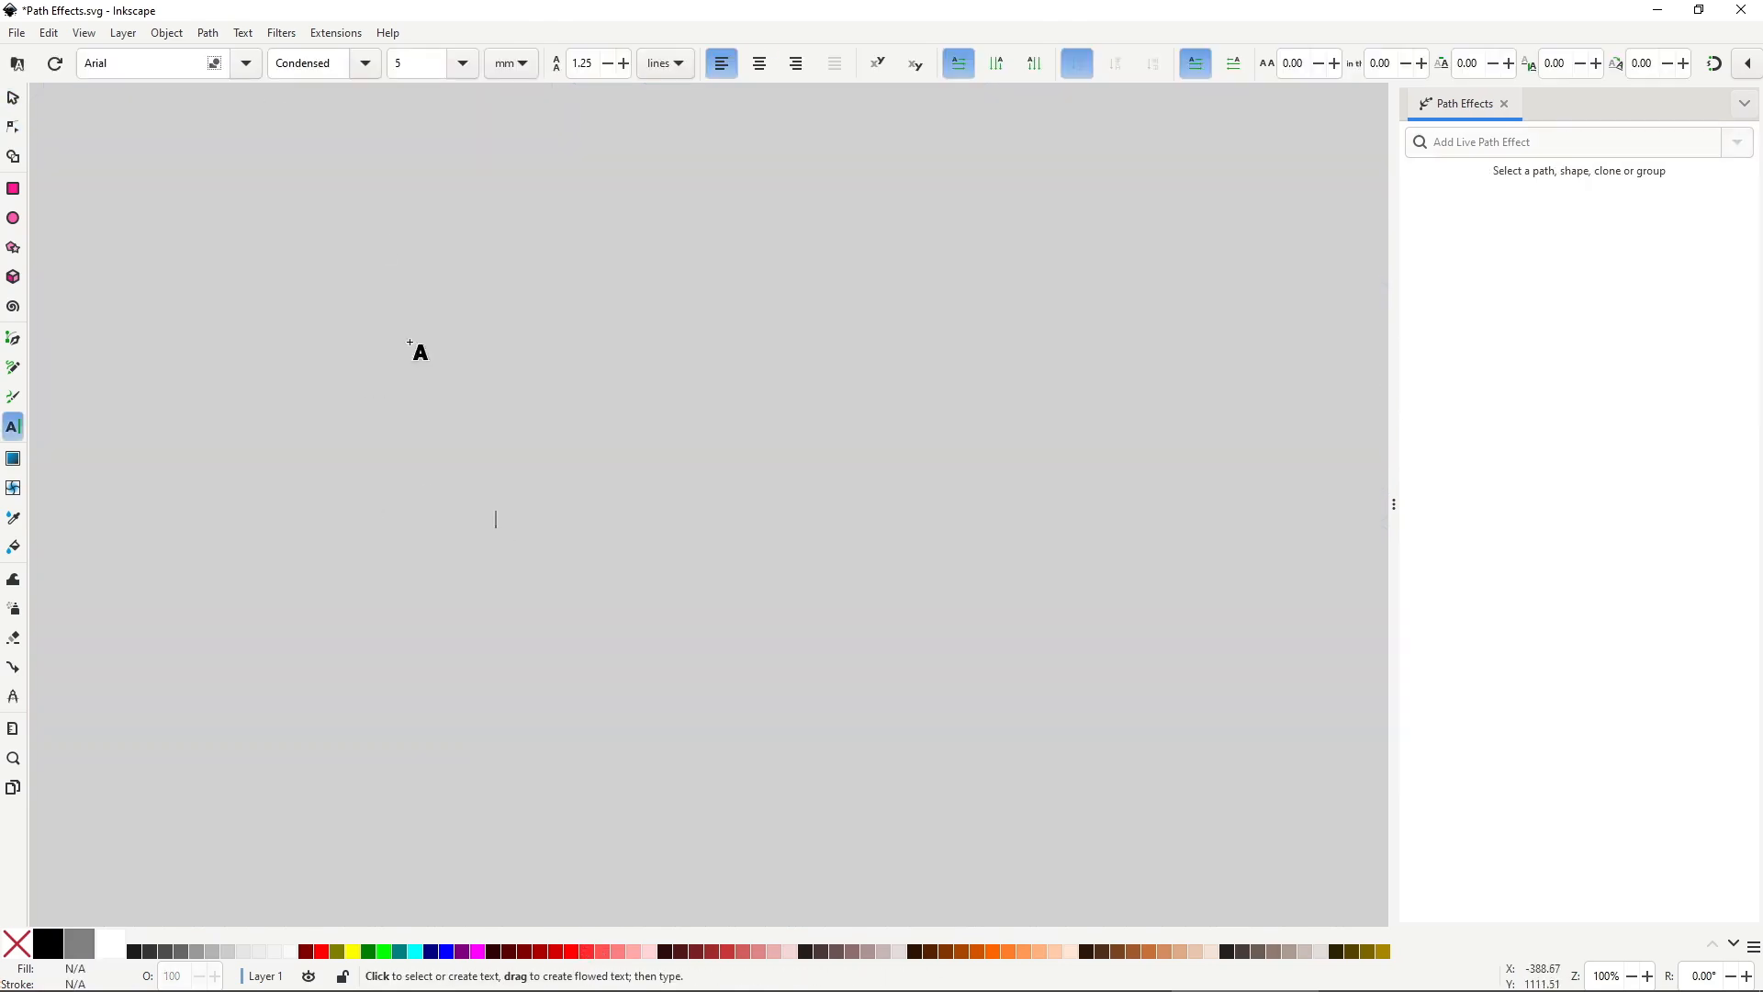
# Type the texts "Hi I'm in!" and "3D", enlarge them, and place 3D beside the phrase.
pyautogui.write("Hi I'm in!")
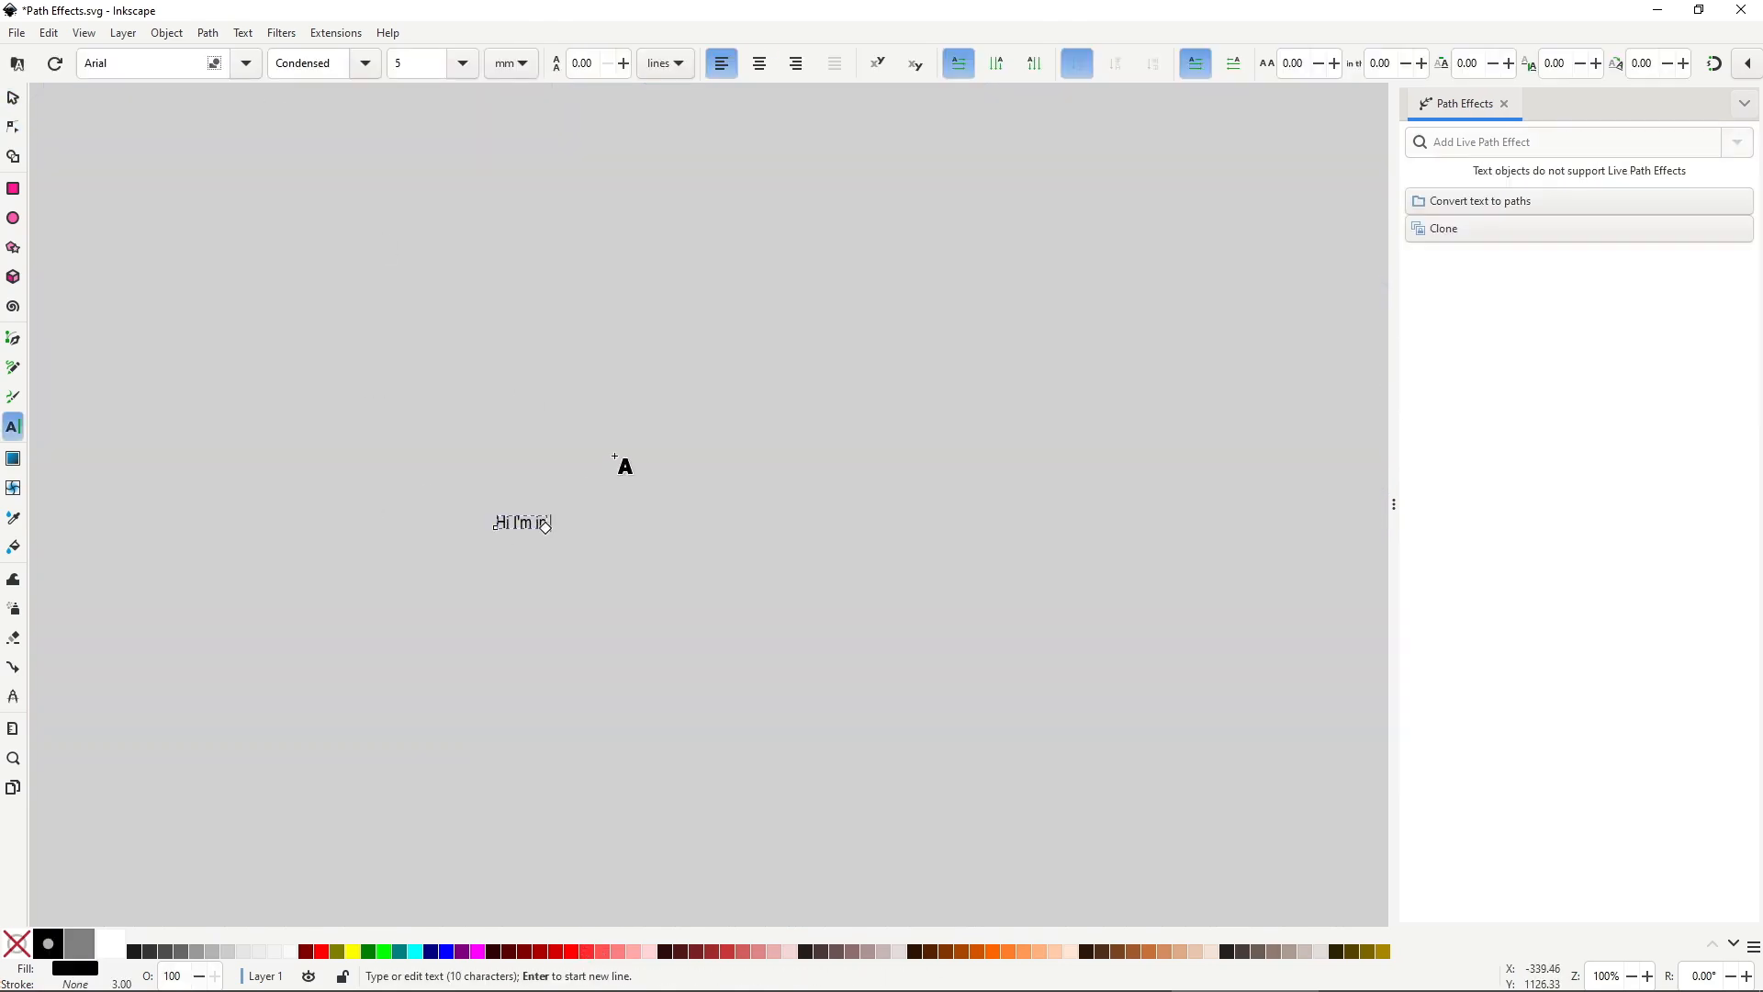
pyautogui.click(591, 537)
pyautogui.write('3D')
pyautogui.click(13, 98)
pyautogui.moveTo(464, 490); pyautogui.dragTo(1113, 640)
pyautogui.moveTo(1059, 597); pyautogui.dragTo(677, 557)
pyautogui.click(691, 602)
pyautogui.moveTo(726, 489); pyautogui.dragTo(872, 379)
pyautogui.moveTo(749, 488); pyautogui.dragTo(749, 535)
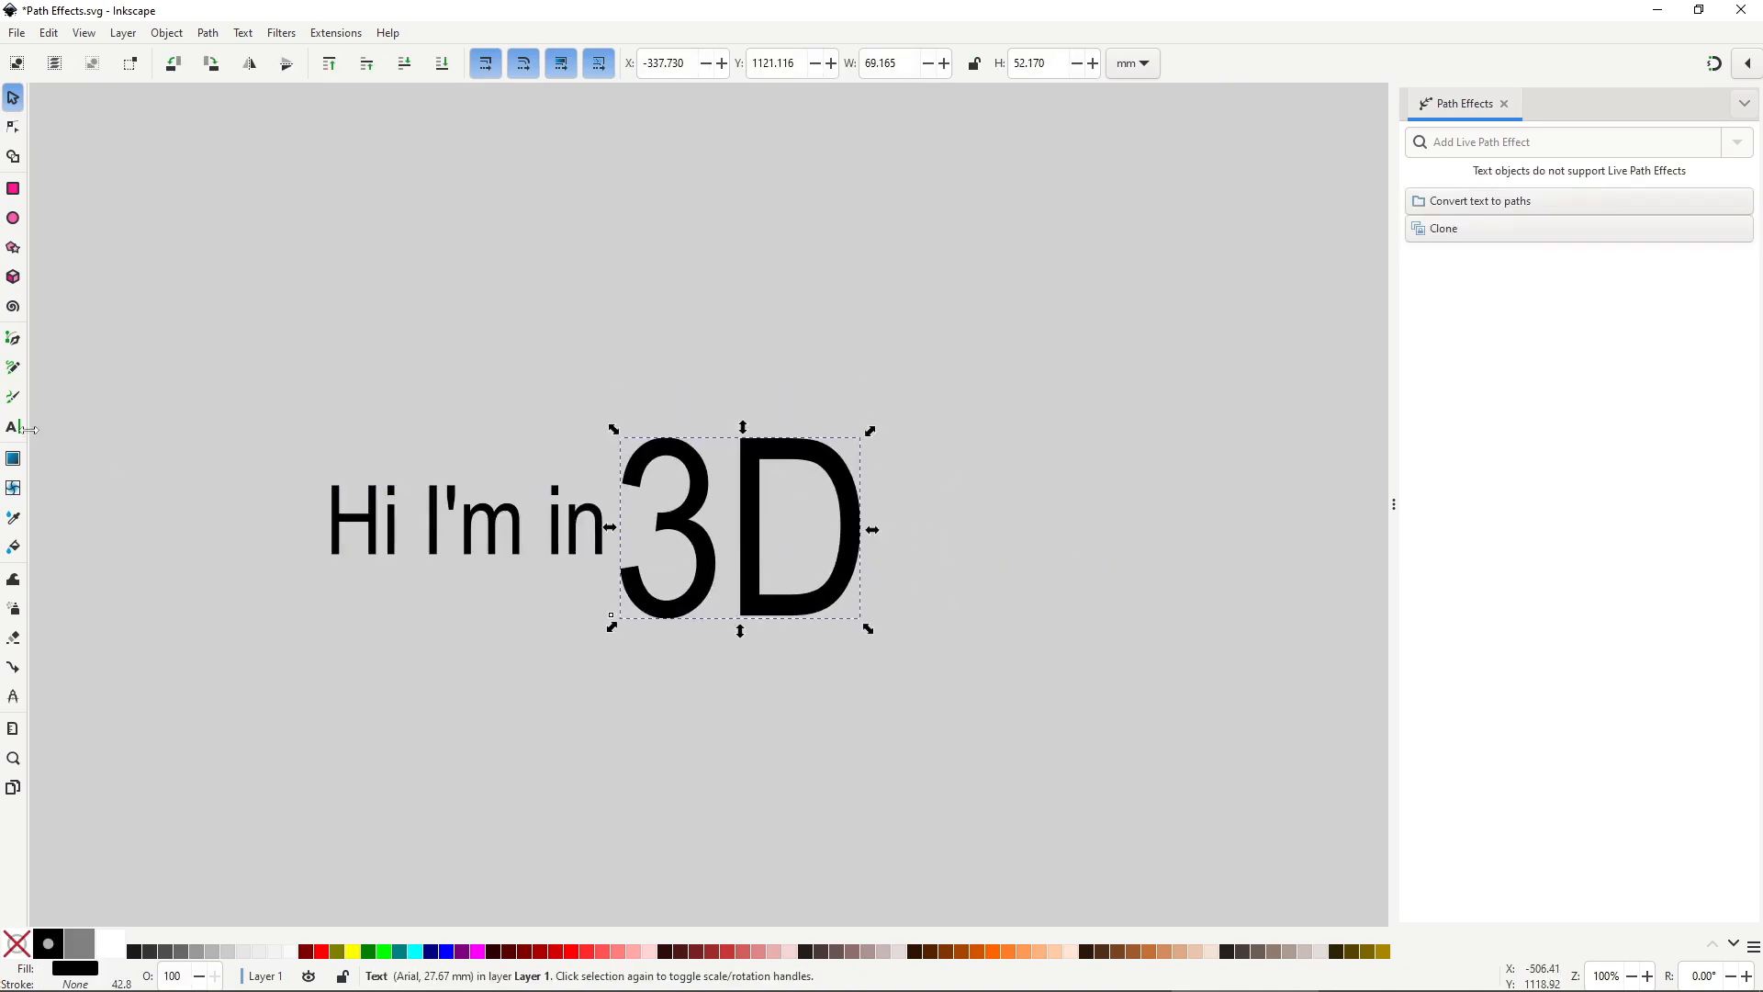
# Colour the 3 cyan and the D red.
pyautogui.click(13, 427)
pyautogui.moveTo(624, 537); pyautogui.dragTo(768, 538)
pyautogui.click(415, 952)
pyautogui.click(587, 952)
pyautogui.click(860, 546)
pyautogui.click(13, 98)
# Make a teal and dark red copy of 3D, send it behind, and offset it for depth.
pyautogui.click(13, 427)
pyautogui.moveTo(628, 539); pyautogui.dragTo(748, 539)
pyautogui.click(399, 952)
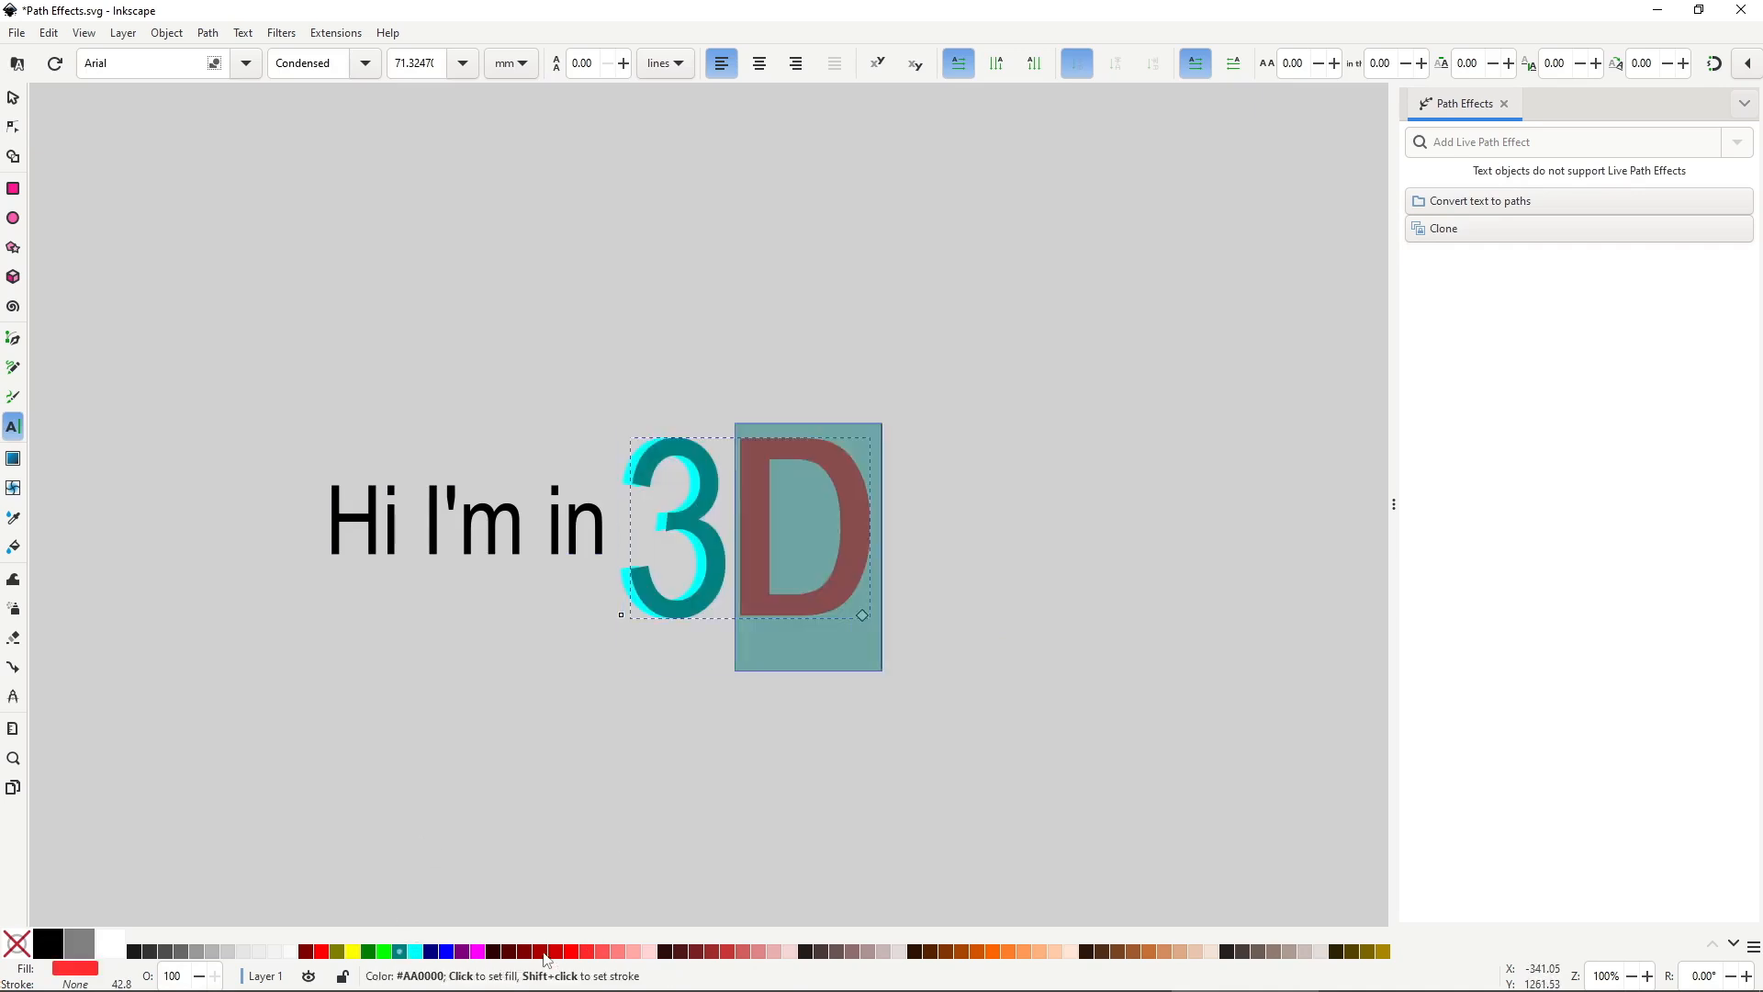
pyautogui.click(540, 952)
pyautogui.click(818, 700)
pyautogui.click(13, 98)
pyautogui.click(802, 543)
pyautogui.press('pagedown')
pyautogui.moveTo(875, 564); pyautogui.dragTo(879, 561)
pyautogui.click(885, 733)
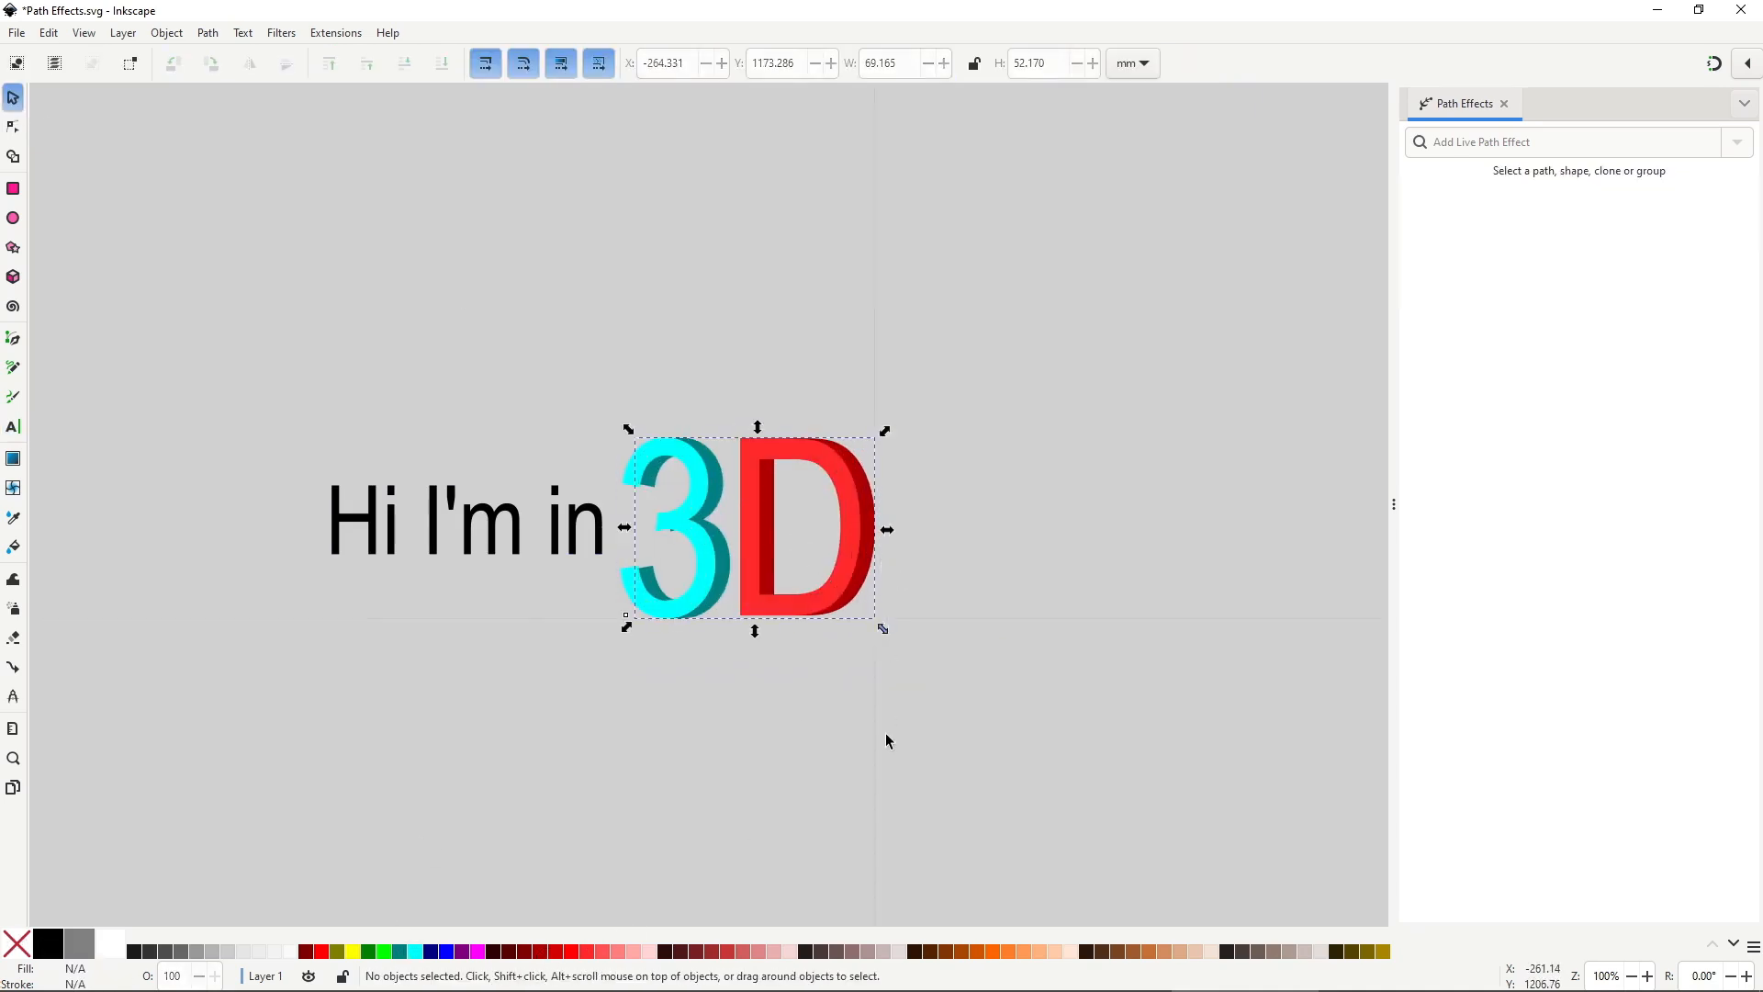
# Group all texts, apply Perspective/Envelope, and pull the right-side corners outward.
pyautogui.hotkey('ctrl', 'a')
pyautogui.hotkey('ctrl', 'g')
pyautogui.click(1737, 142)
pyautogui.click(1550, 331)
pyautogui.click(13, 126)
pyautogui.moveTo(875, 438); pyautogui.dragTo(876, 345)
pyautogui.moveTo(875, 619); pyautogui.dragTo(867, 721)
pyautogui.press('s')
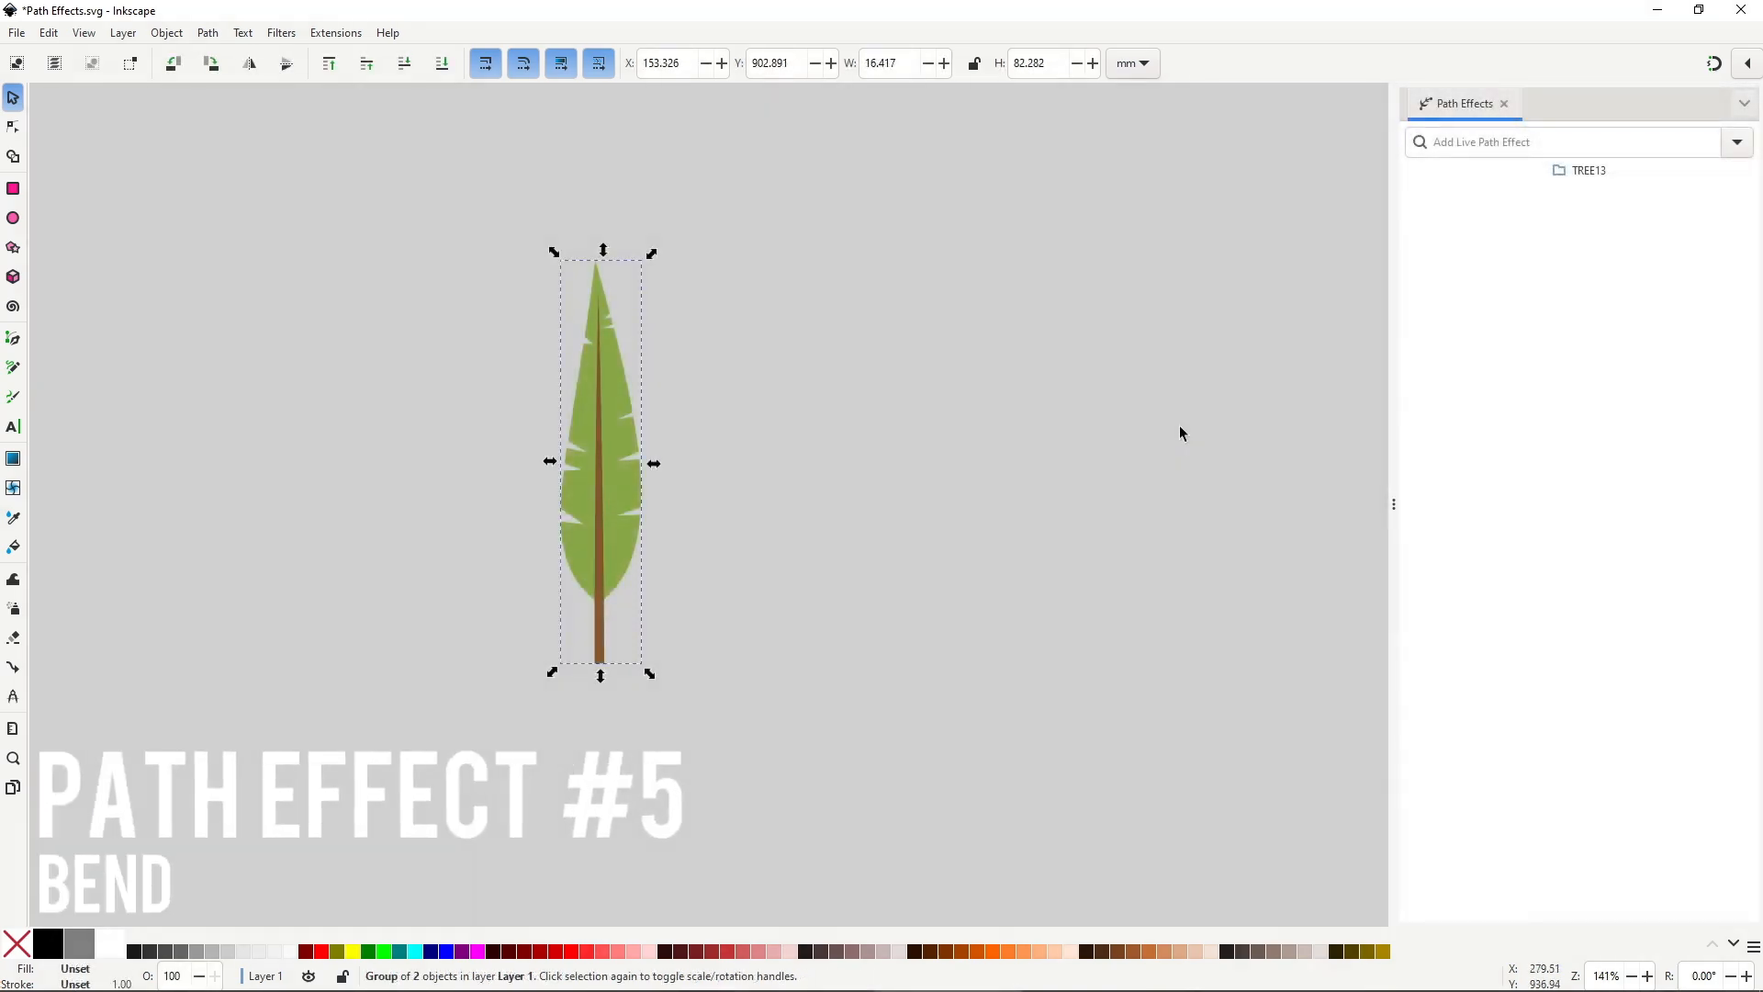
# Apply Bend to the leaf, edit its bend path on canvas, and tick Original path is vertical.
pyautogui.click(1735, 146)
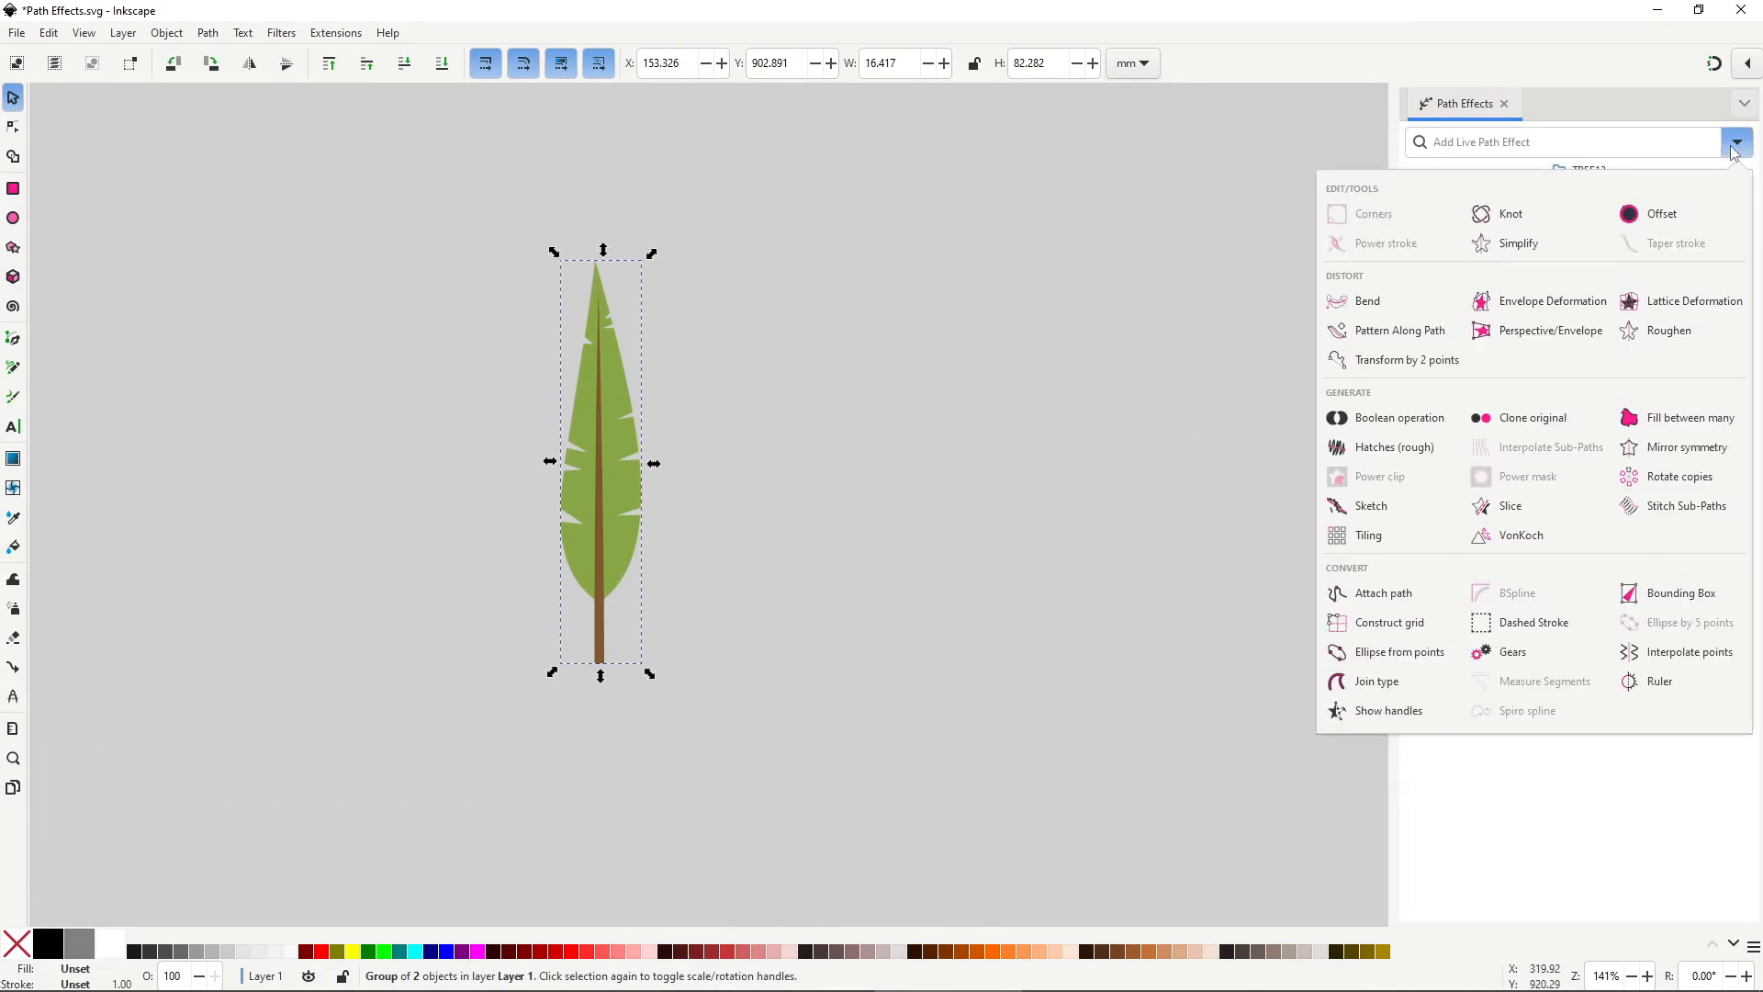
pyautogui.click(1437, 306)
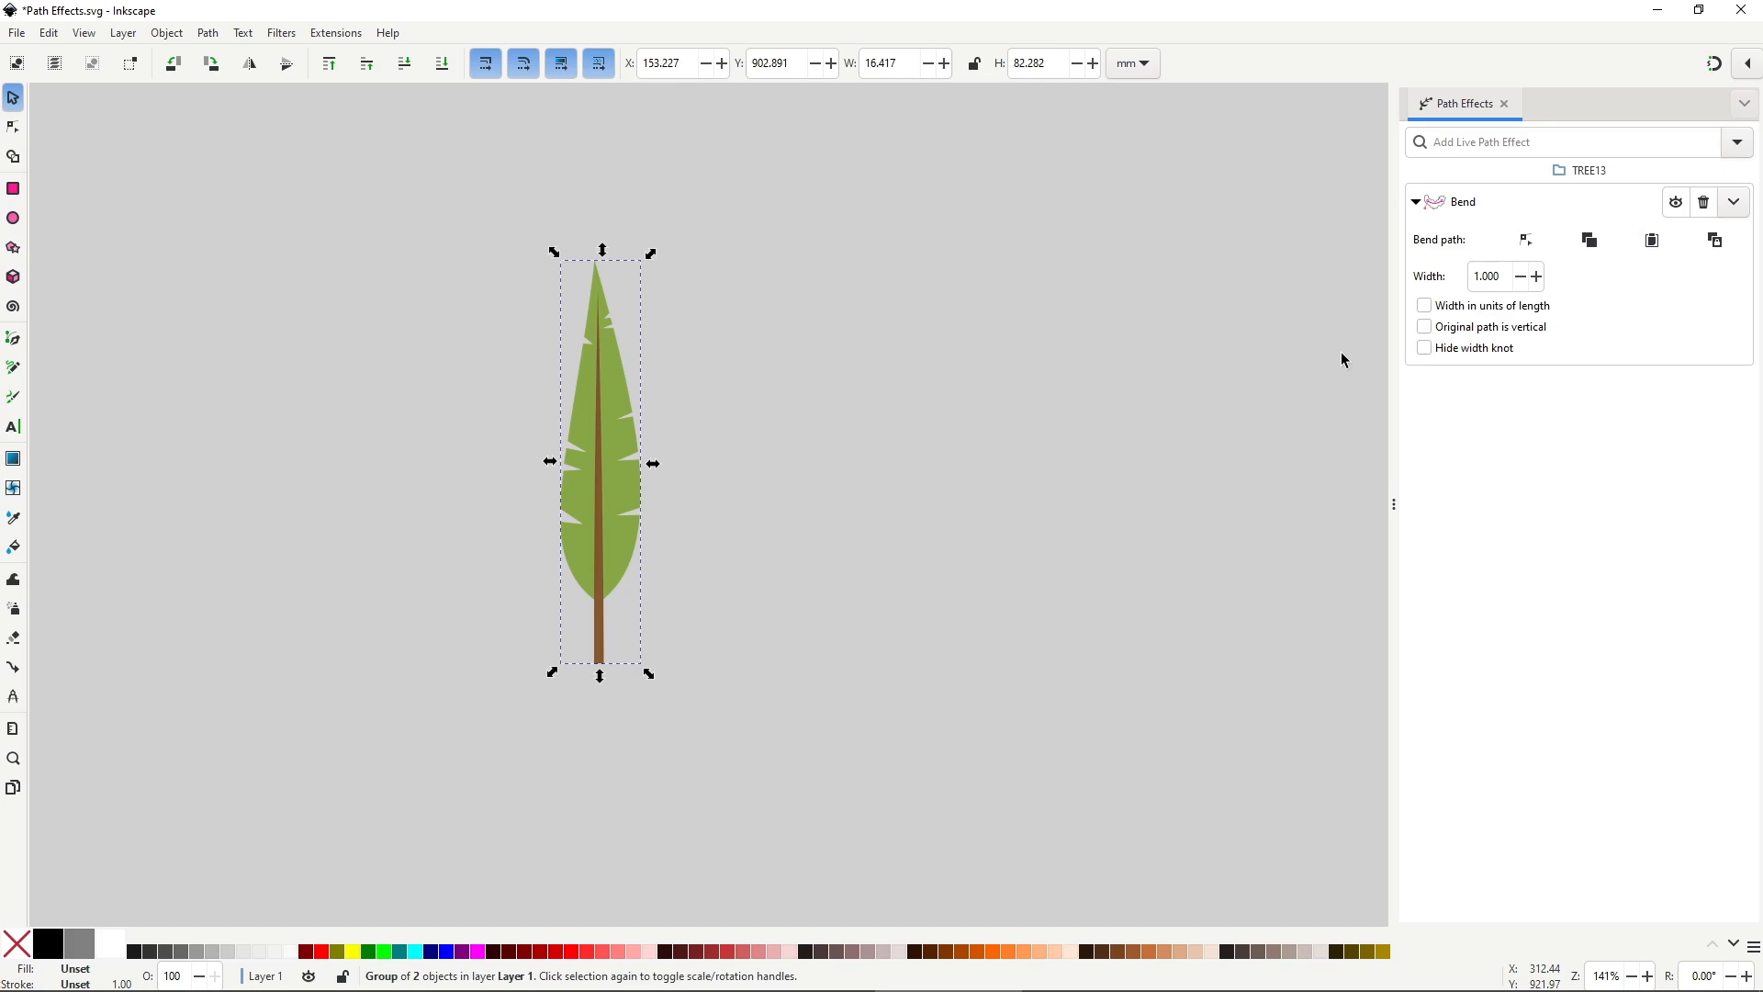
pyautogui.click(1526, 240)
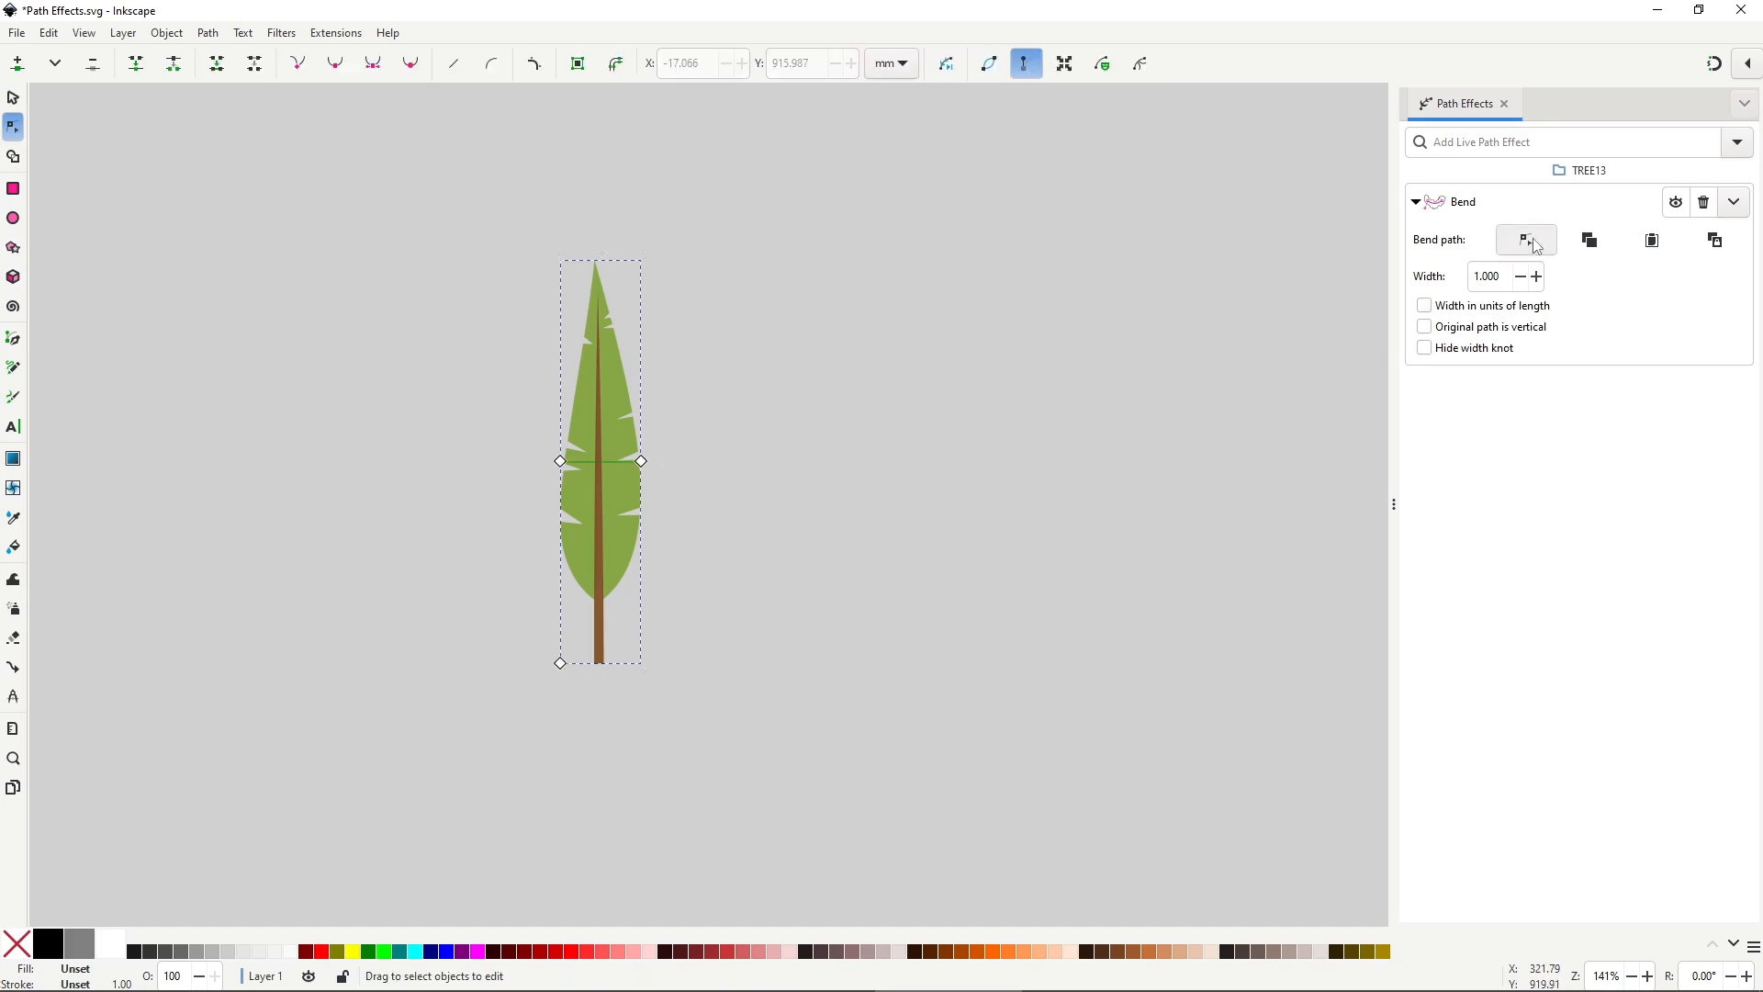
pyautogui.click(1439, 336)
# Drag the bend path's nodes and handles to curve the leaf, and narrow it with its width knot.
pyautogui.moveTo(641, 460); pyautogui.dragTo(551, 815)
pyautogui.moveTo(559, 662); pyautogui.dragTo(520, 650)
pyautogui.moveTo(560, 461); pyautogui.dragTo(579, 386)
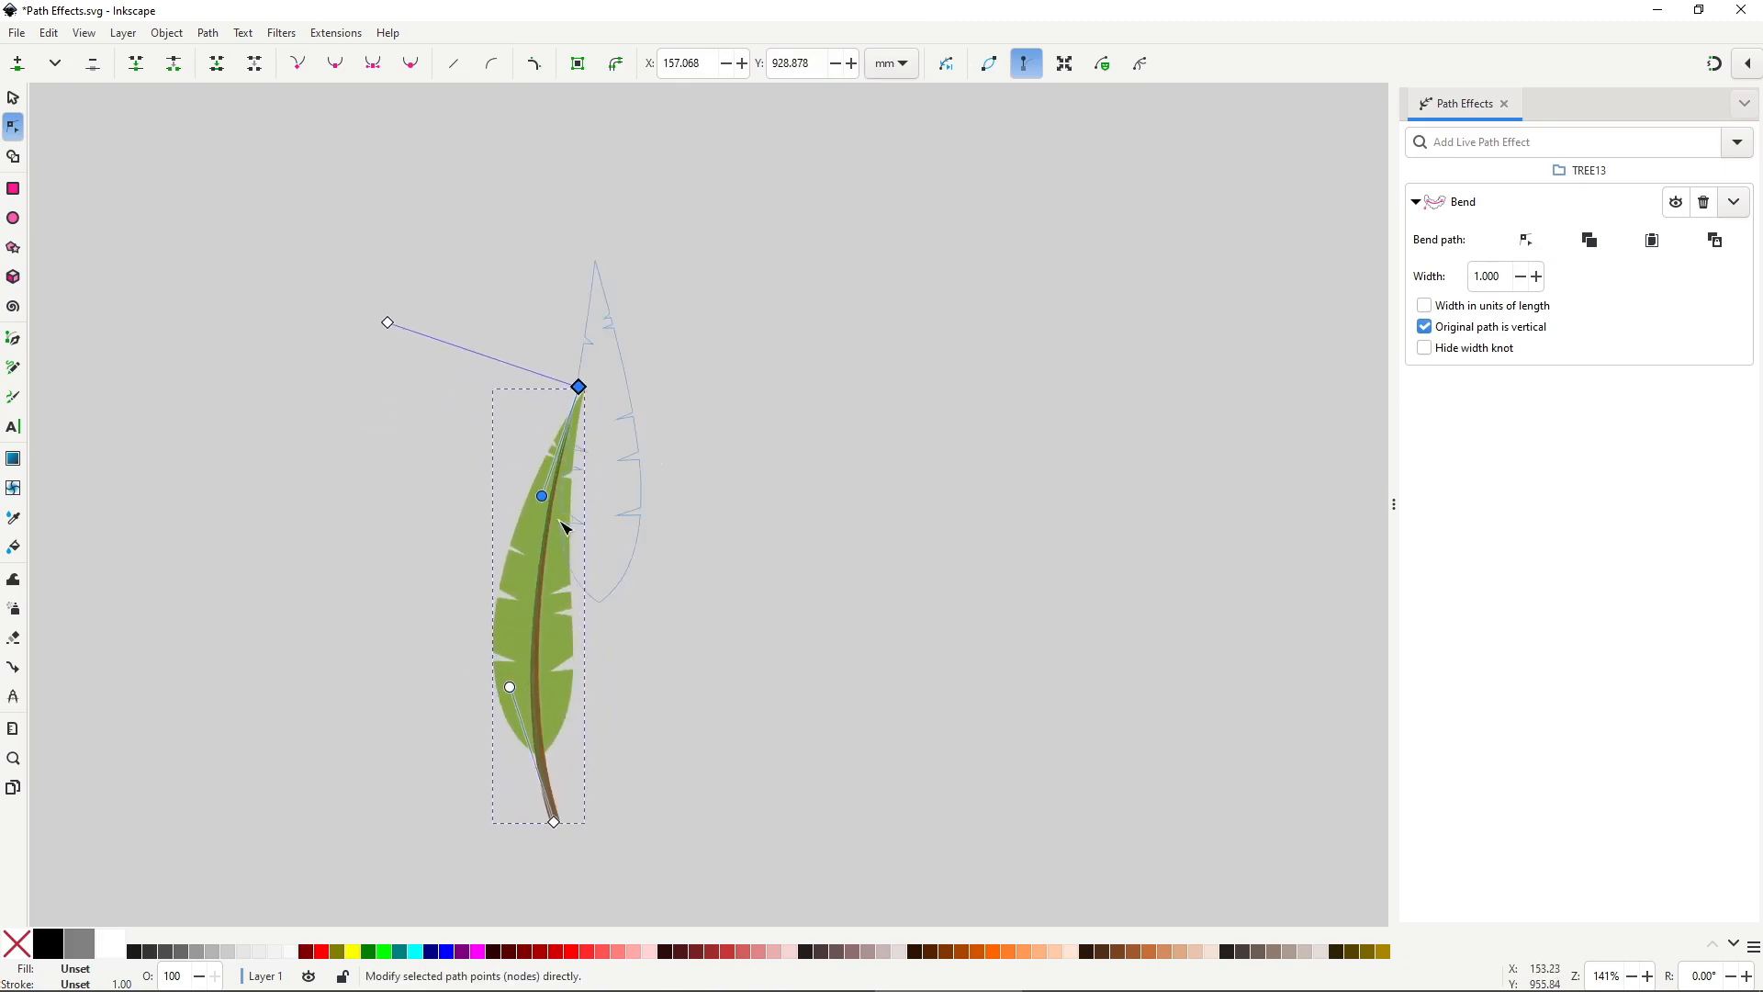
pyautogui.moveTo(542, 496); pyautogui.dragTo(510, 506)
pyautogui.moveTo(510, 687); pyautogui.dragTo(621, 700)
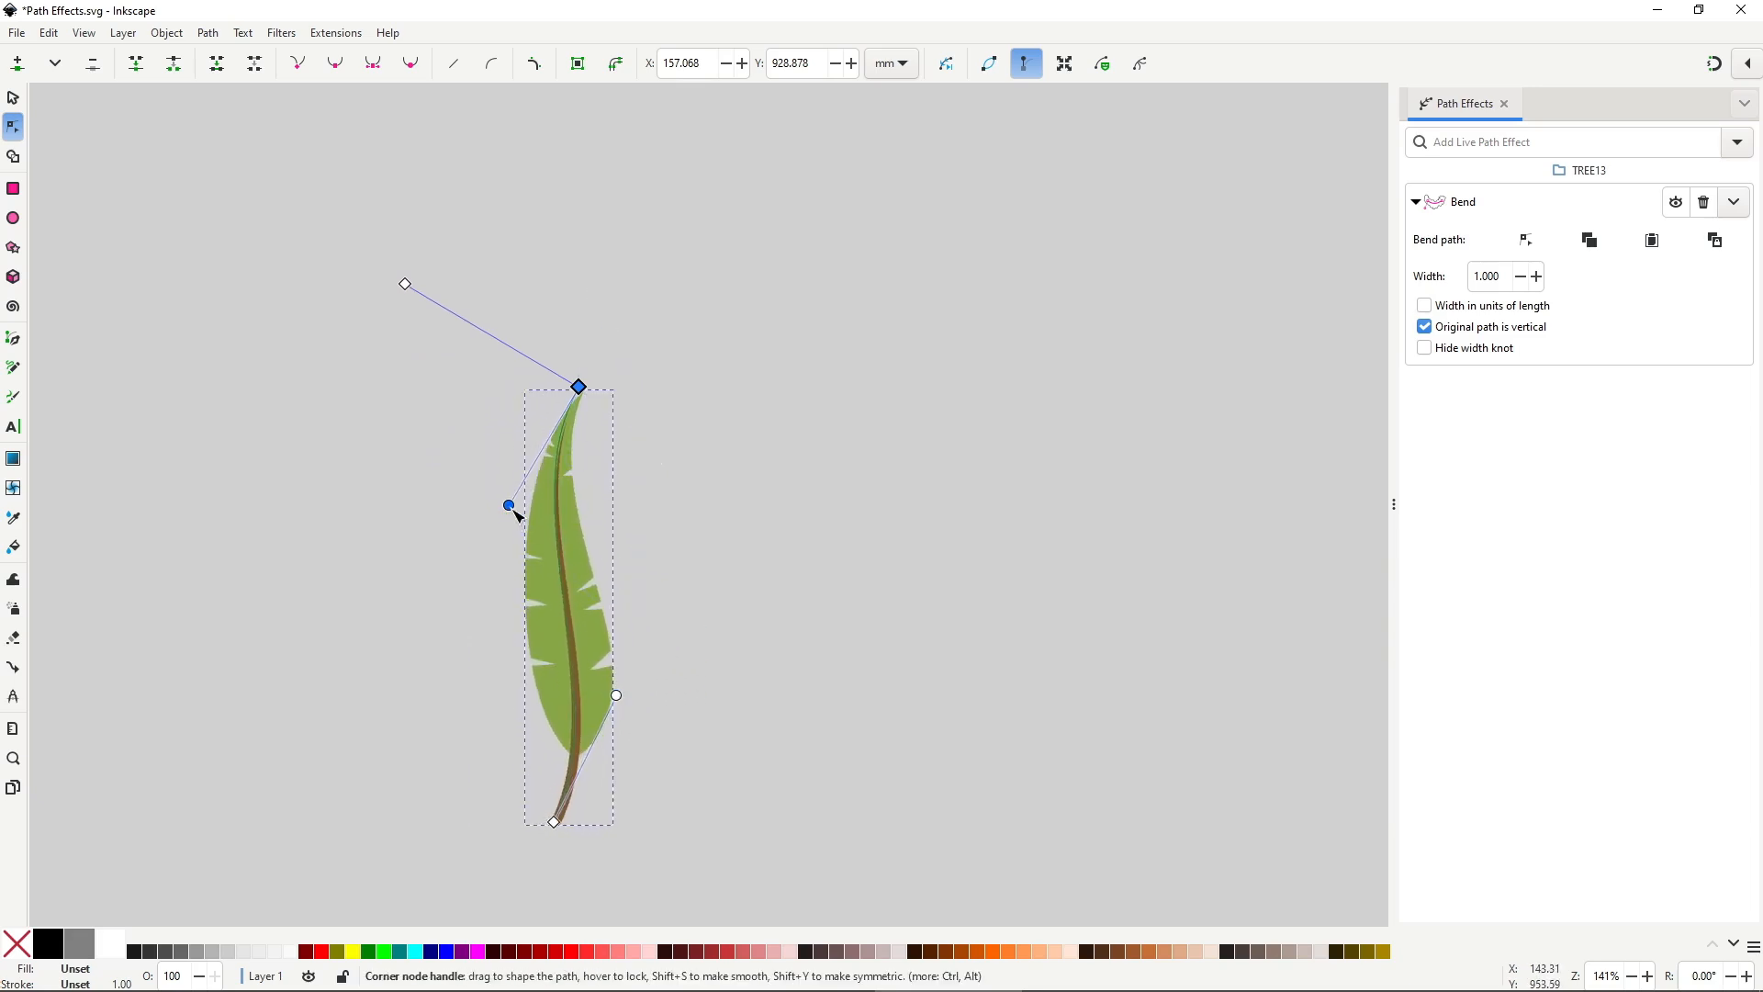
pyautogui.moveTo(512, 508); pyautogui.dragTo(481, 577)
pyautogui.moveTo(408, 279); pyautogui.dragTo(370, 258)
pyautogui.click(866, 657)
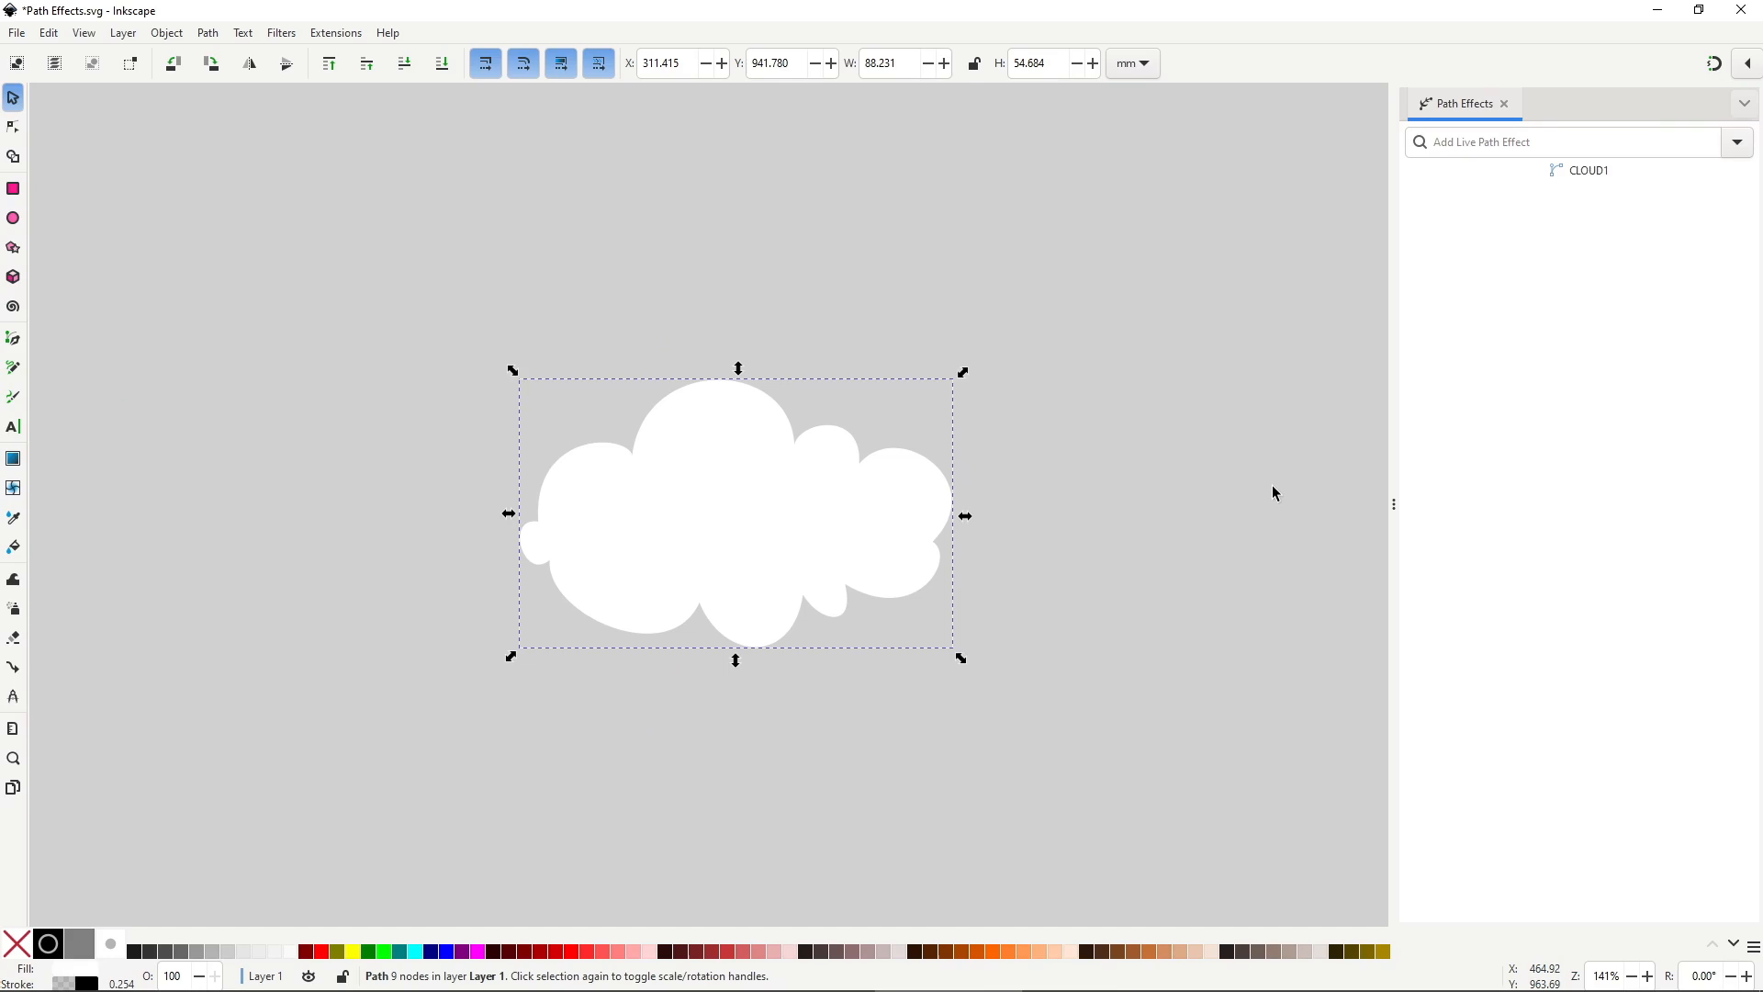
# Apply Envelope Deformation to the cloud and arch its top bend path upward.
pyautogui.click(1737, 147)
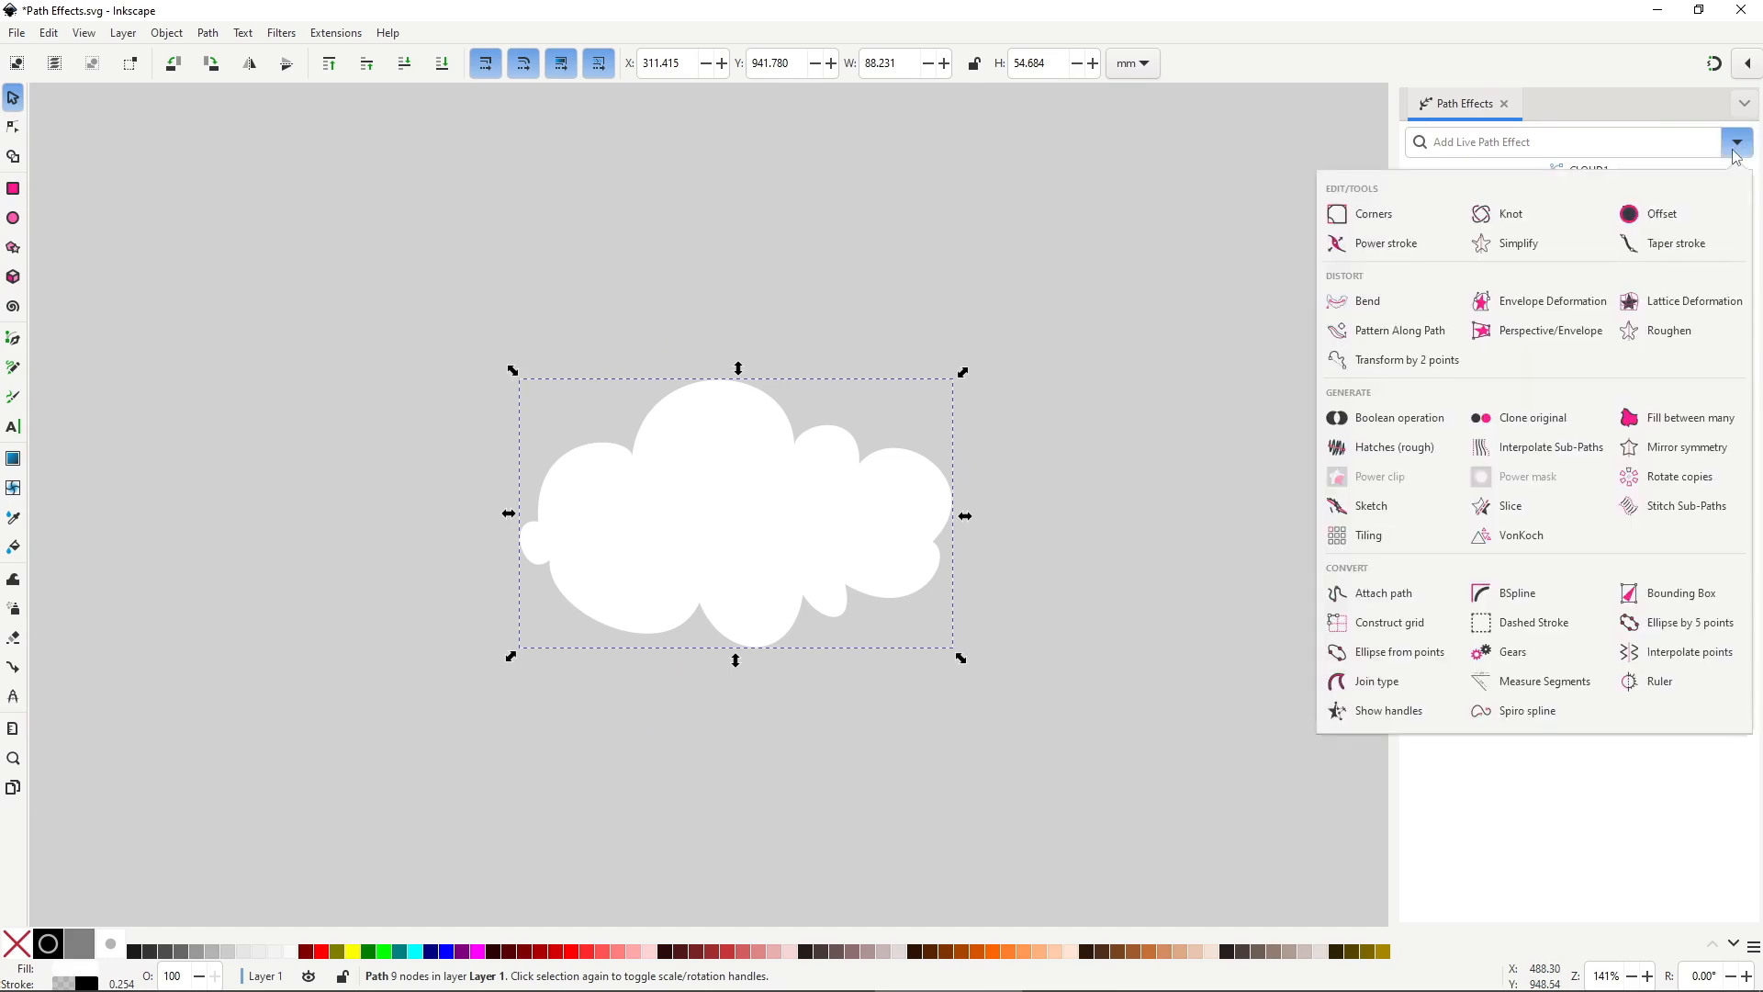
pyautogui.click(1578, 312)
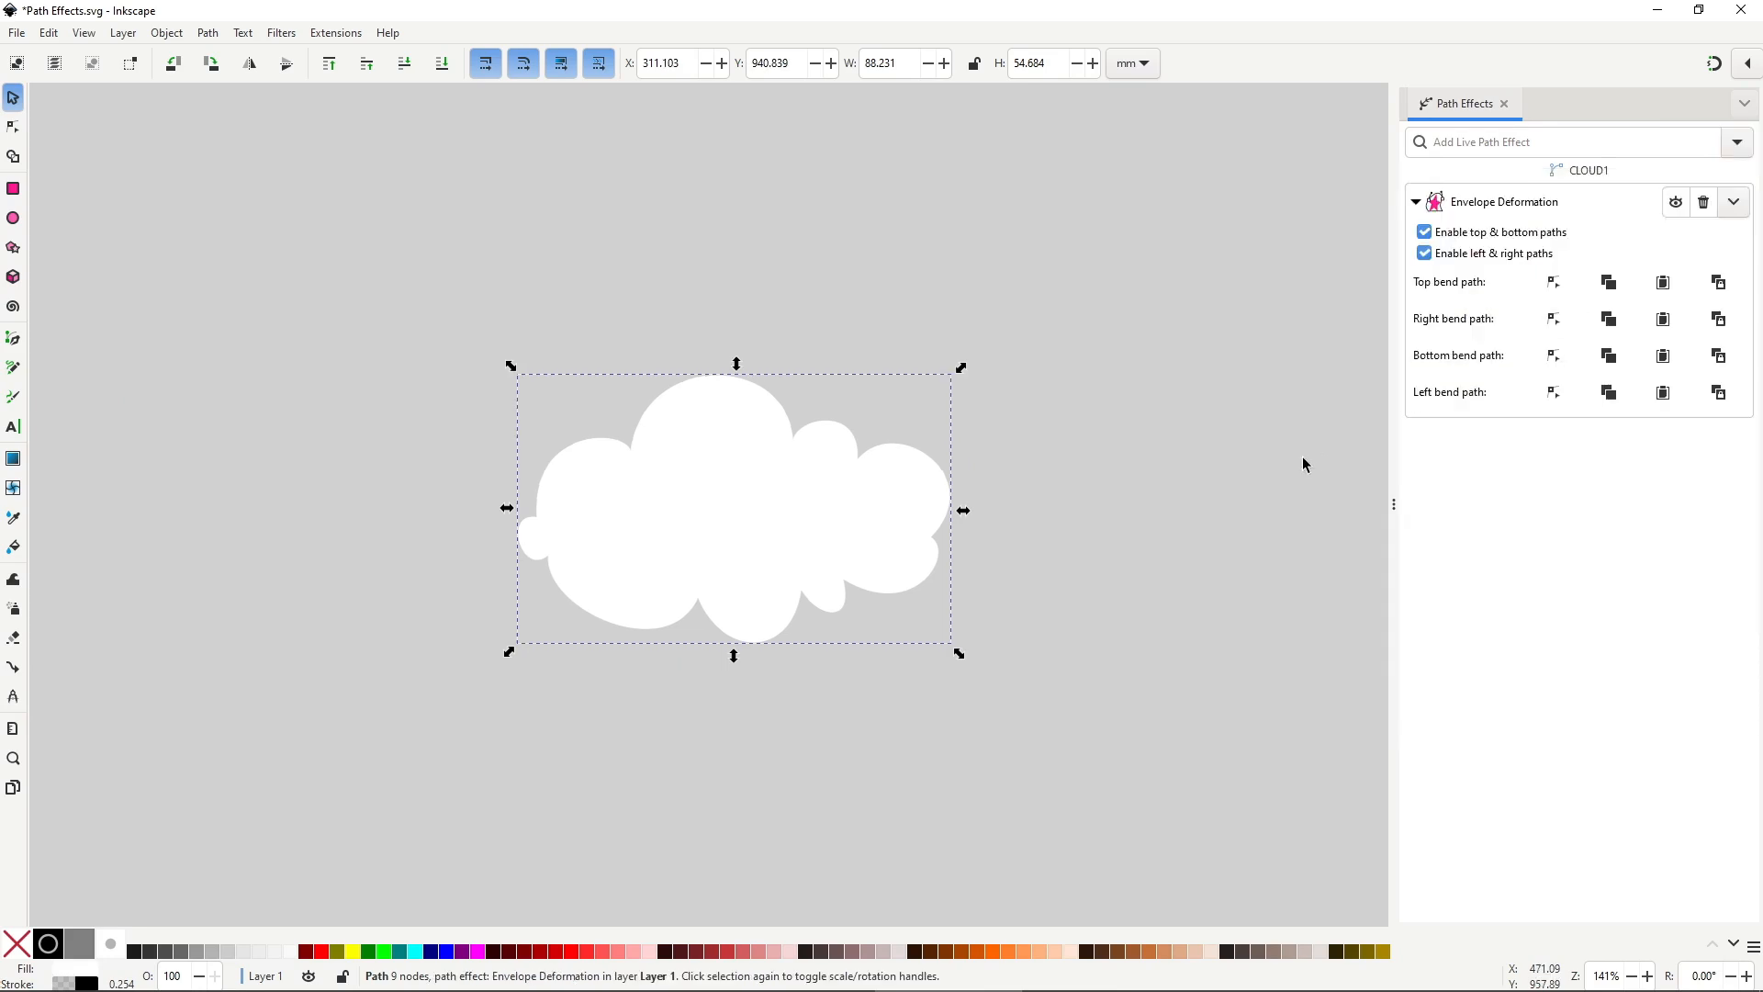
pyautogui.click(1555, 296)
pyautogui.moveTo(764, 381); pyautogui.dragTo(738, 289)
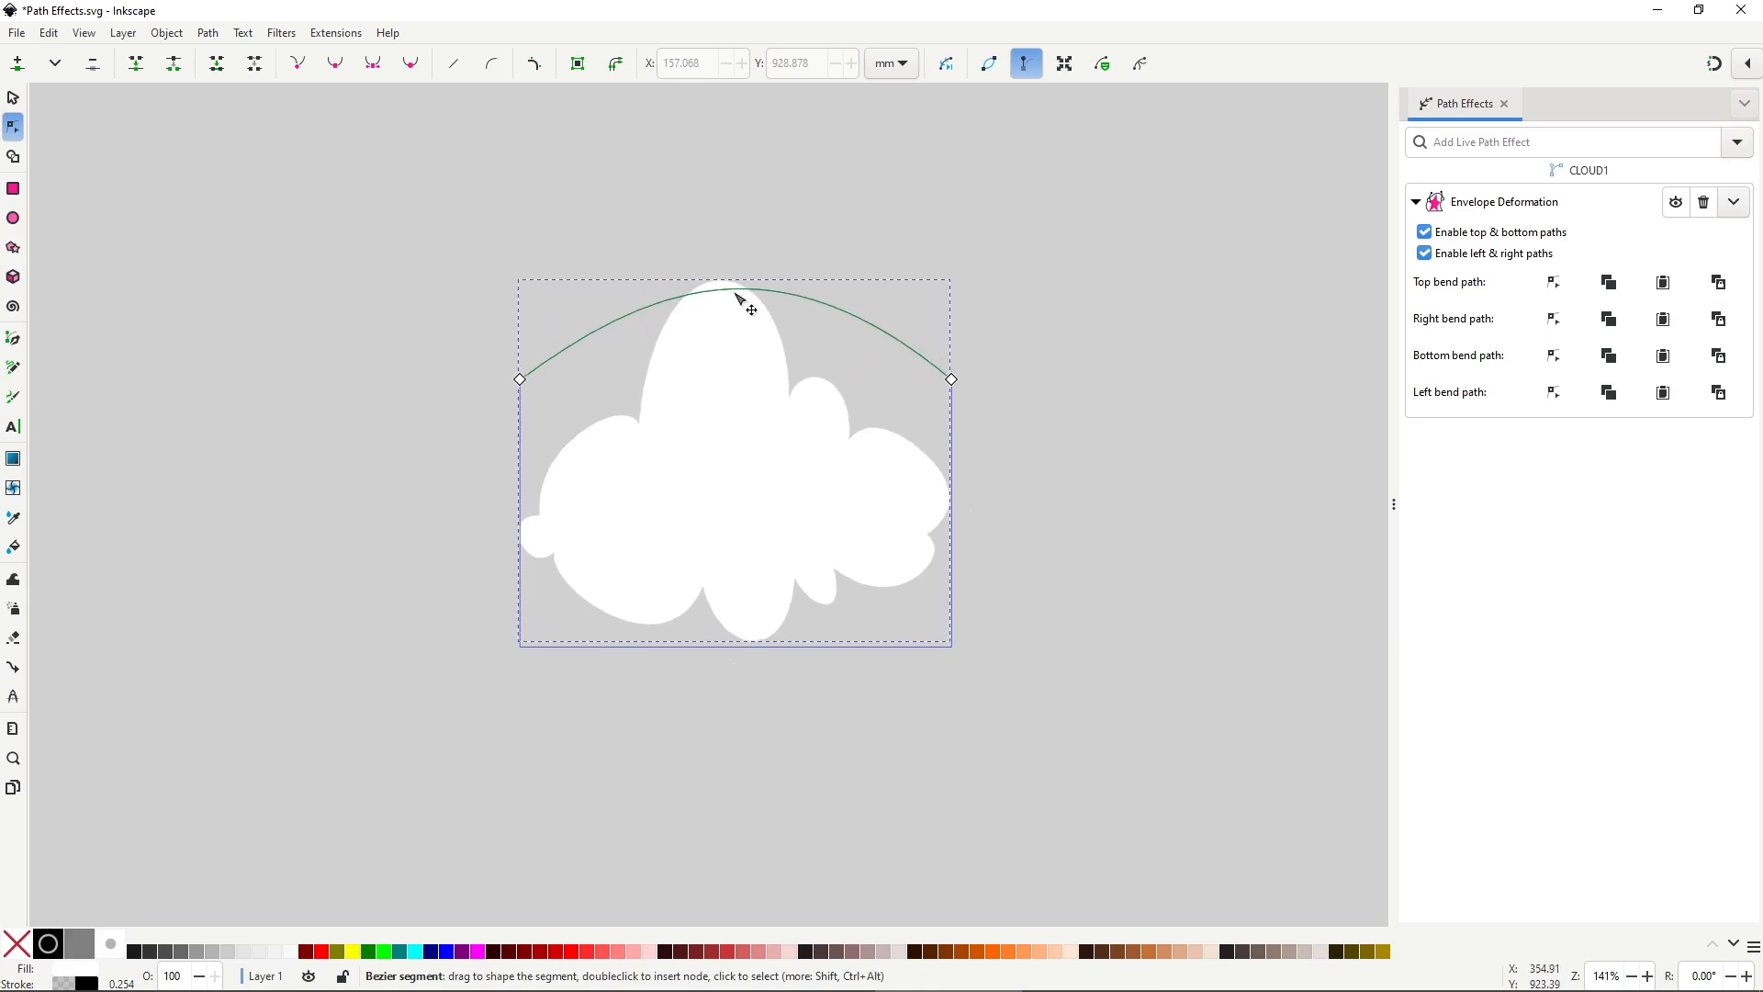
# Curve the cloud's bottom upward, bow the right side out, and stretch the right corners.
pyautogui.click(1556, 358)
pyautogui.moveTo(733, 646); pyautogui.dragTo(735, 582)
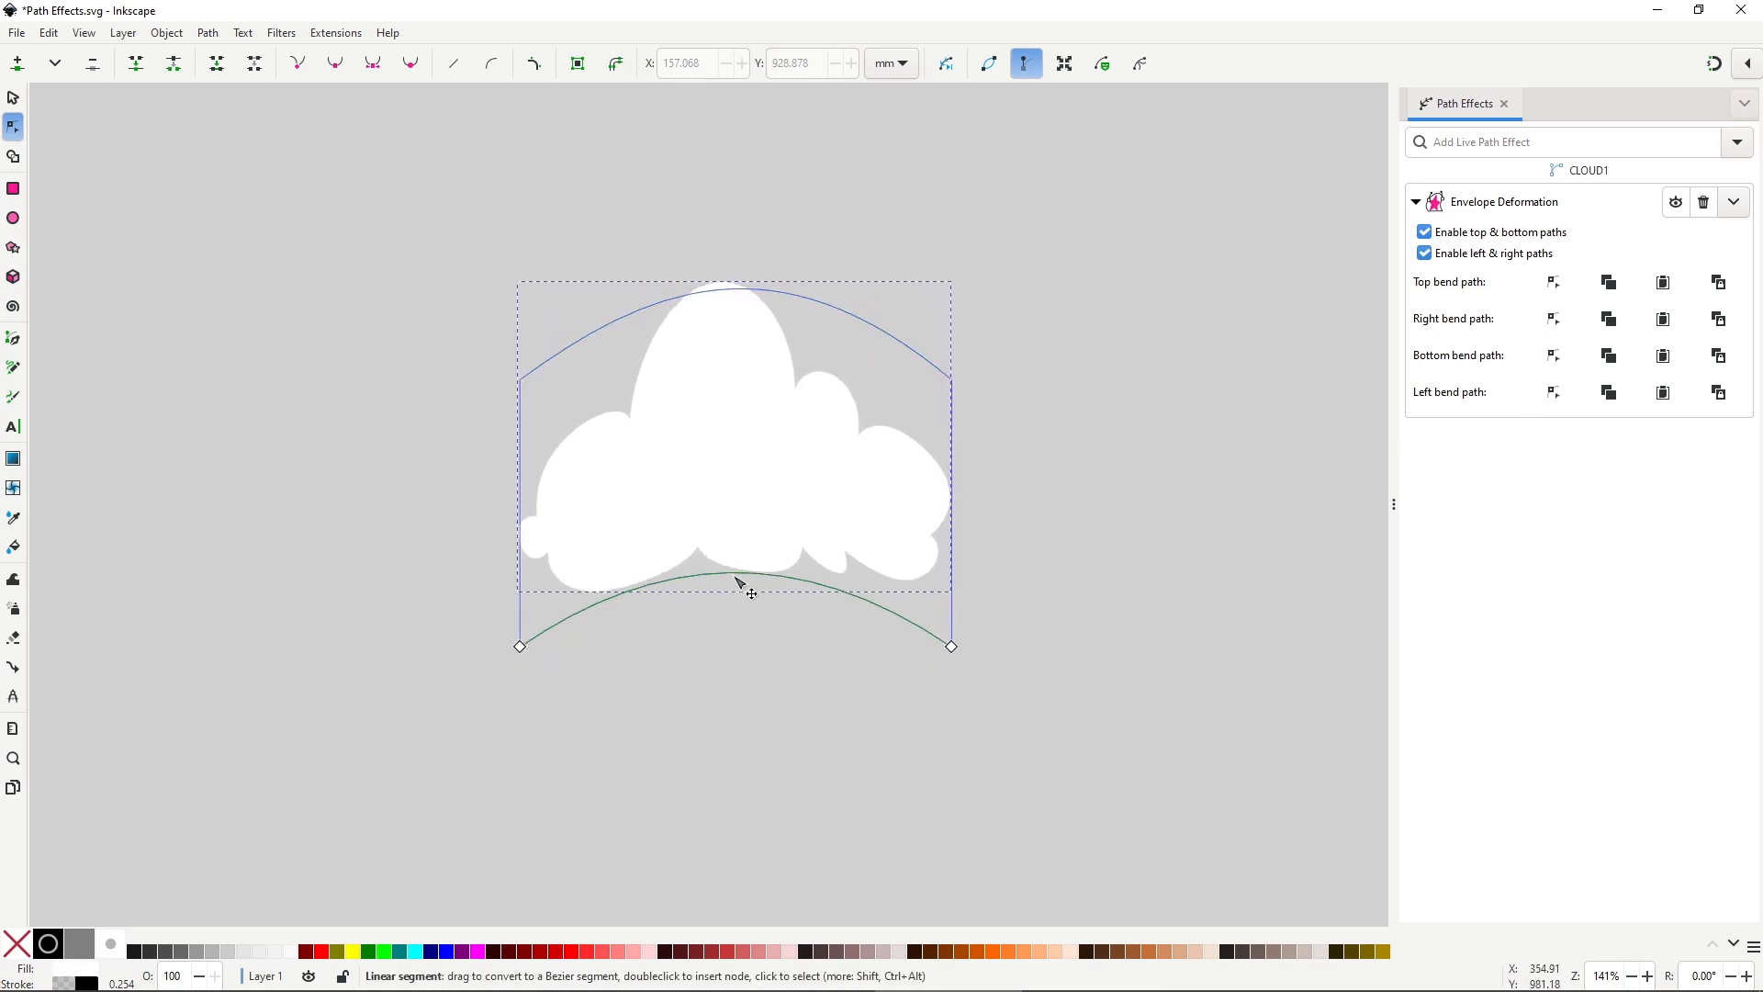
pyautogui.click(1543, 323)
pyautogui.moveTo(955, 505); pyautogui.dragTo(1002, 519)
pyautogui.moveTo(951, 646); pyautogui.dragTo(943, 719)
pyautogui.moveTo(959, 390); pyautogui.dragTo(1001, 258)
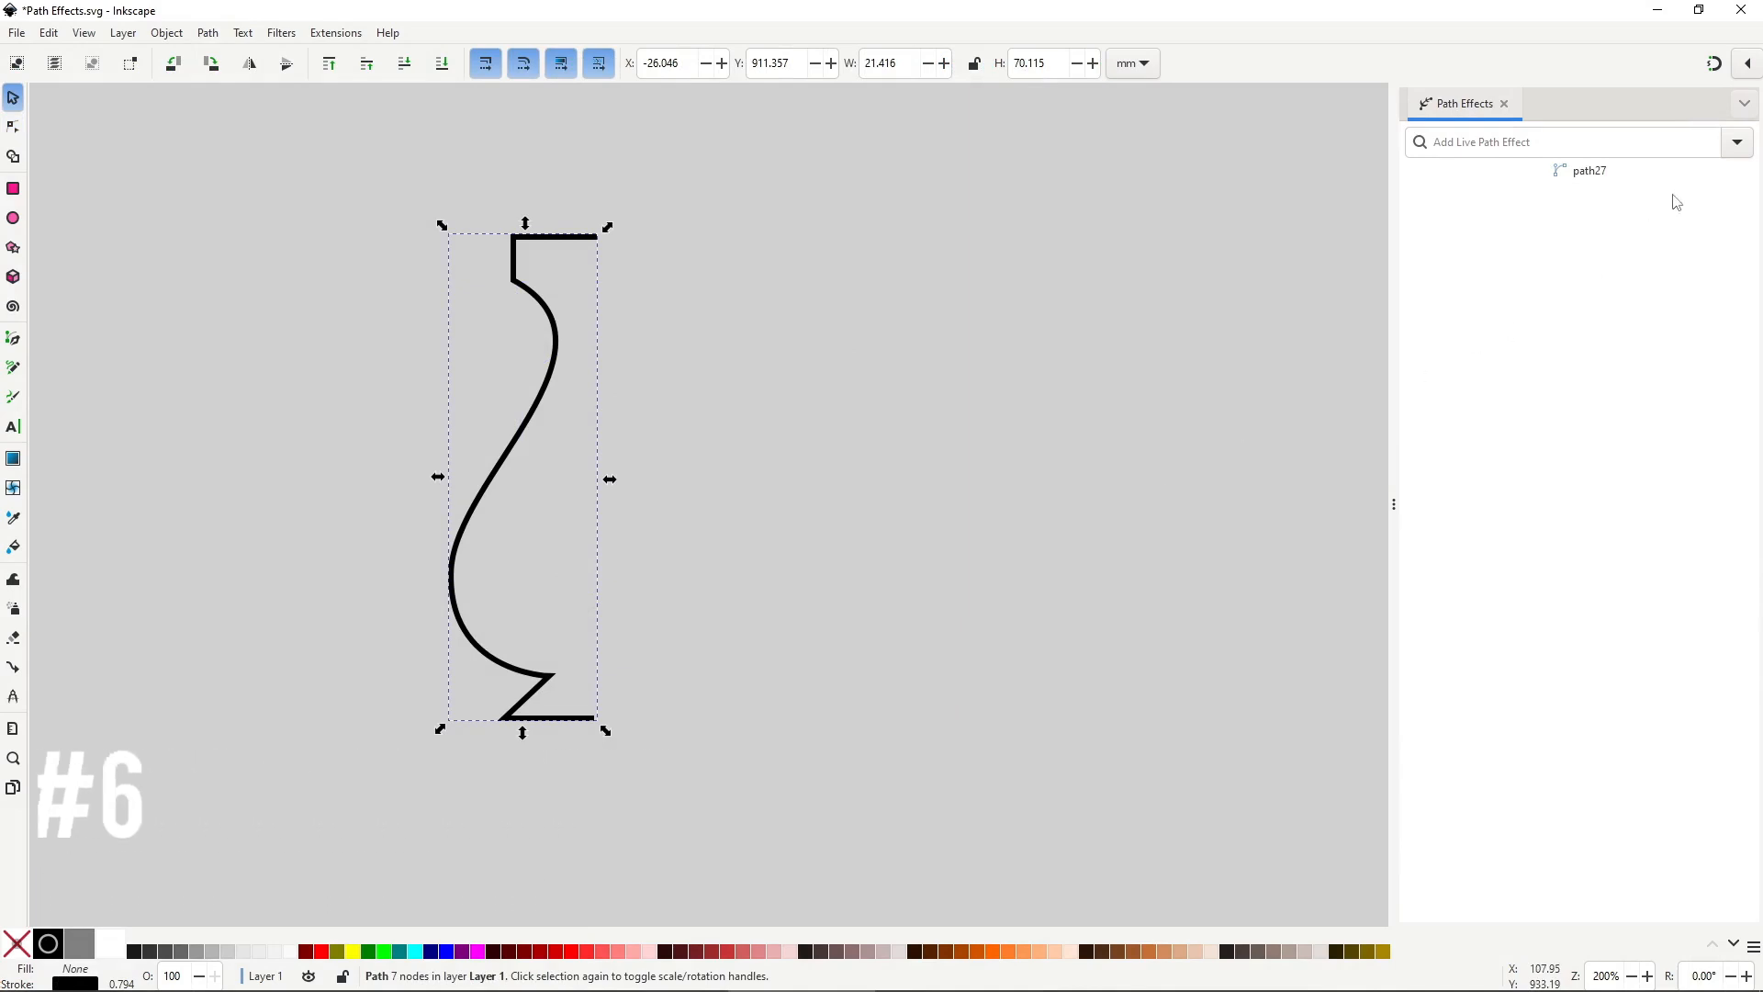
# Apply Mirror symmetry to the half-vase and position the mirror line.
pyautogui.click(1734, 144)
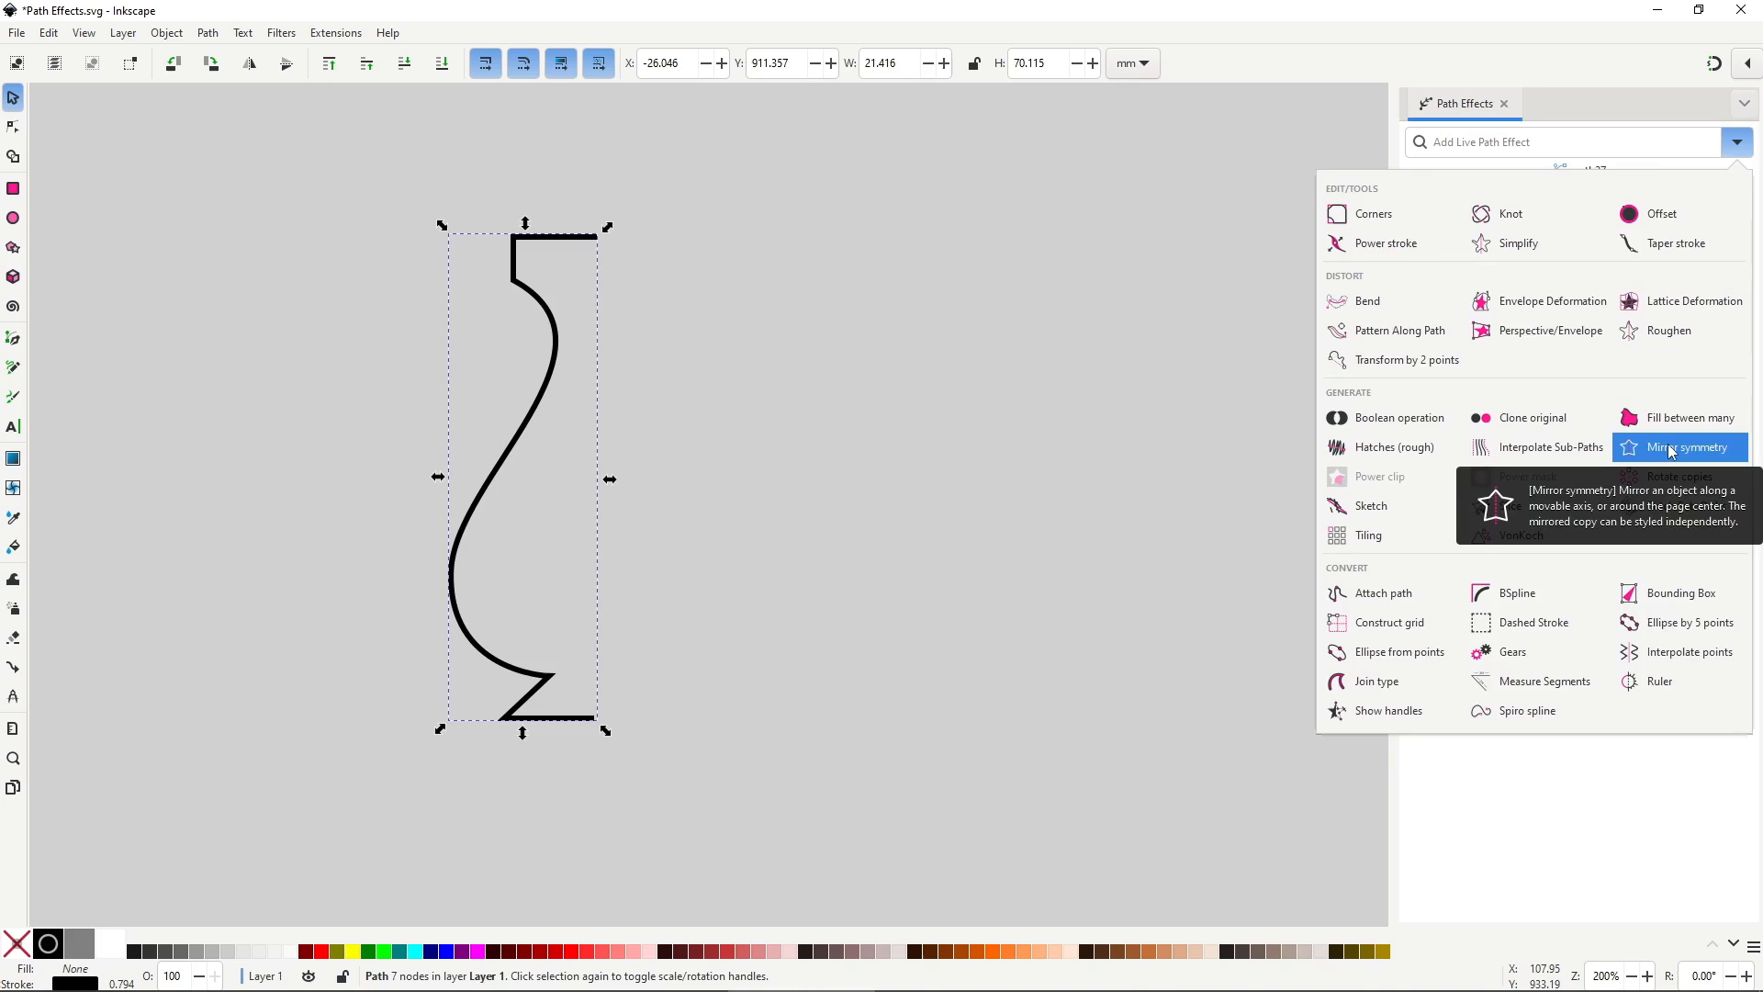
pyautogui.click(1566, 438)
pyautogui.press('n')
pyautogui.moveTo(625, 475); pyautogui.dragTo(589, 476)
pyautogui.moveTo(591, 717); pyautogui.dragTo(592, 565)
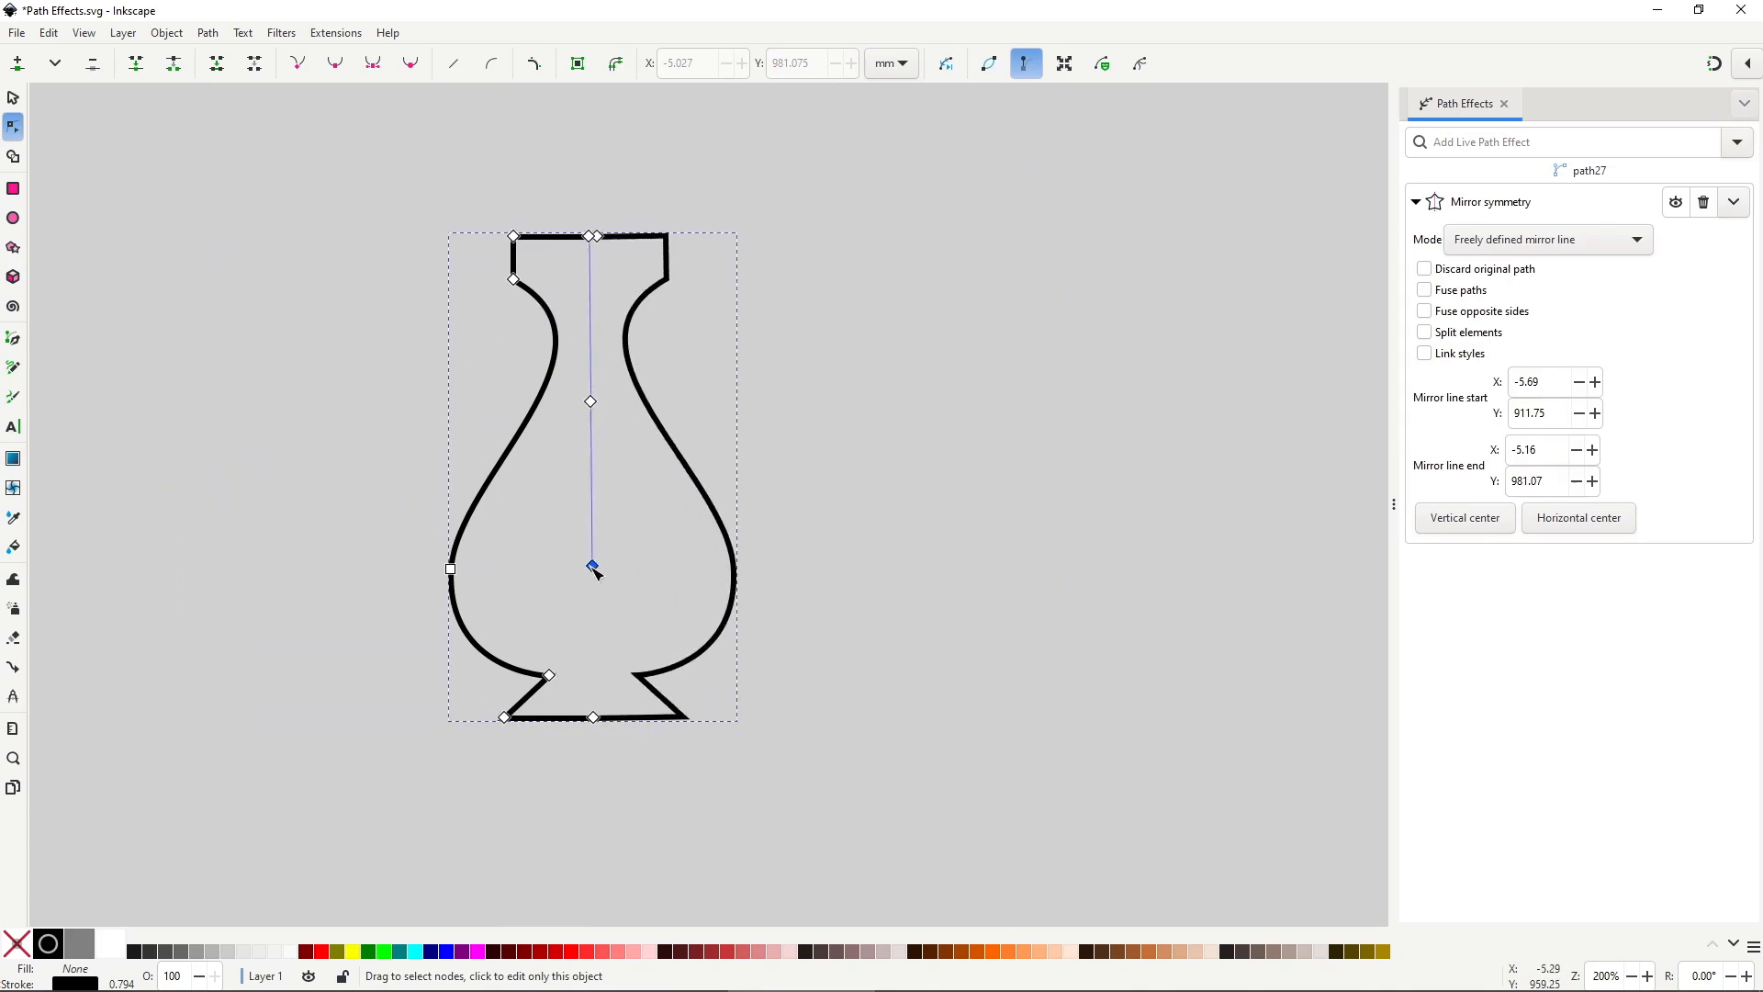
pyautogui.moveTo(590, 400); pyautogui.dragTo(585, 400)
# Reshape the vase's bulge and neck, tick Fuse paths, and straighten the mirror line.
pyautogui.moveTo(454, 571)
pyautogui.mouseDown()
pyautogui.moveTo(422, 585)
pyautogui.moveTo(355, 428)
pyautogui.moveTo(425, 565)
pyautogui.mouseUp()
pyautogui.moveTo(513, 278)
pyautogui.mouseDown()
pyautogui.moveTo(511, 382)
pyautogui.moveTo(510, 265)
pyautogui.mouseUp()
pyautogui.moveTo(586, 564); pyautogui.dragTo(623, 553)
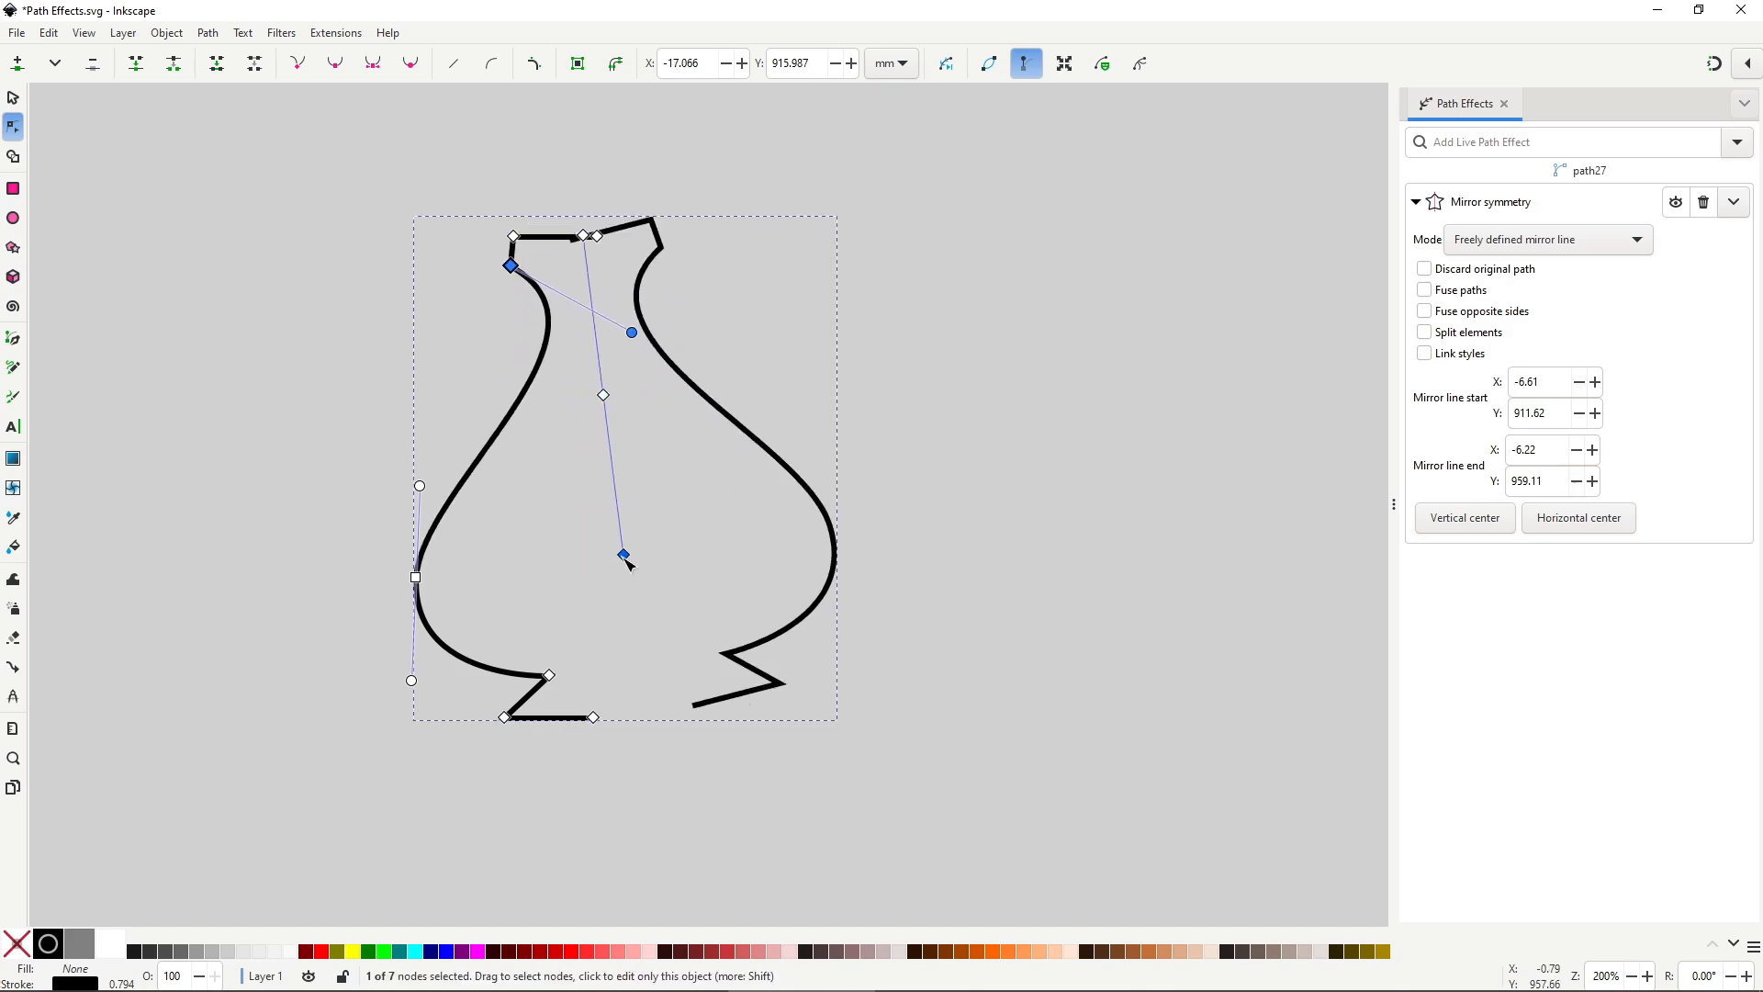
pyautogui.moveTo(603, 394)
pyautogui.mouseDown()
pyautogui.moveTo(666, 396)
pyautogui.moveTo(585, 417)
pyautogui.mouseUp()
pyautogui.click(1424, 290)
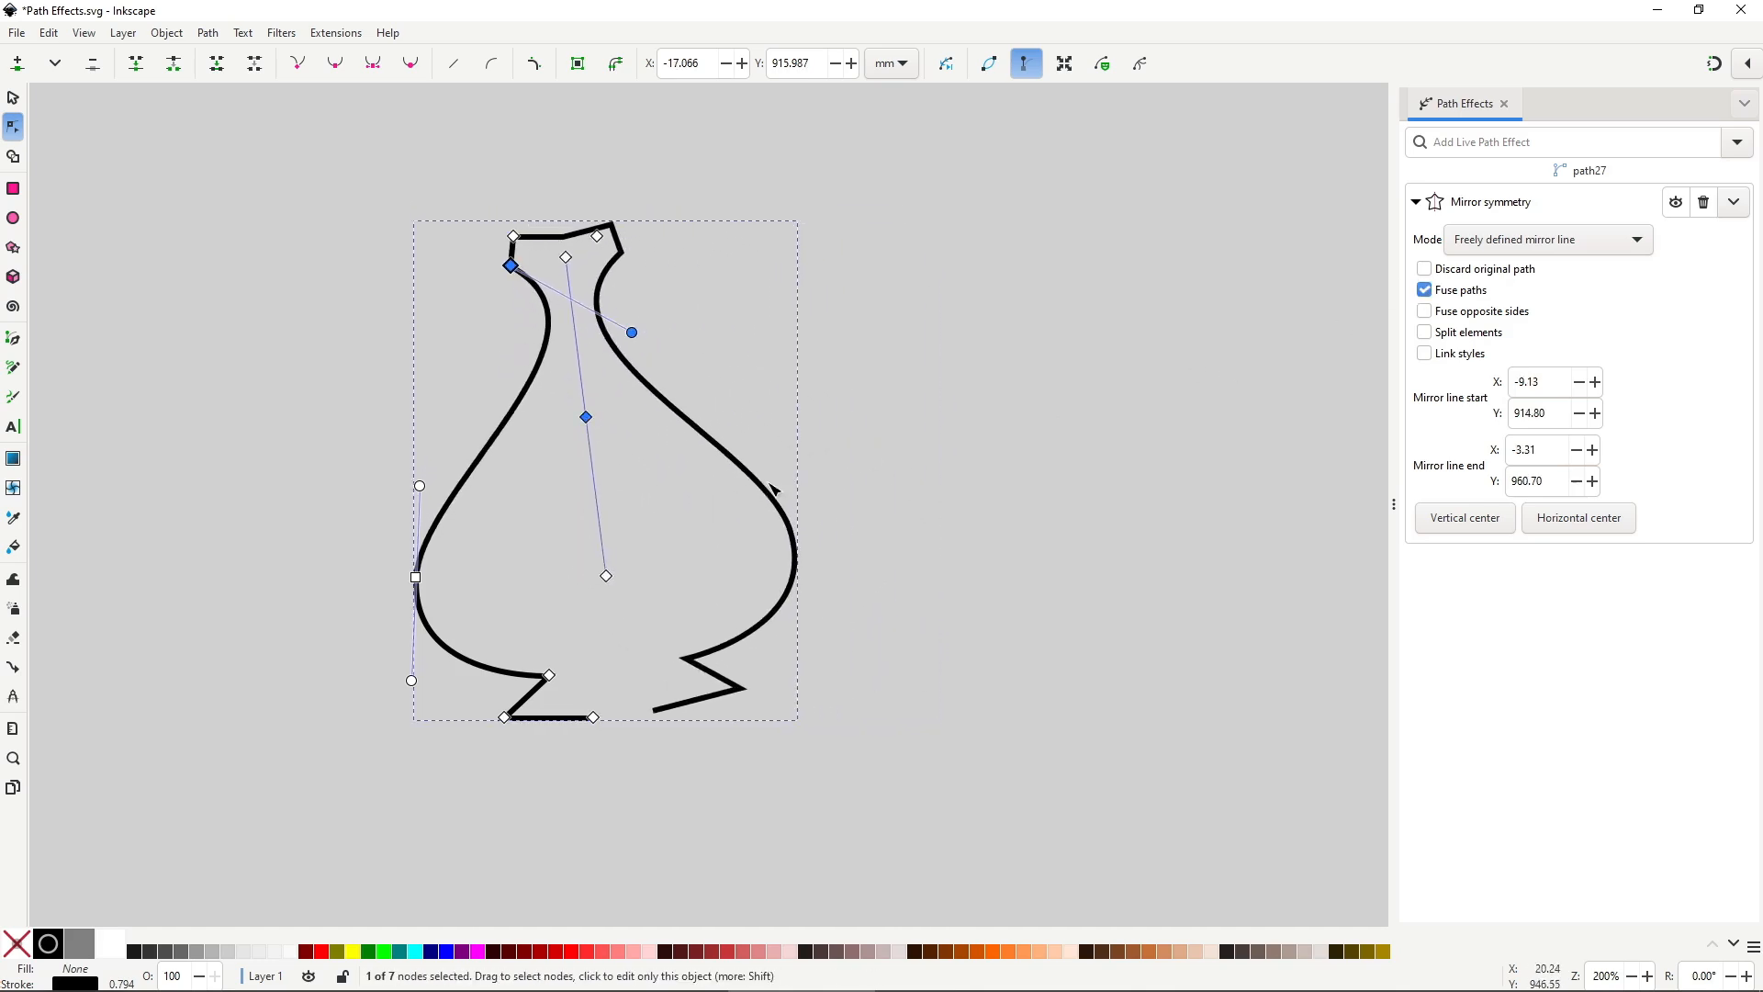
pyautogui.moveTo(606, 576); pyautogui.dragTo(567, 589)
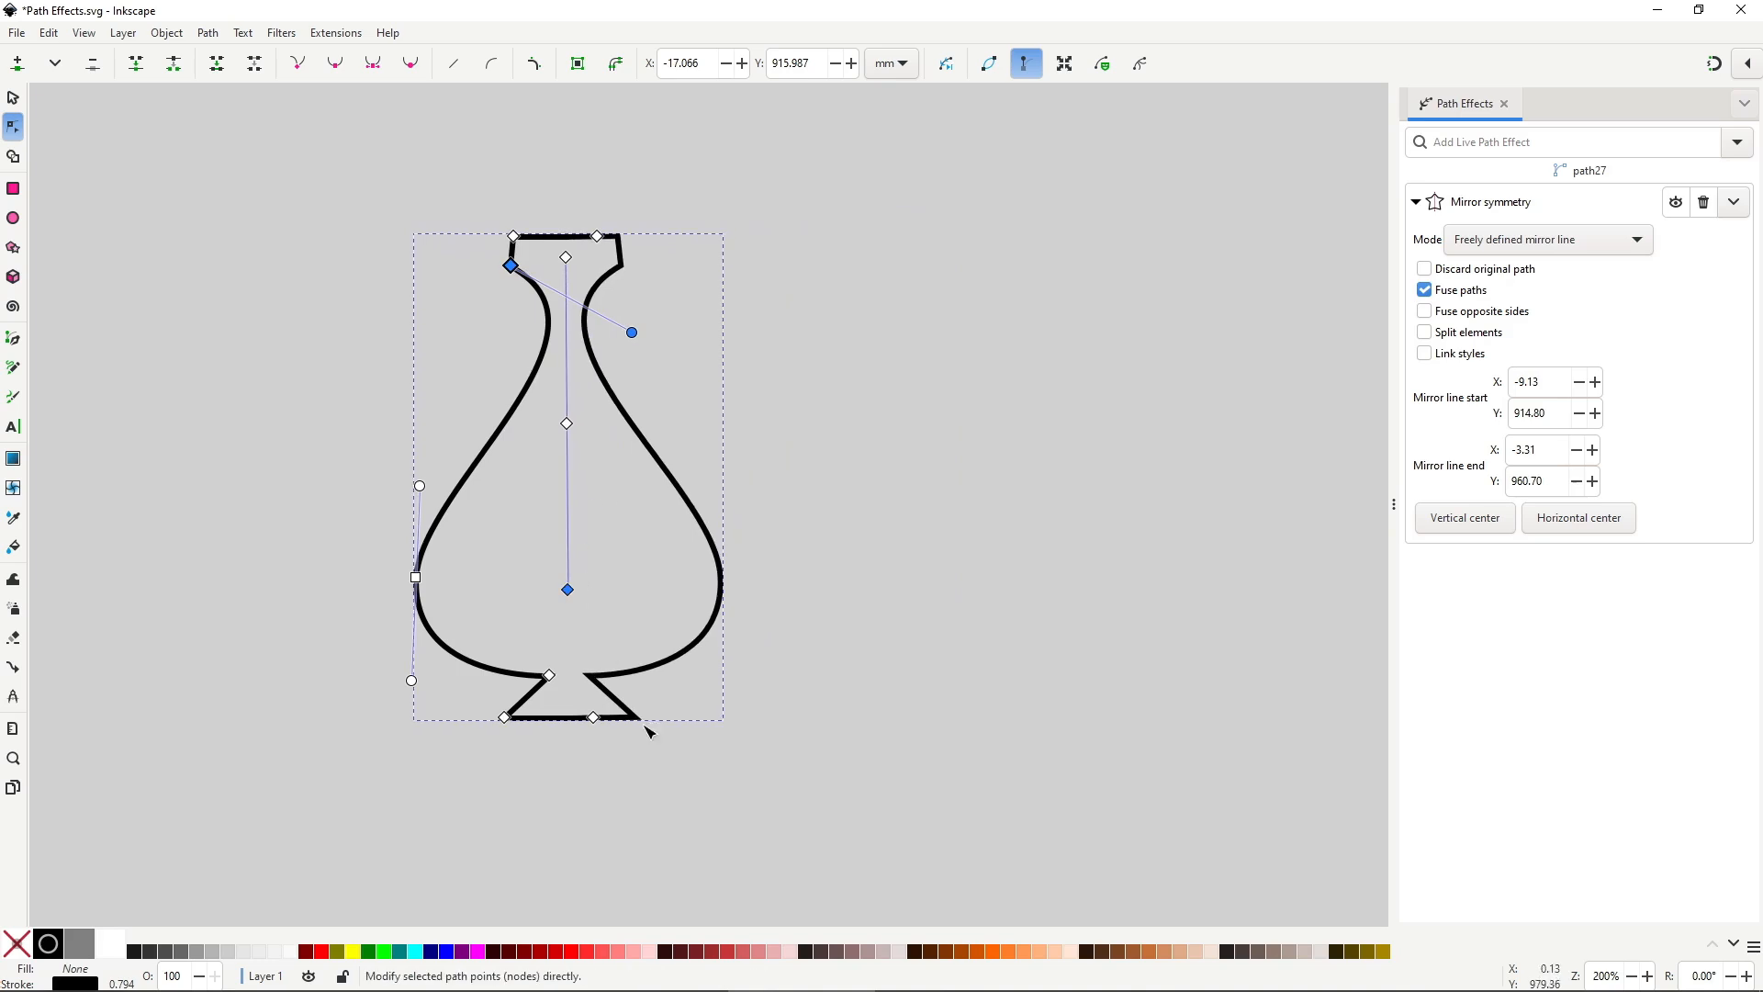
pyautogui.press('s')
pyautogui.click(768, 740)
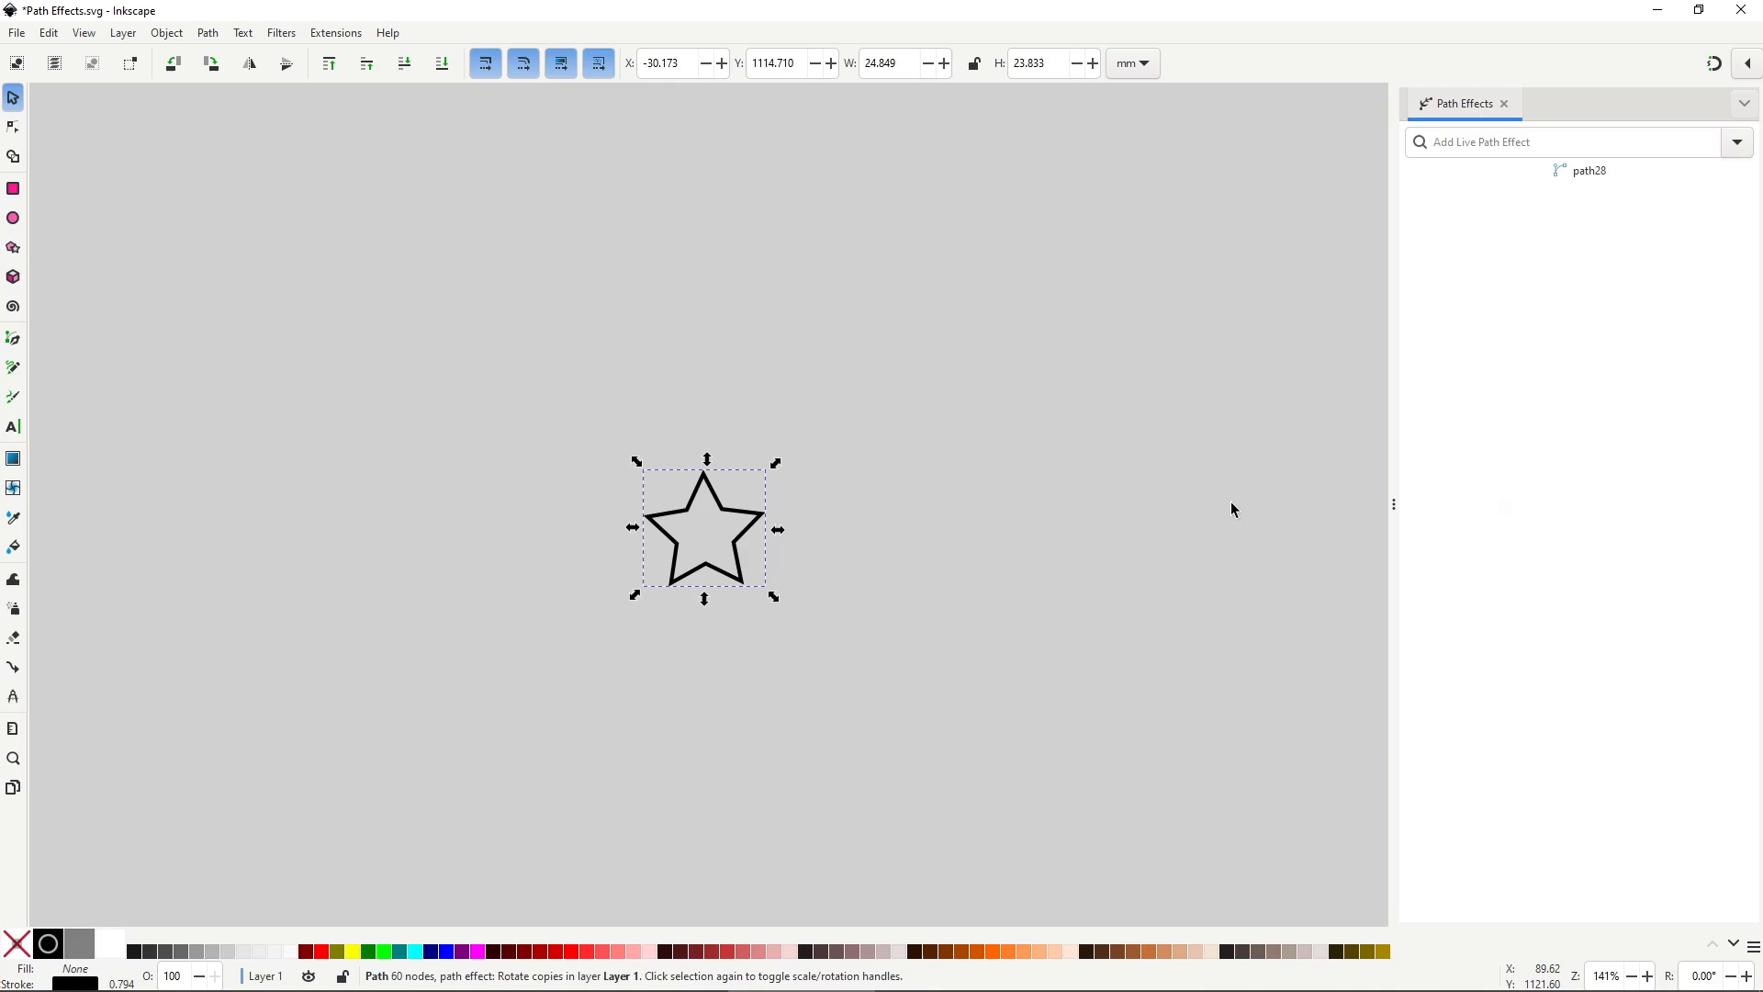
# Apply Rotate copies to the star and drag its rotation centre left to spread the copies.
pyautogui.click(1737, 142)
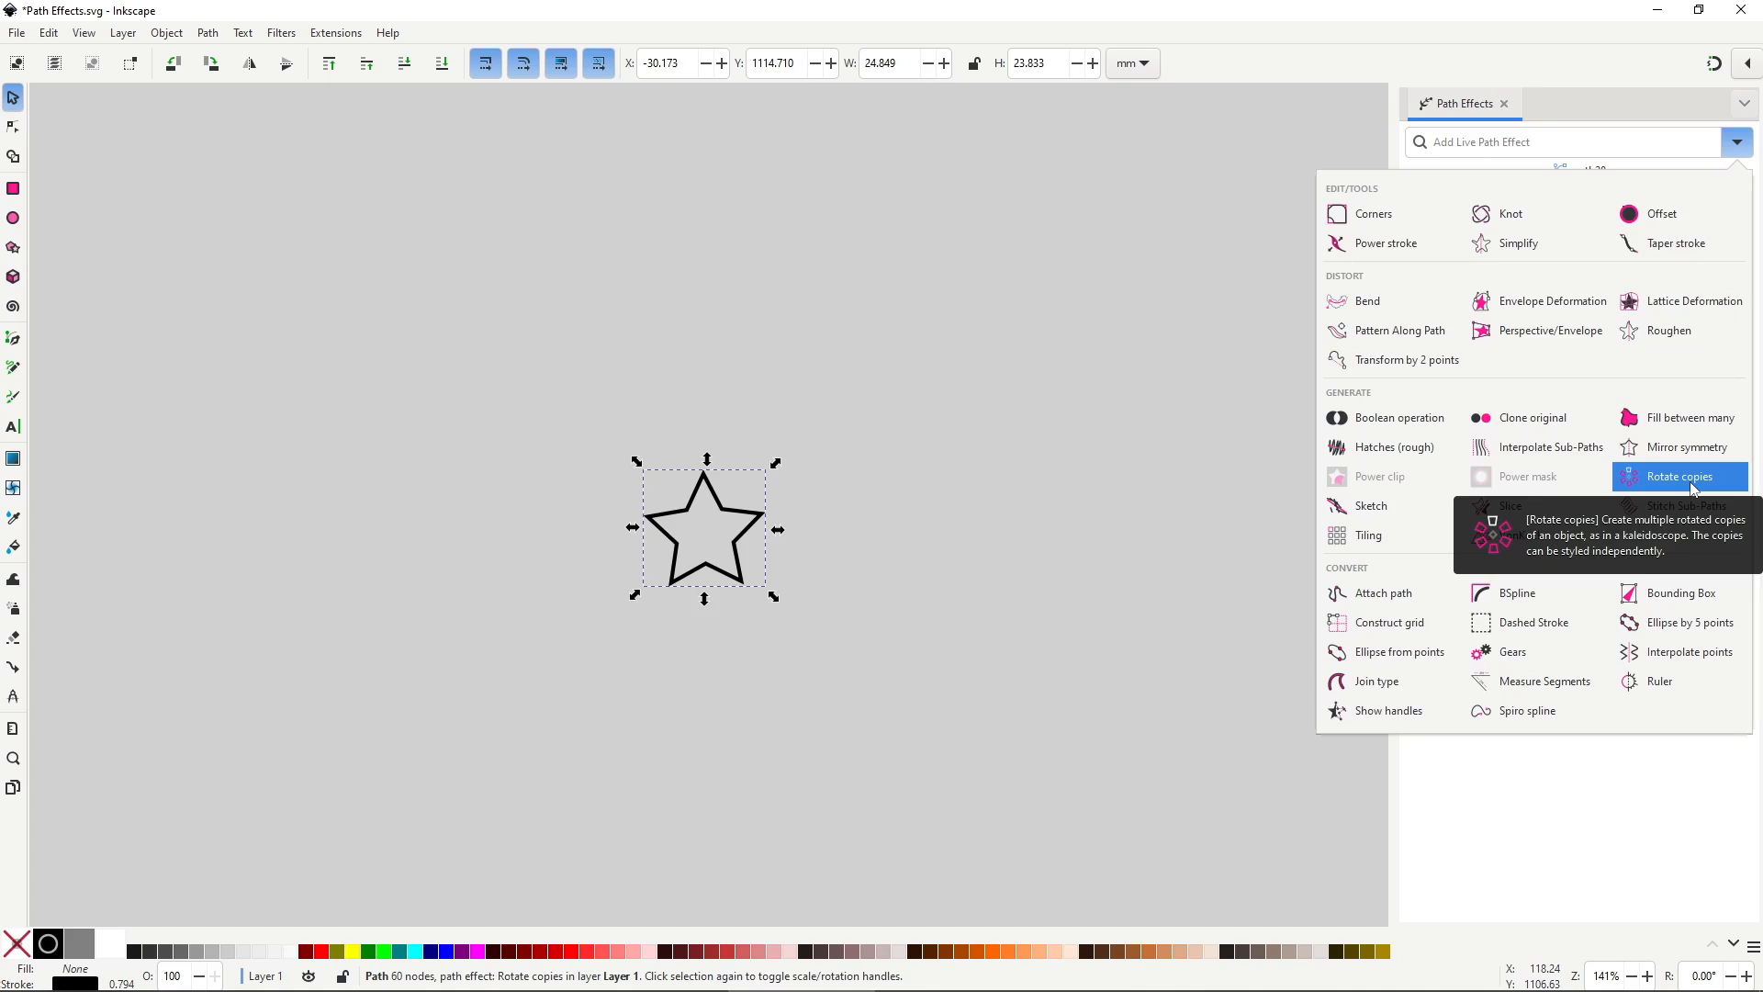
pyautogui.click(1625, 393)
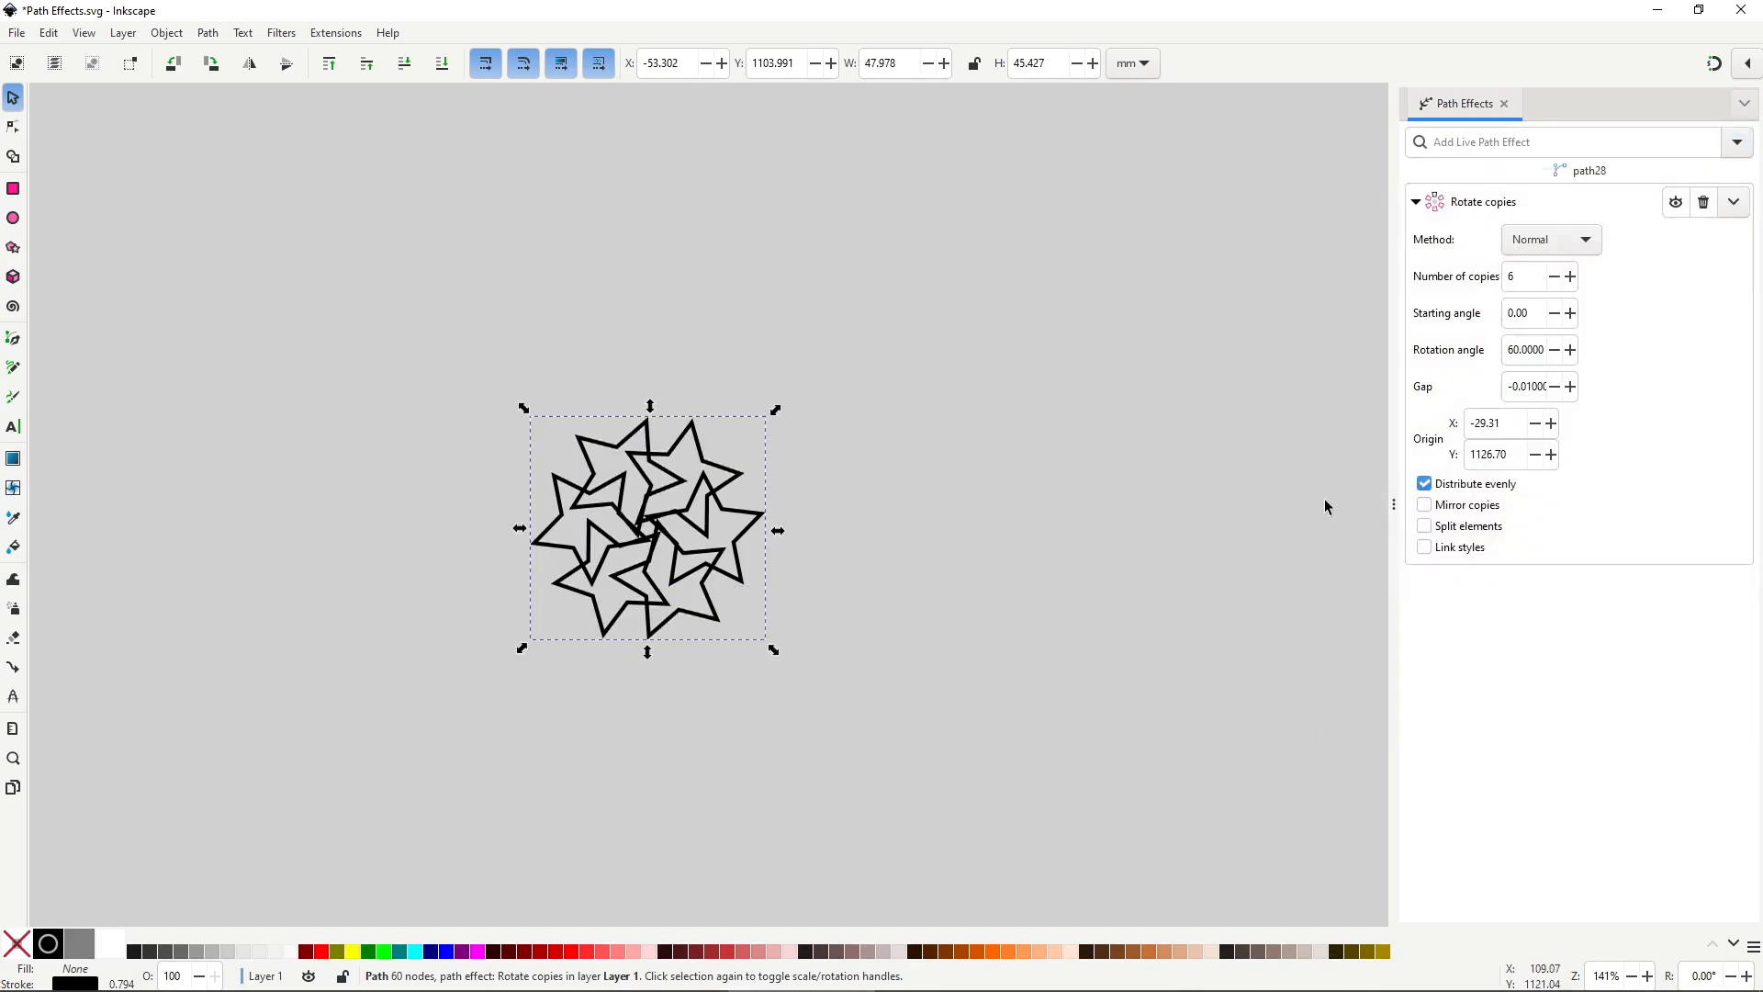
pyautogui.press('n')
pyautogui.moveTo(646, 522); pyautogui.dragTo(511, 505)
pyautogui.click(762, 513)
pyautogui.moveTo(762, 513); pyautogui.dragTo(788, 537)
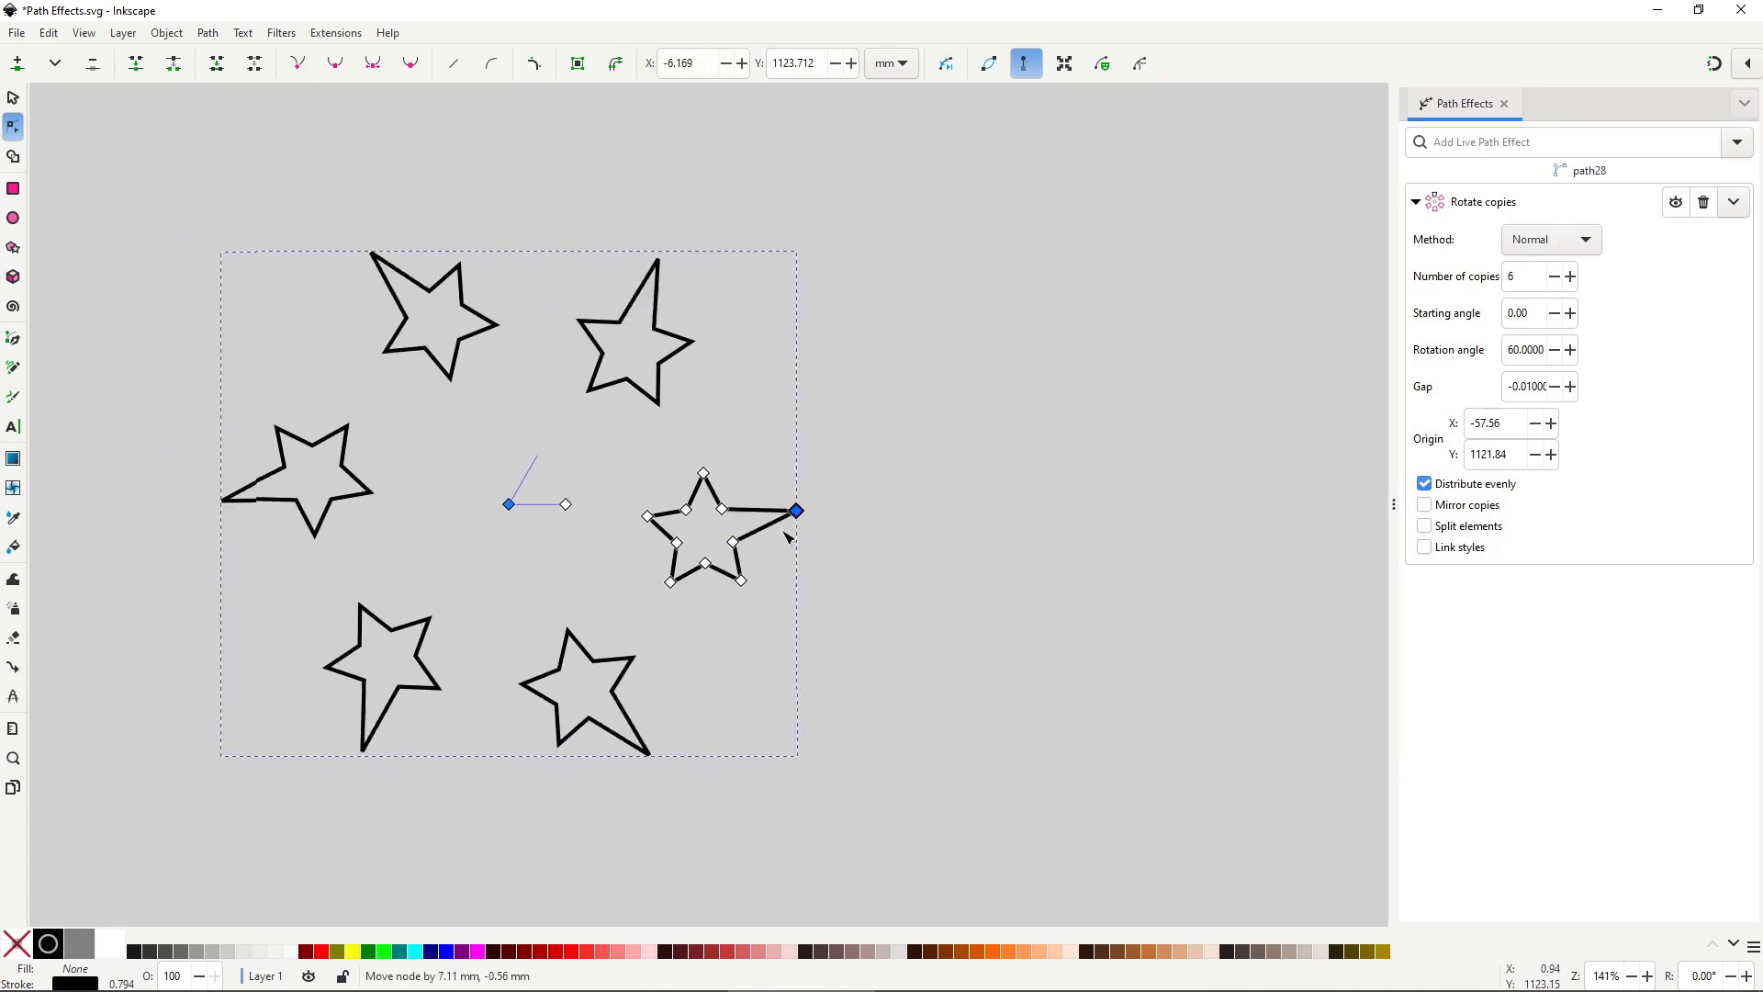
pyautogui.press('Escape')
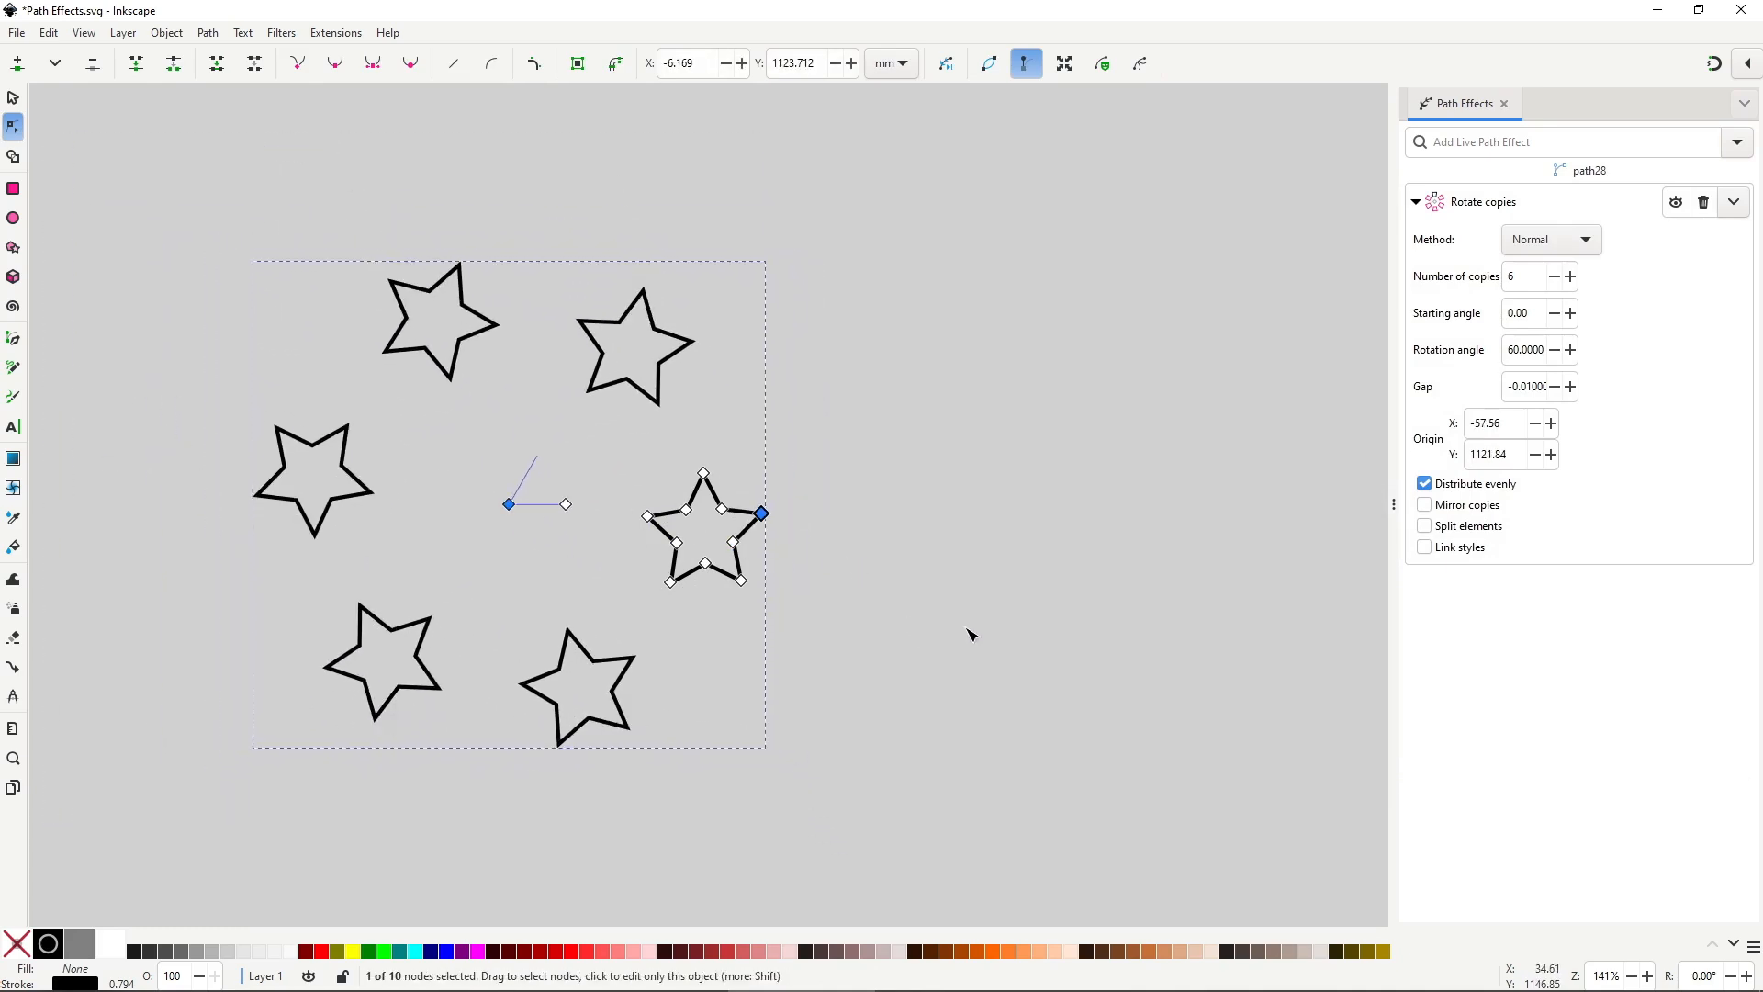
# Step the Number of copies up and down to tune how many stars form the ring.
pyautogui.click(1570, 276)
pyautogui.click(1570, 276)
pyautogui.click(1570, 276)
pyautogui.click(1554, 277)
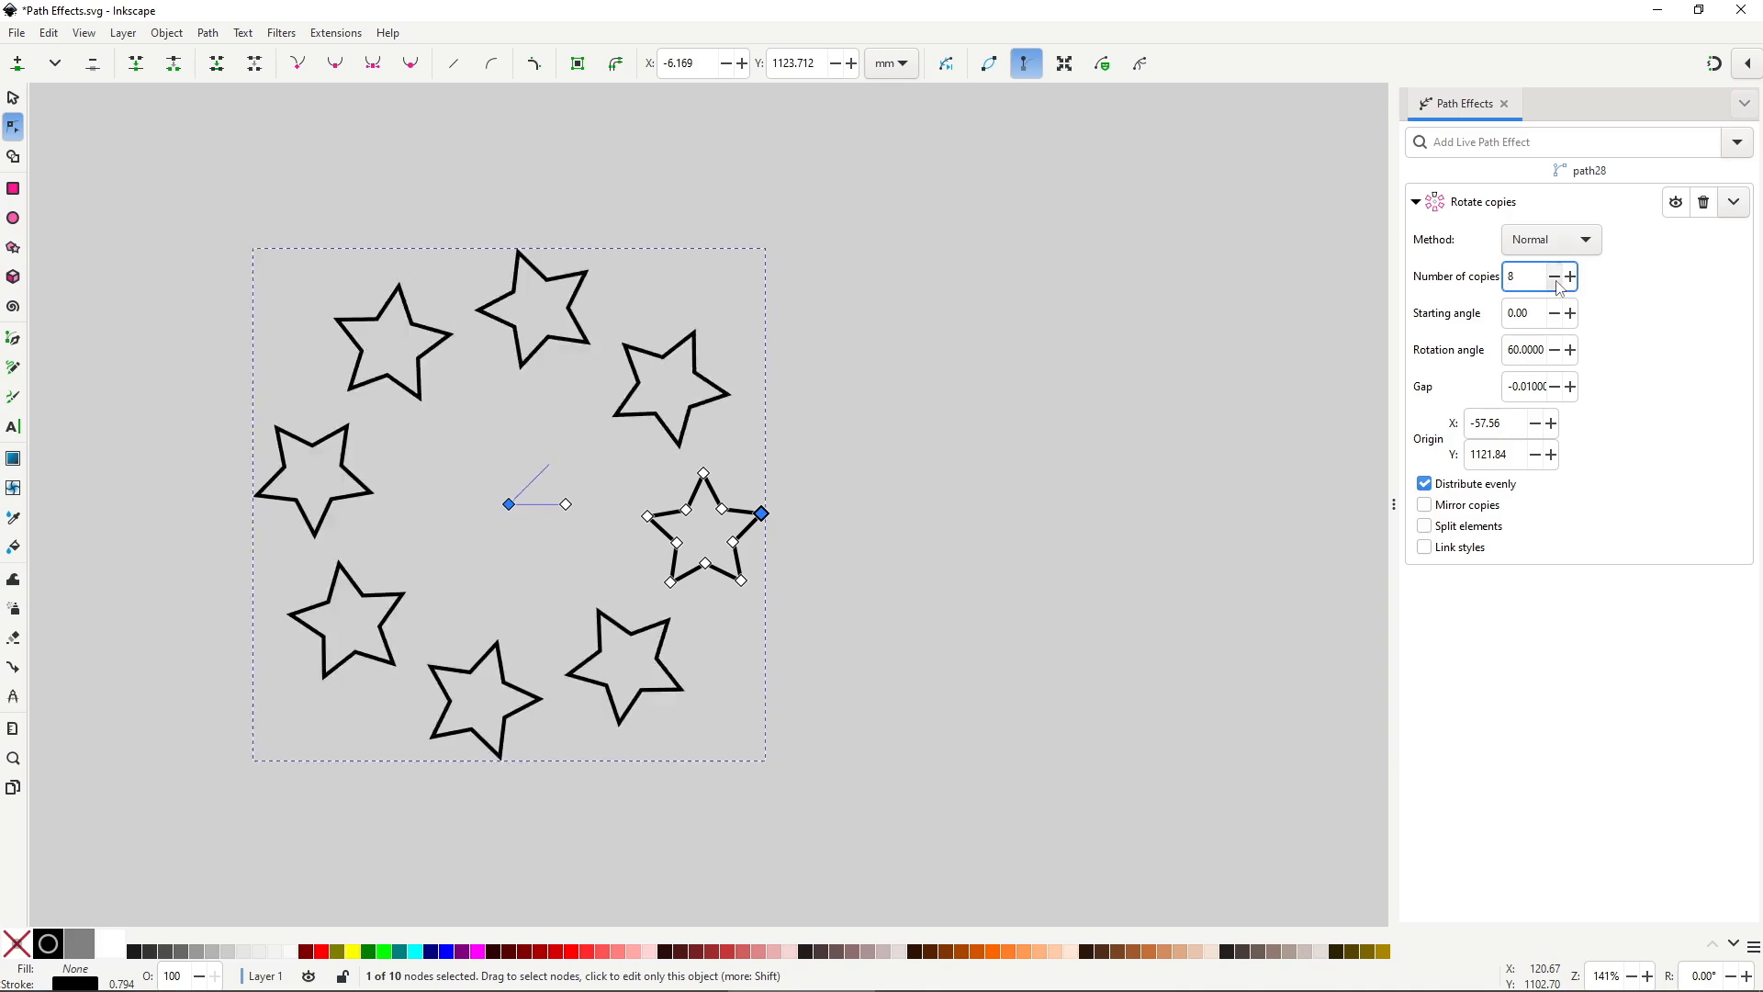
pyautogui.click(1557, 284)
pyautogui.click(1558, 284)
pyautogui.click(1557, 283)
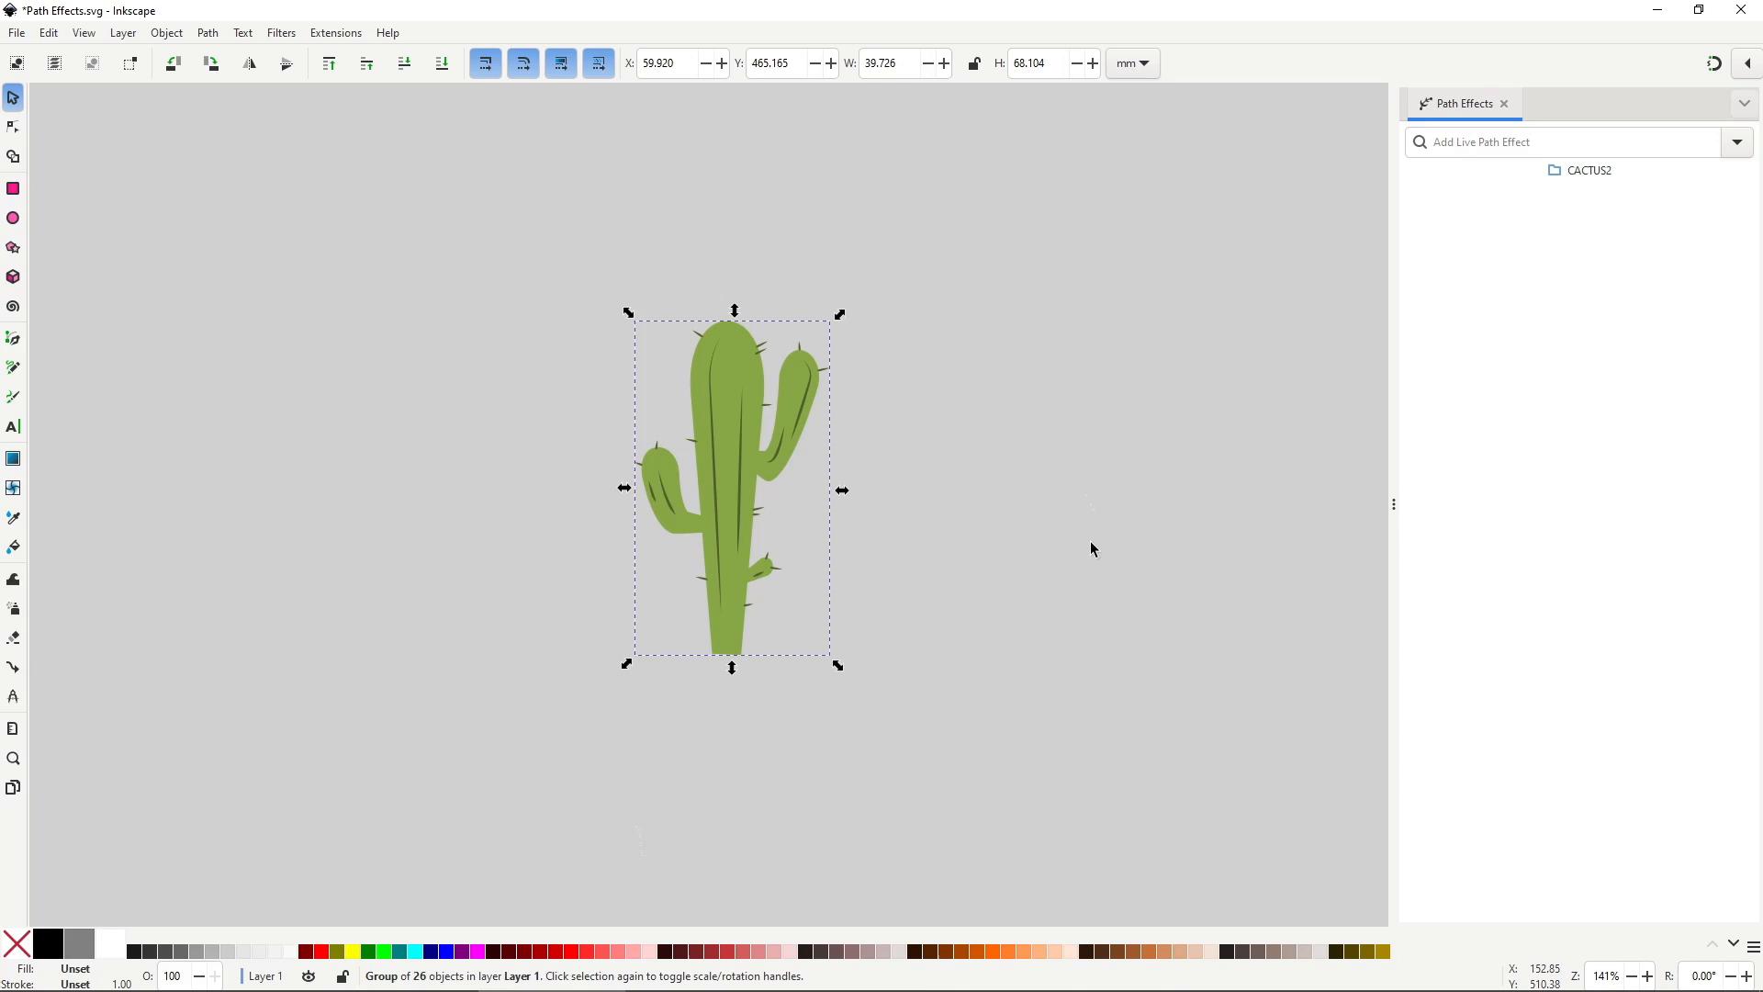
# Apply Lattice Deformation to the cactus and drag the top and bottom knots to reshape them.
pyautogui.click(1736, 143)
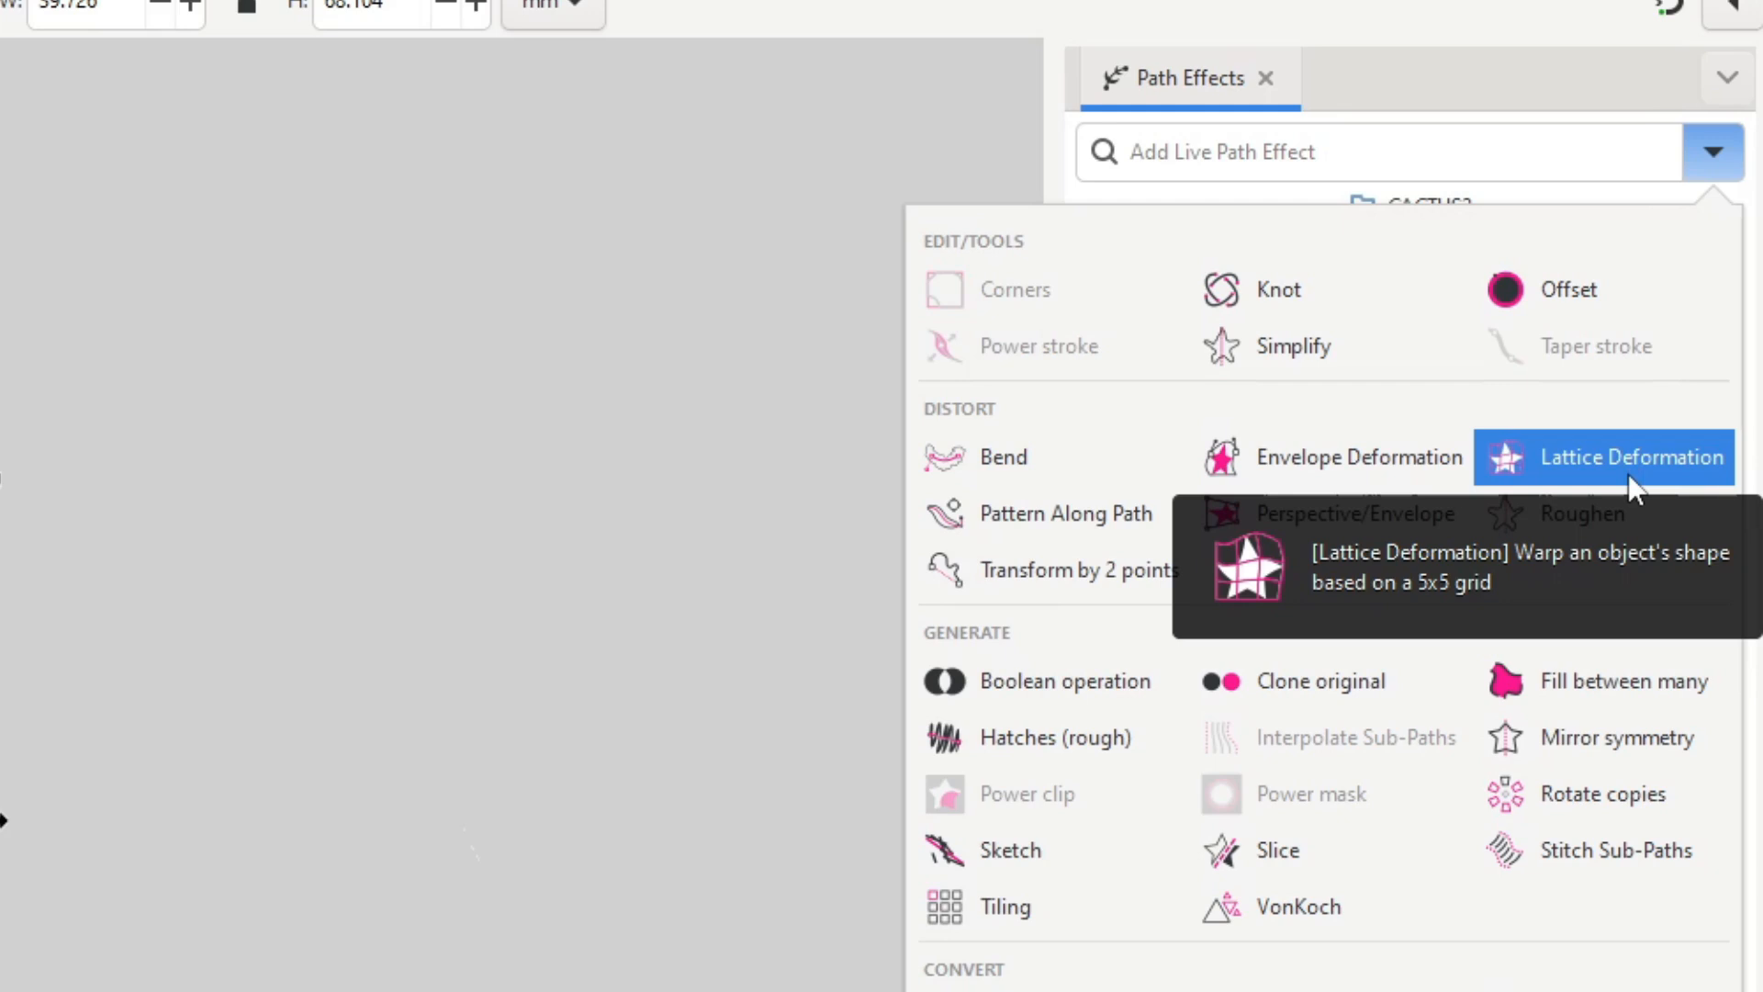
pyautogui.click(1628, 474)
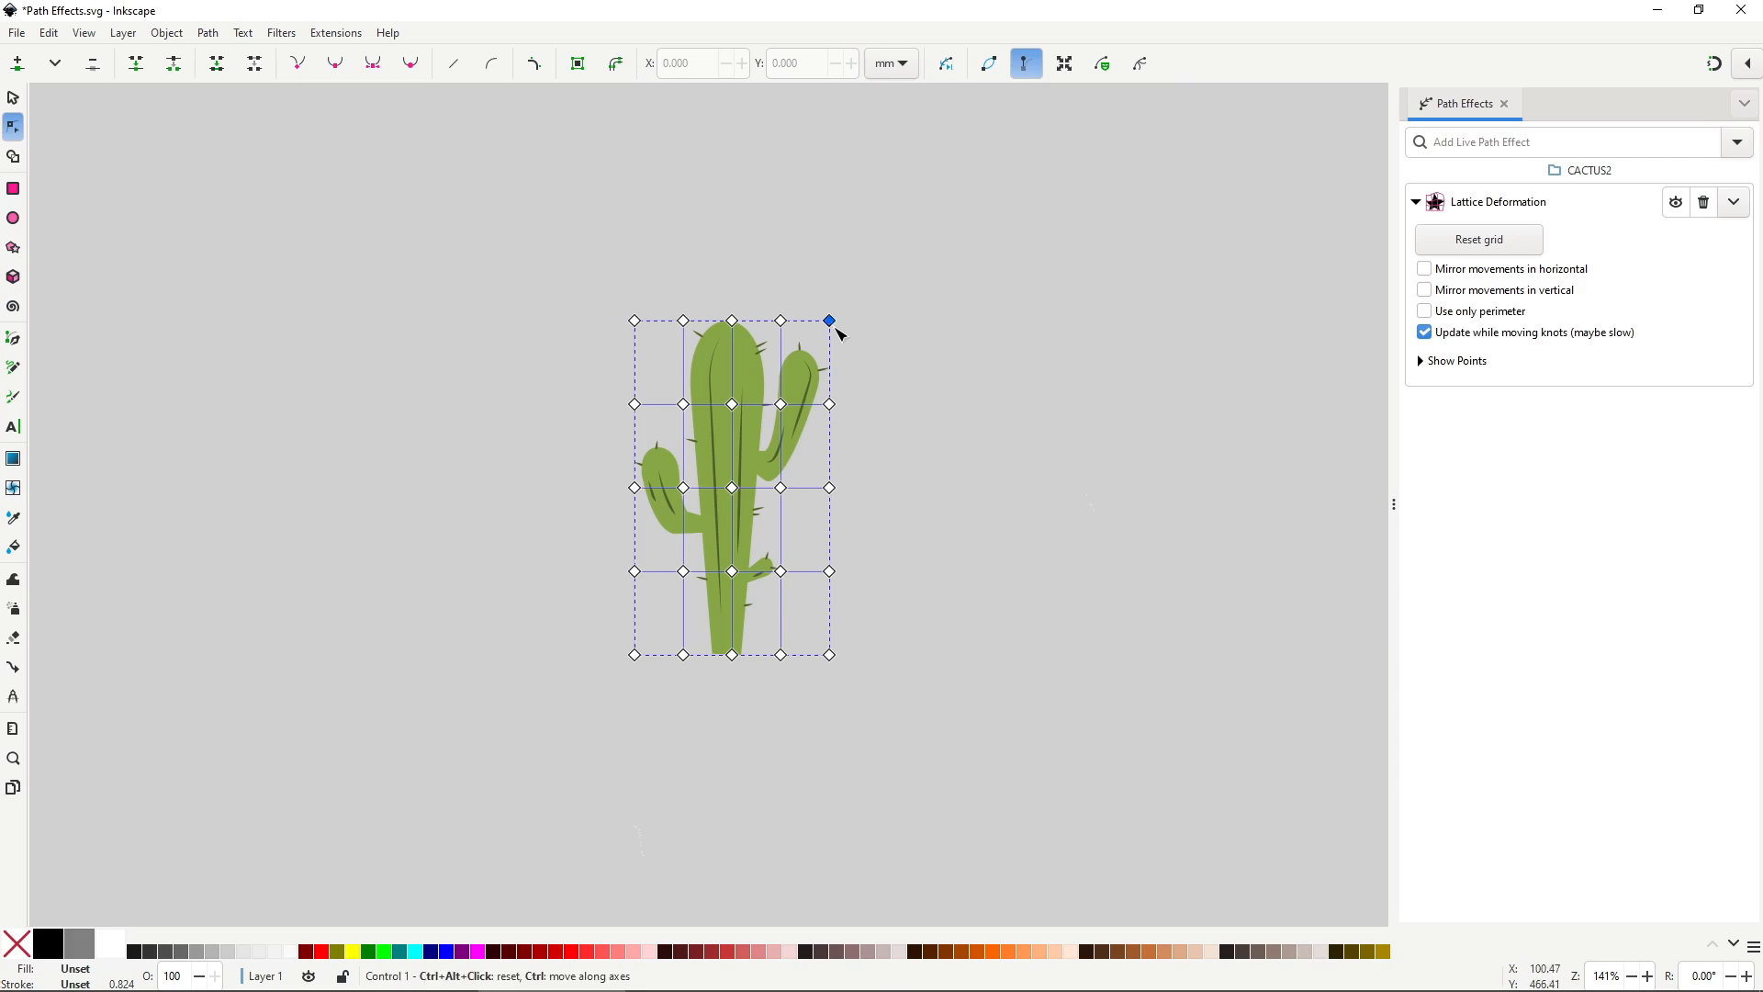
pyautogui.moveTo(835, 328); pyautogui.dragTo(880, 290)
pyautogui.moveTo(642, 326)
pyautogui.mouseDown()
pyautogui.moveTo(602, 294)
pyautogui.moveTo(664, 334)
pyautogui.mouseUp()
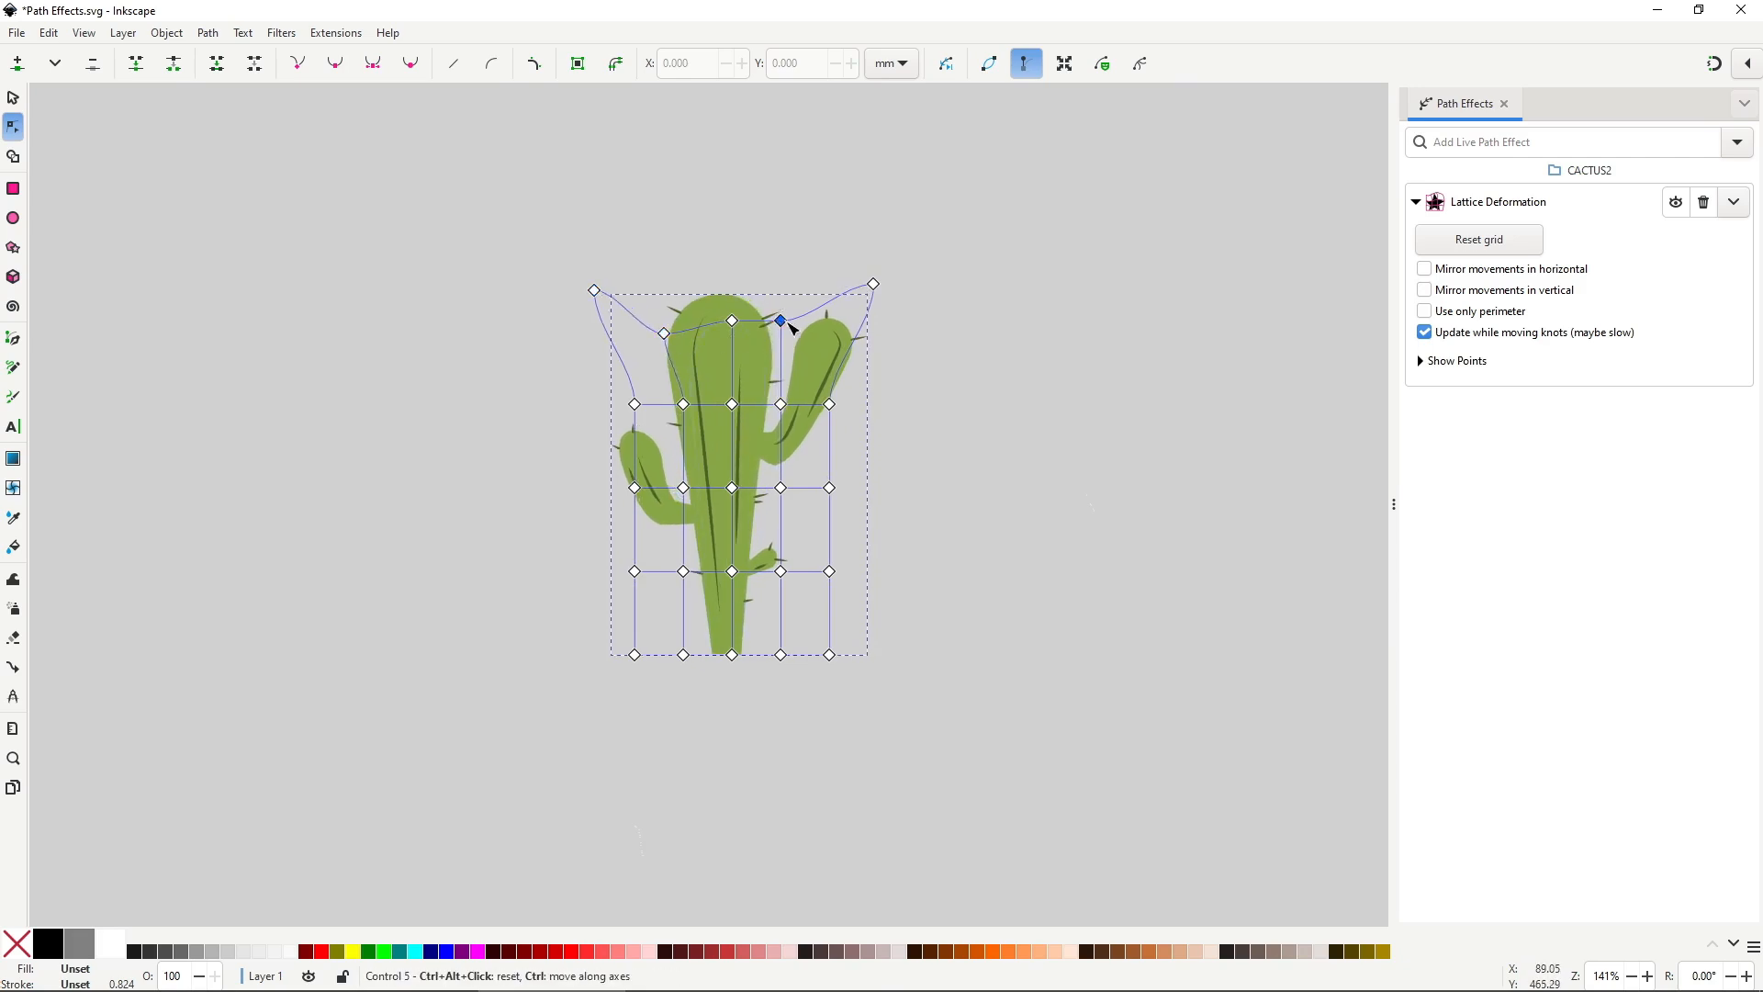
pyautogui.moveTo(792, 328); pyautogui.dragTo(815, 330)
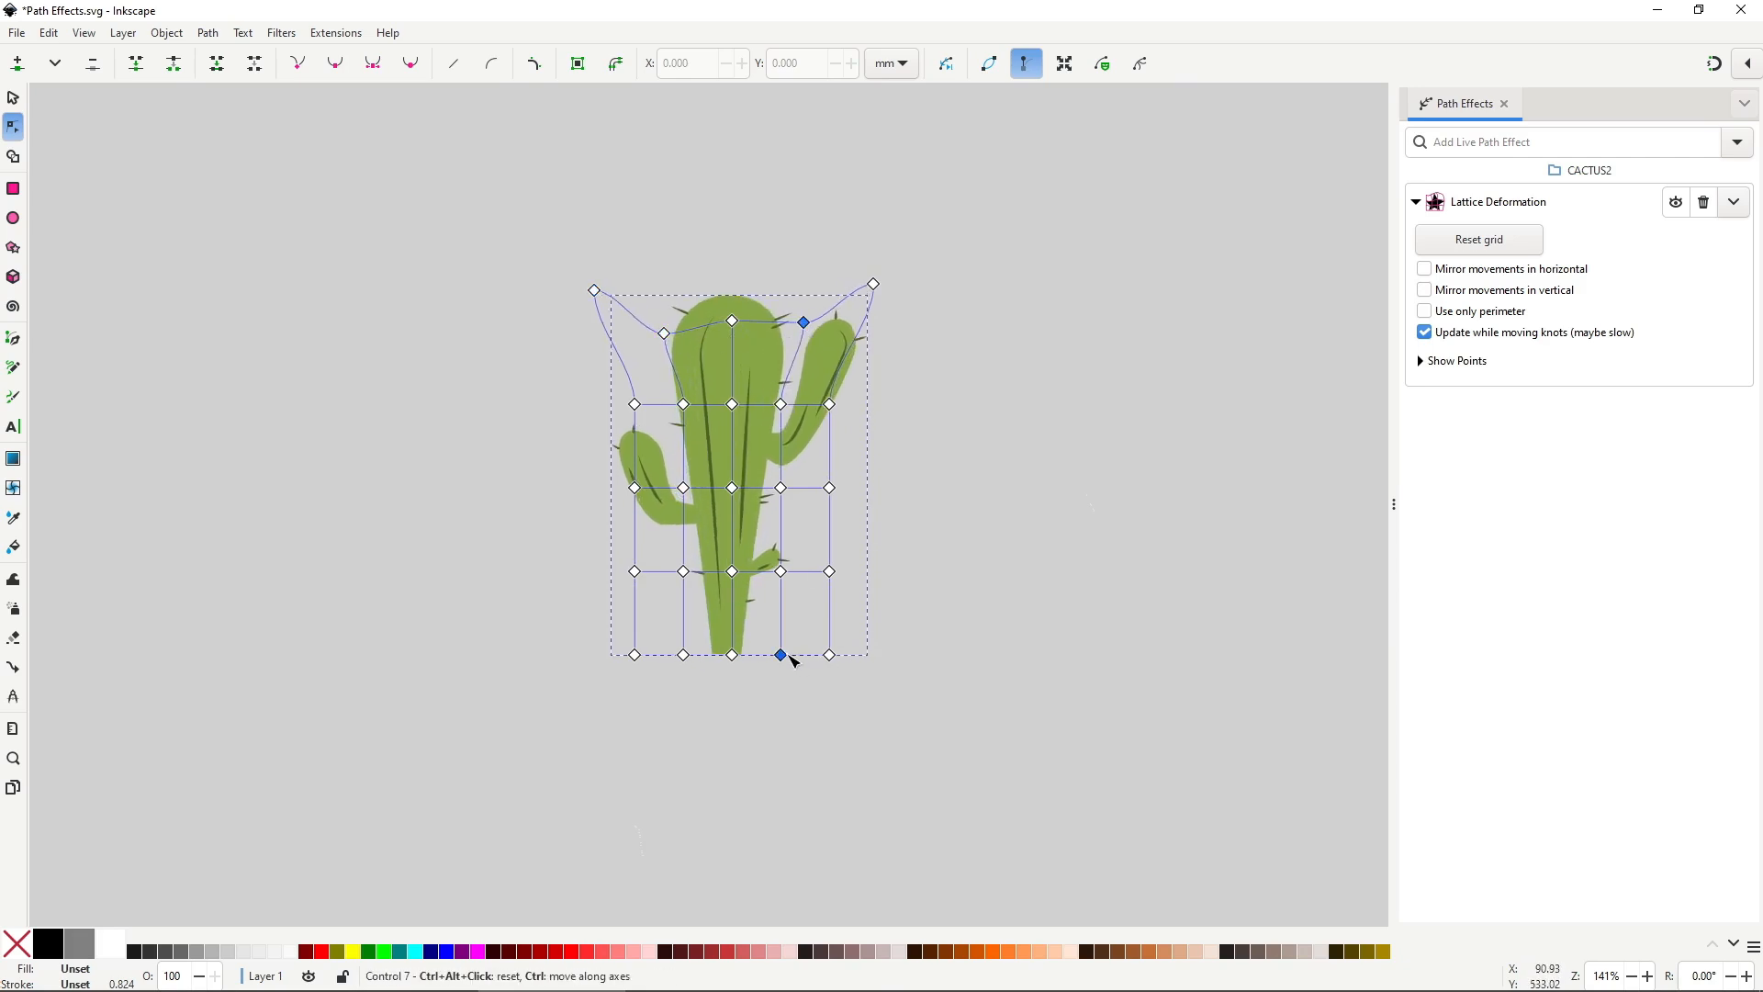
pyautogui.moveTo(792, 660)
pyautogui.mouseDown()
pyautogui.moveTo(681, 678)
pyautogui.moveTo(826, 661)
pyautogui.moveTo(797, 662)
pyautogui.mouseUp()
pyautogui.moveTo(680, 661); pyautogui.dragTo(671, 657)
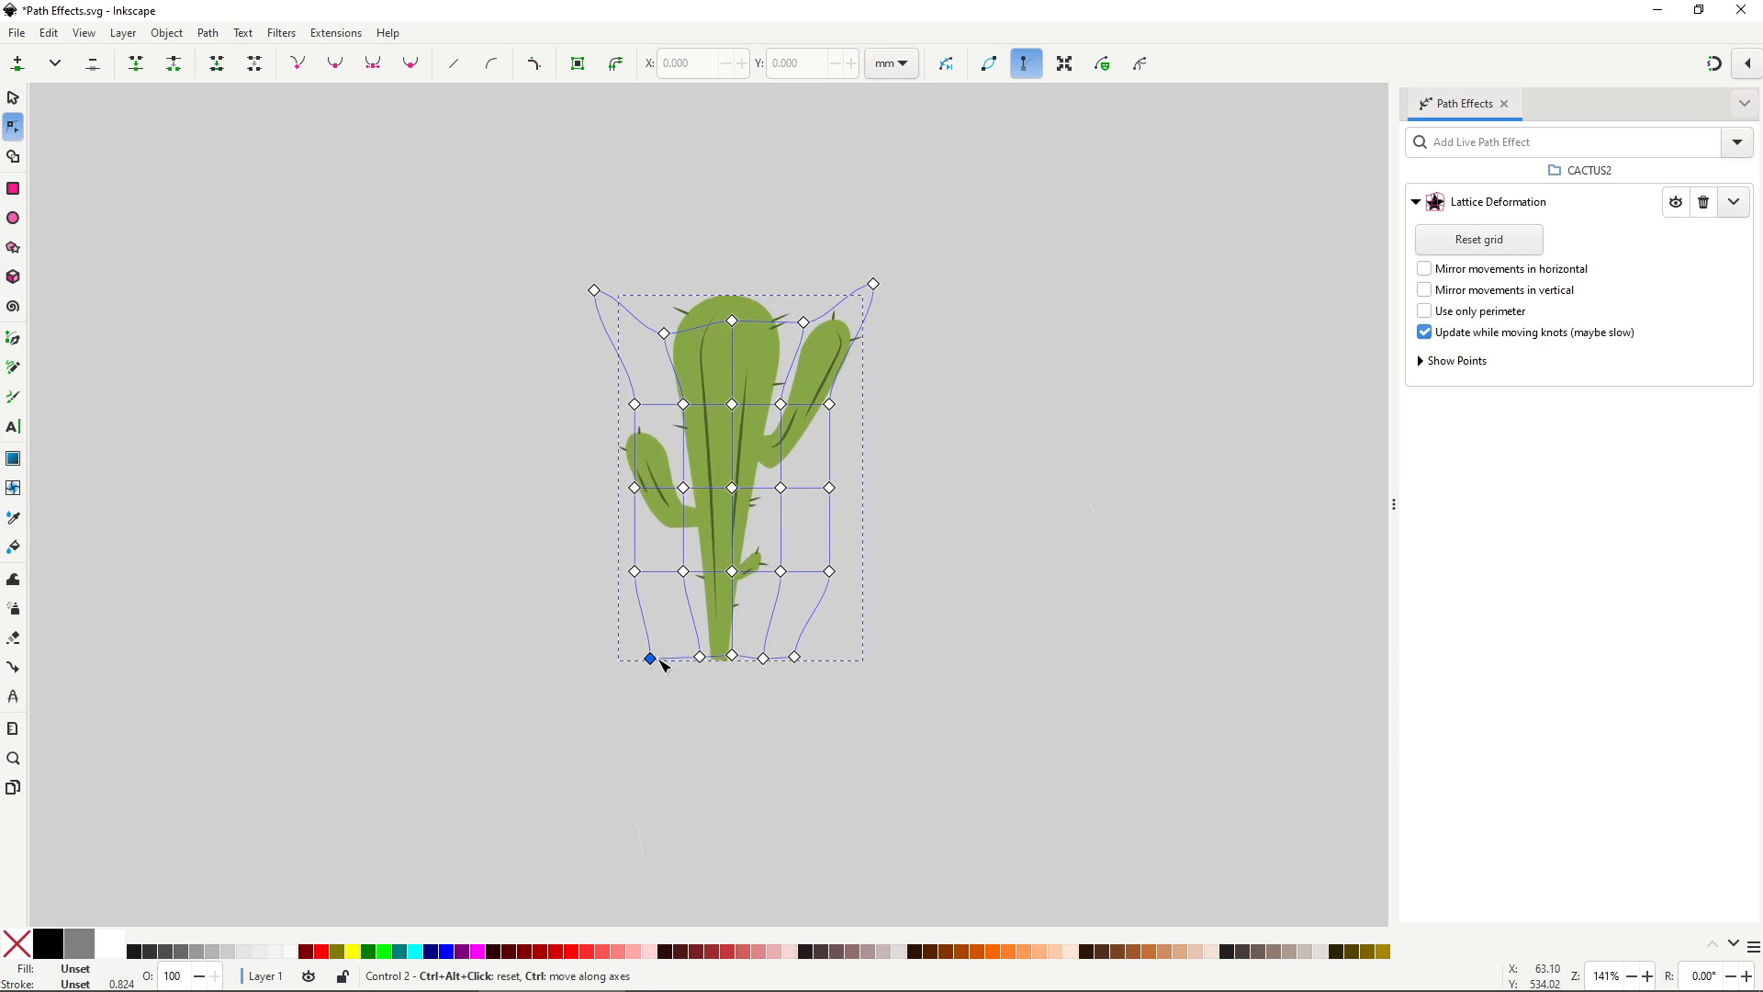
# Drag side and inner lattice knots to bend the cactus arms and base, then deselect.
pyautogui.click(625, 483)
pyautogui.moveTo(625, 483); pyautogui.dragTo(586, 467)
pyautogui.moveTo(627, 574); pyautogui.dragTo(727, 582)
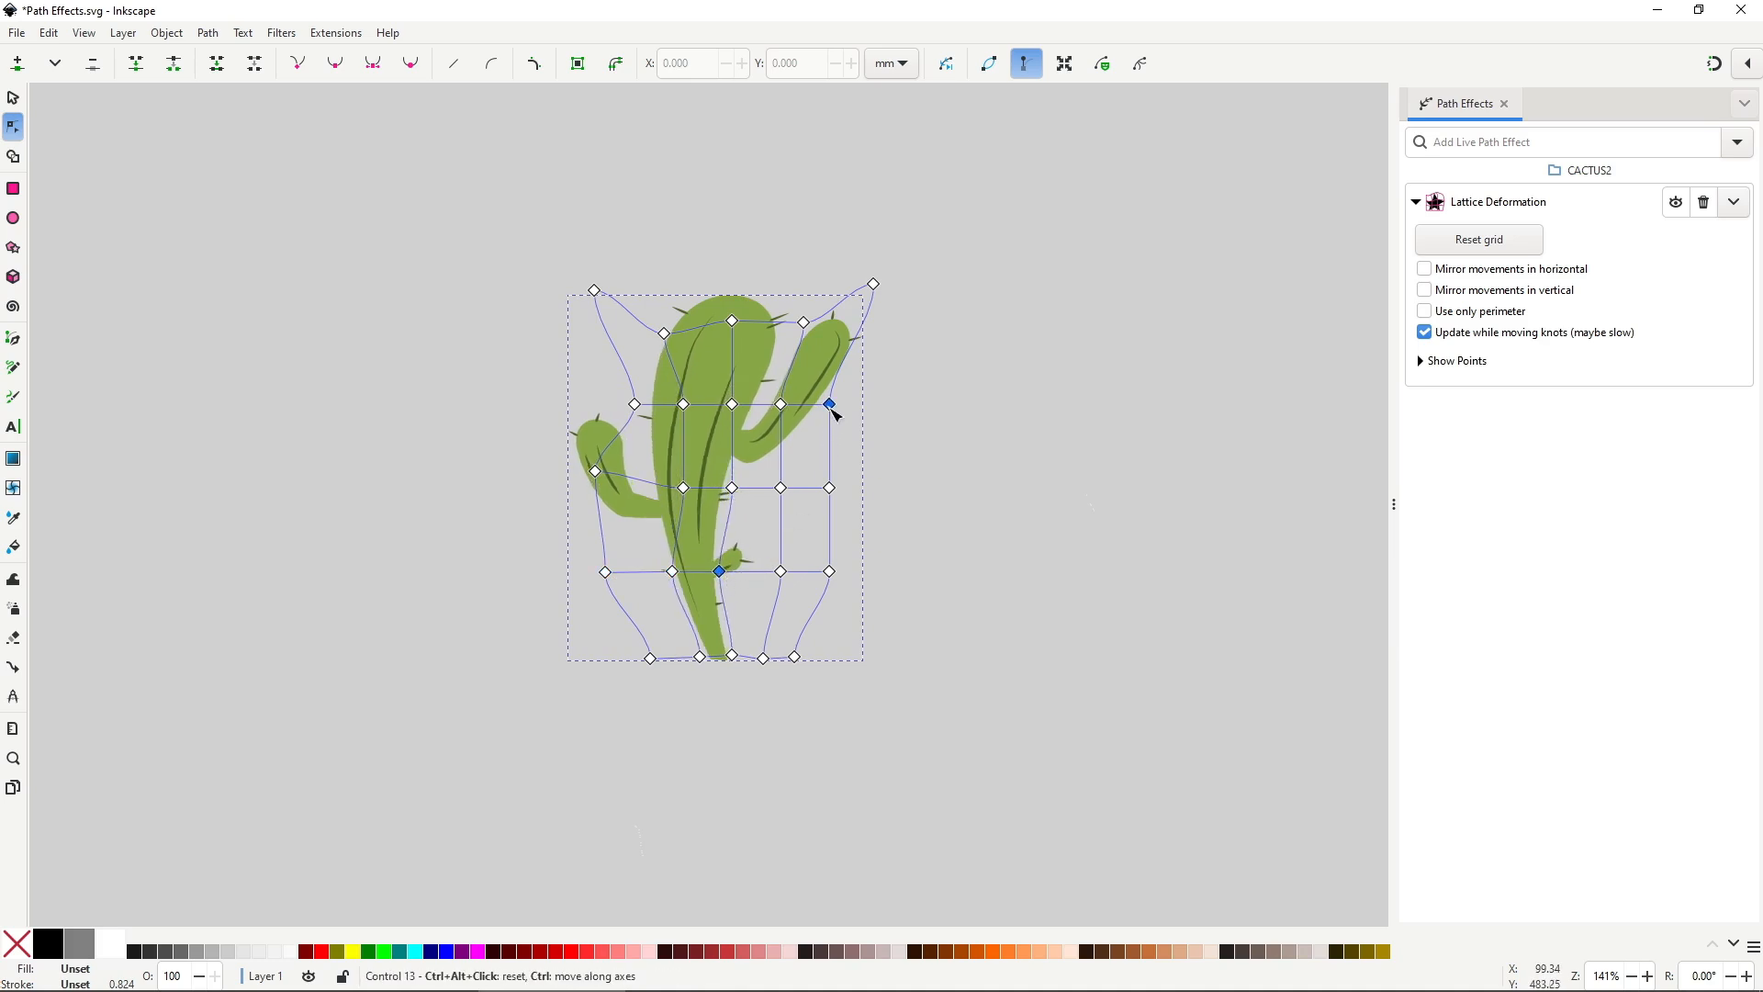
pyautogui.moveTo(862, 427); pyautogui.dragTo(864, 421)
pyautogui.moveTo(852, 504); pyautogui.dragTo(863, 506)
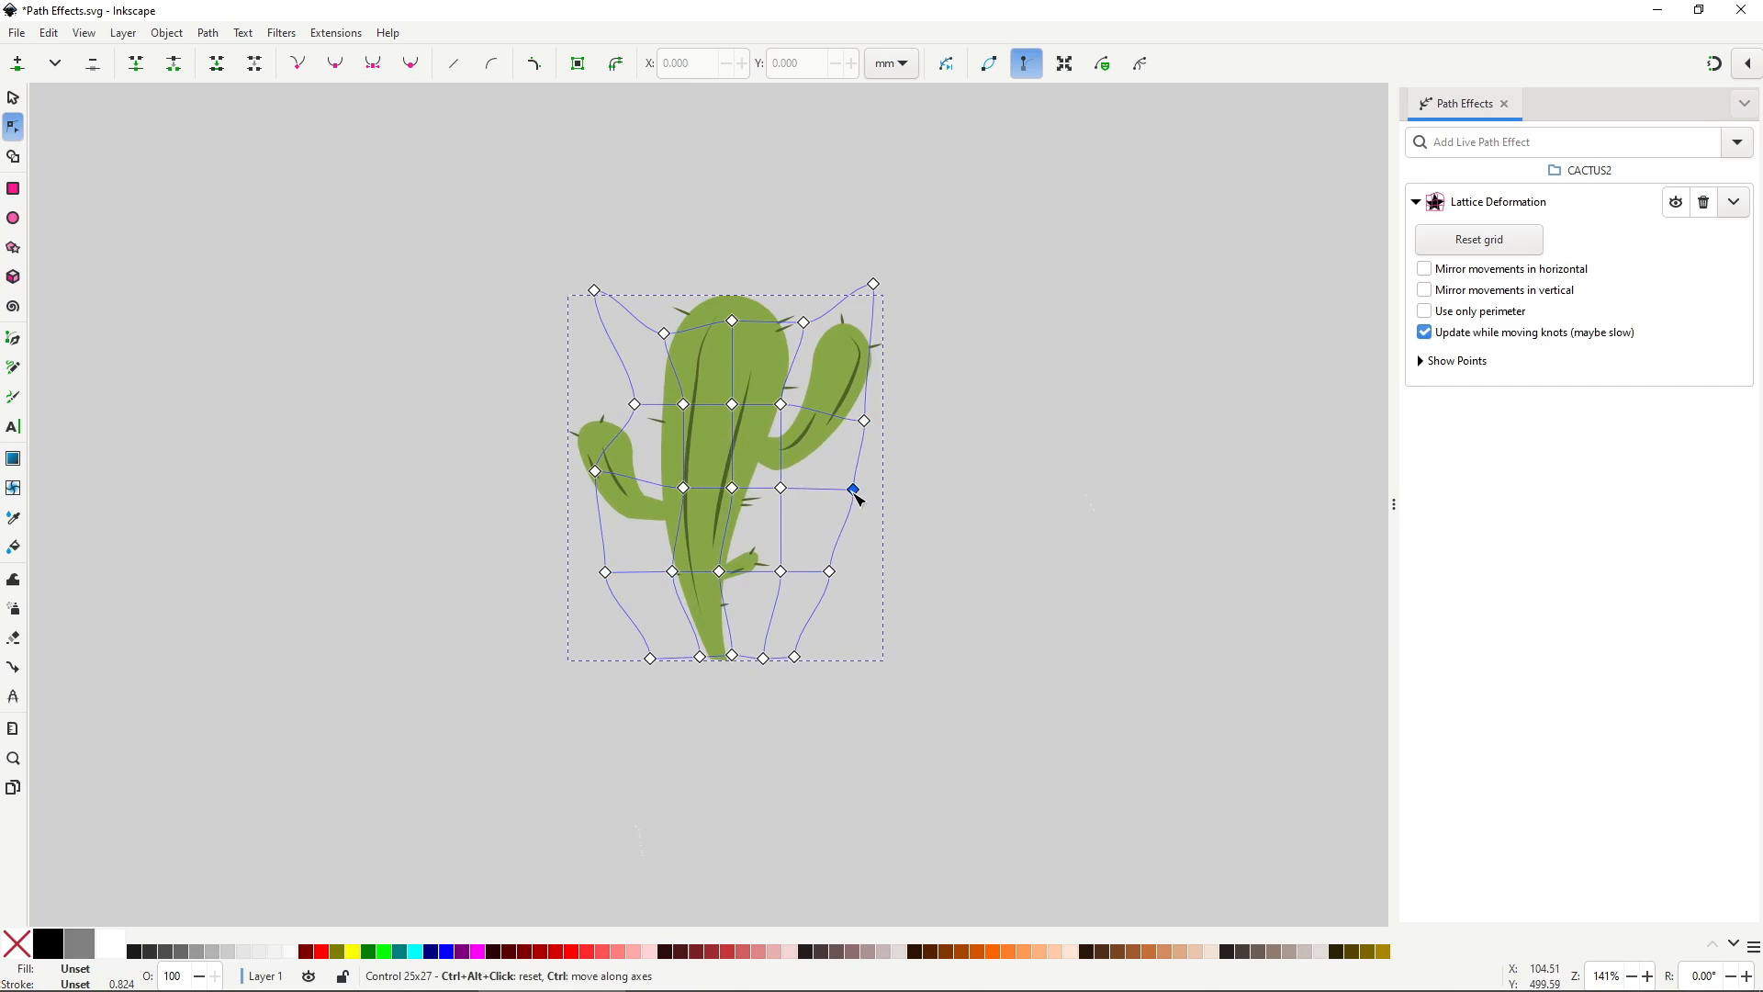
pyautogui.moveTo(785, 409)
pyautogui.mouseDown()
pyautogui.moveTo(803, 415)
pyautogui.moveTo(781, 417)
pyautogui.mouseUp()
pyautogui.moveTo(673, 342); pyautogui.dragTo(731, 330)
pyautogui.click(811, 331)
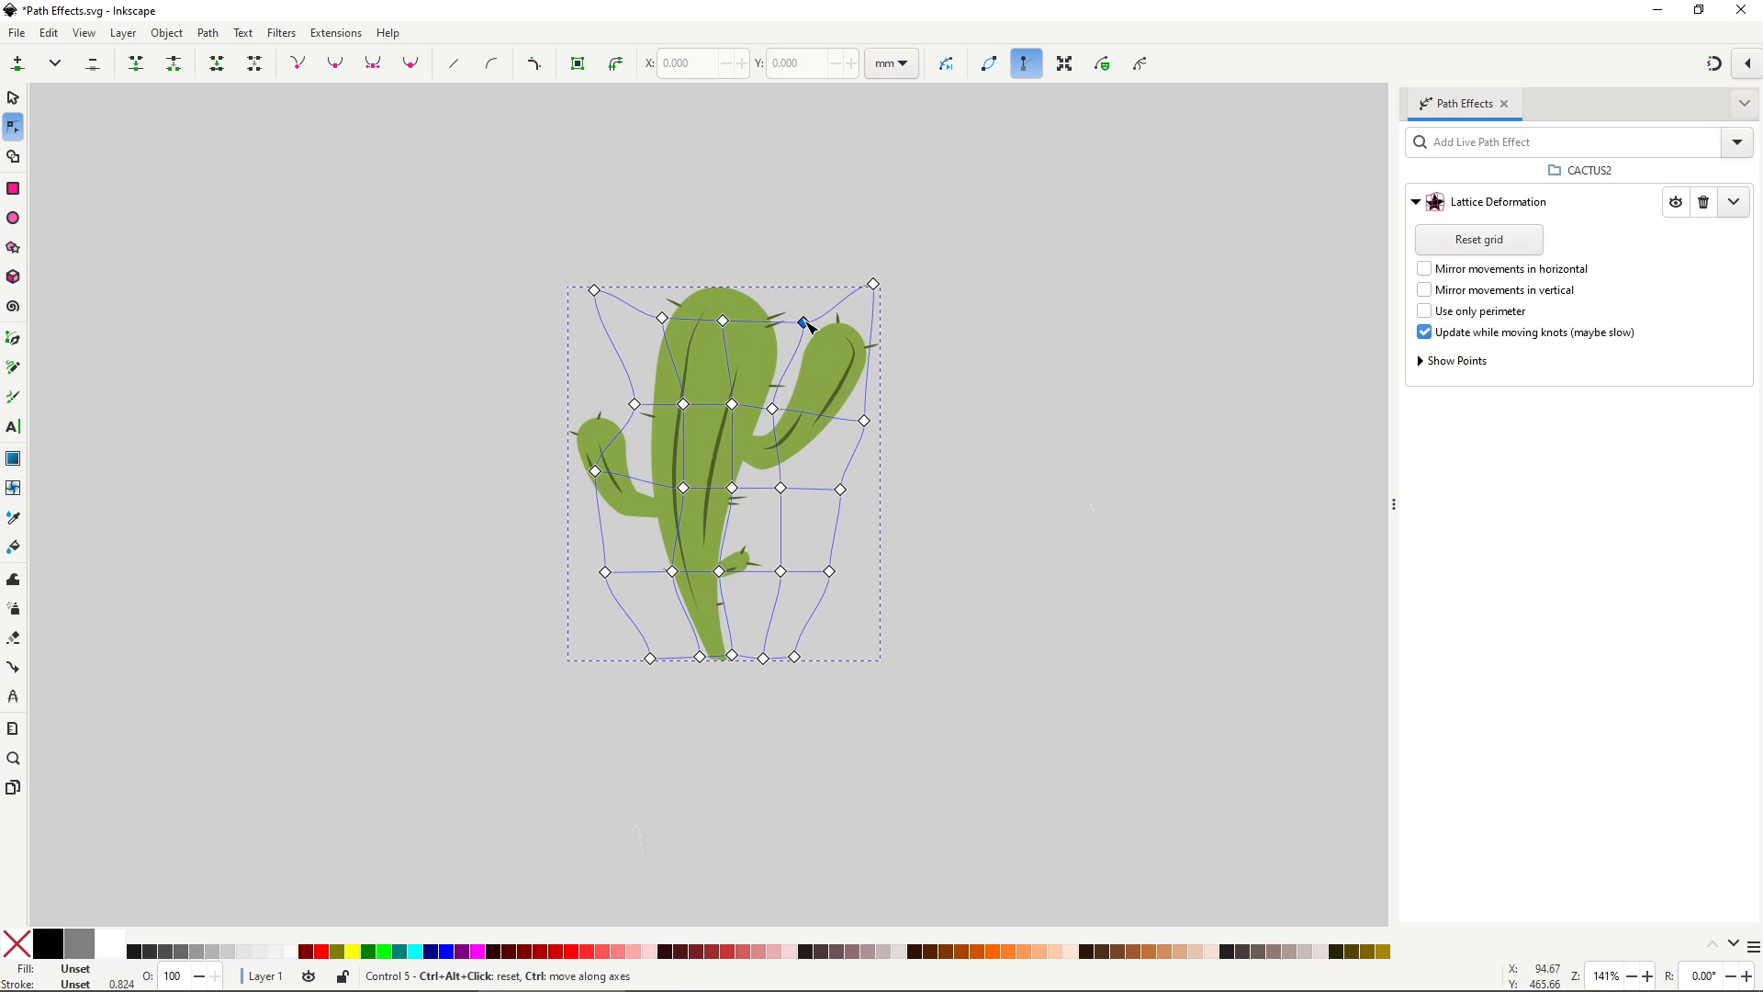
pyautogui.moveTo(785, 577)
pyautogui.mouseDown()
pyautogui.moveTo(795, 559)
pyautogui.moveTo(789, 574)
pyautogui.mouseUp()
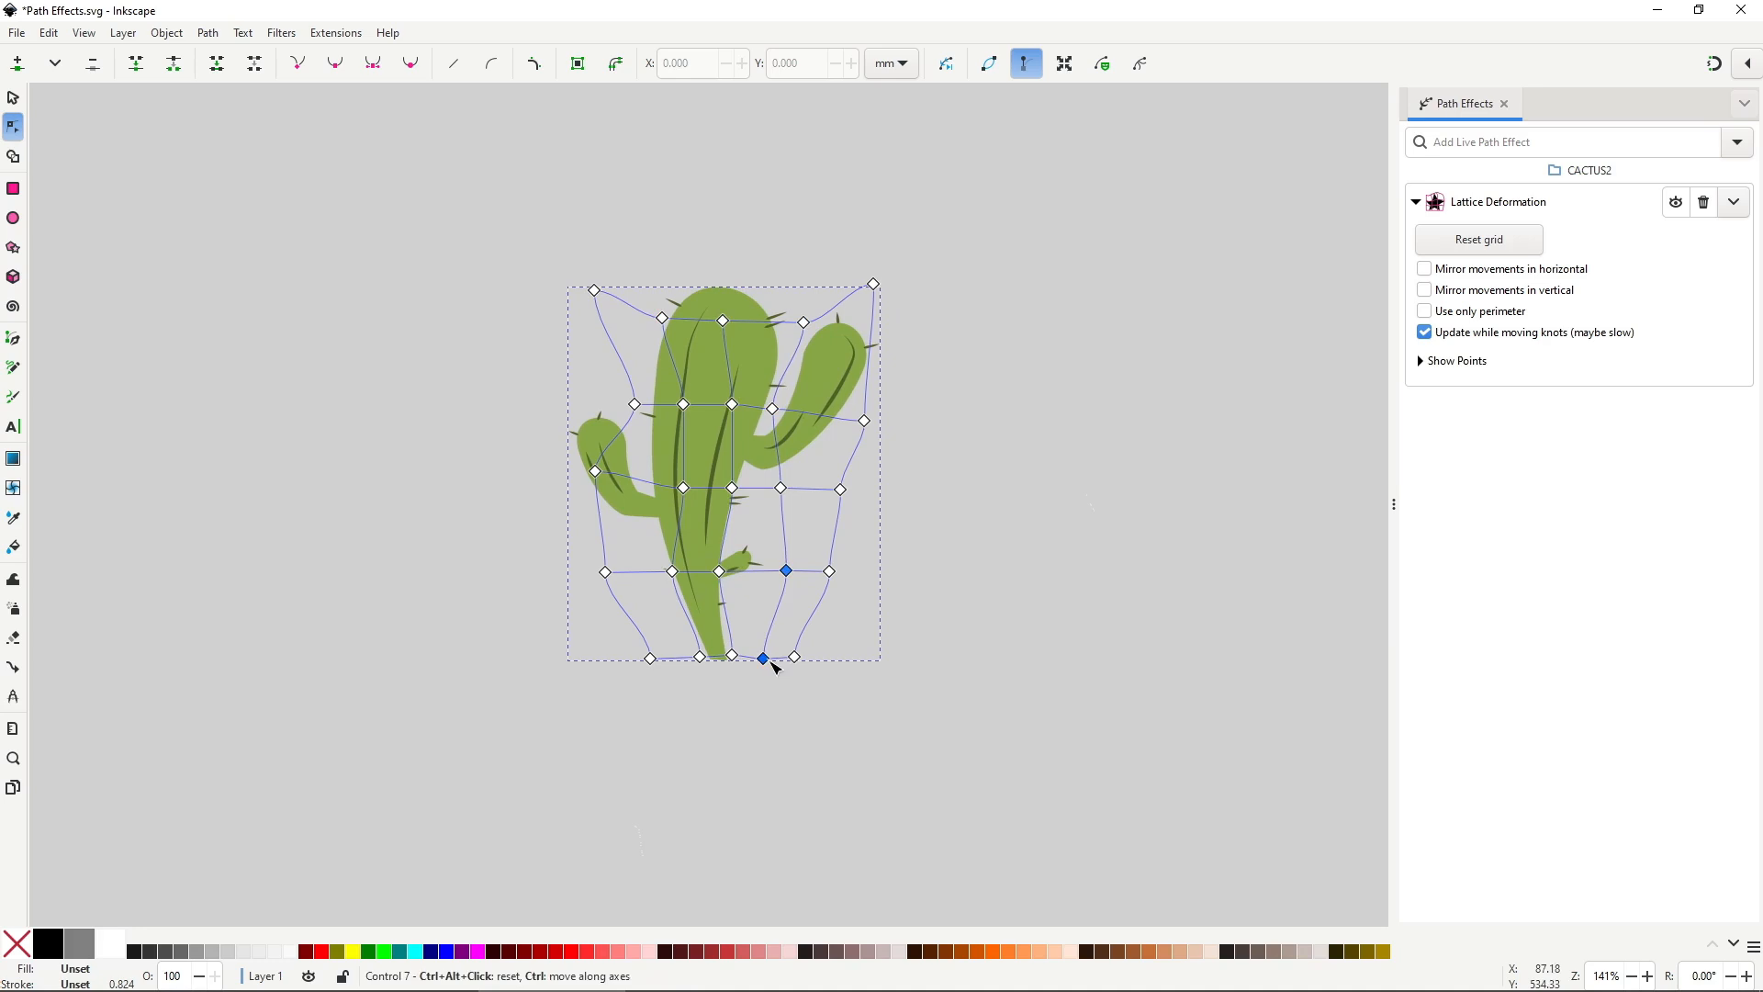
pyautogui.click(812, 670)
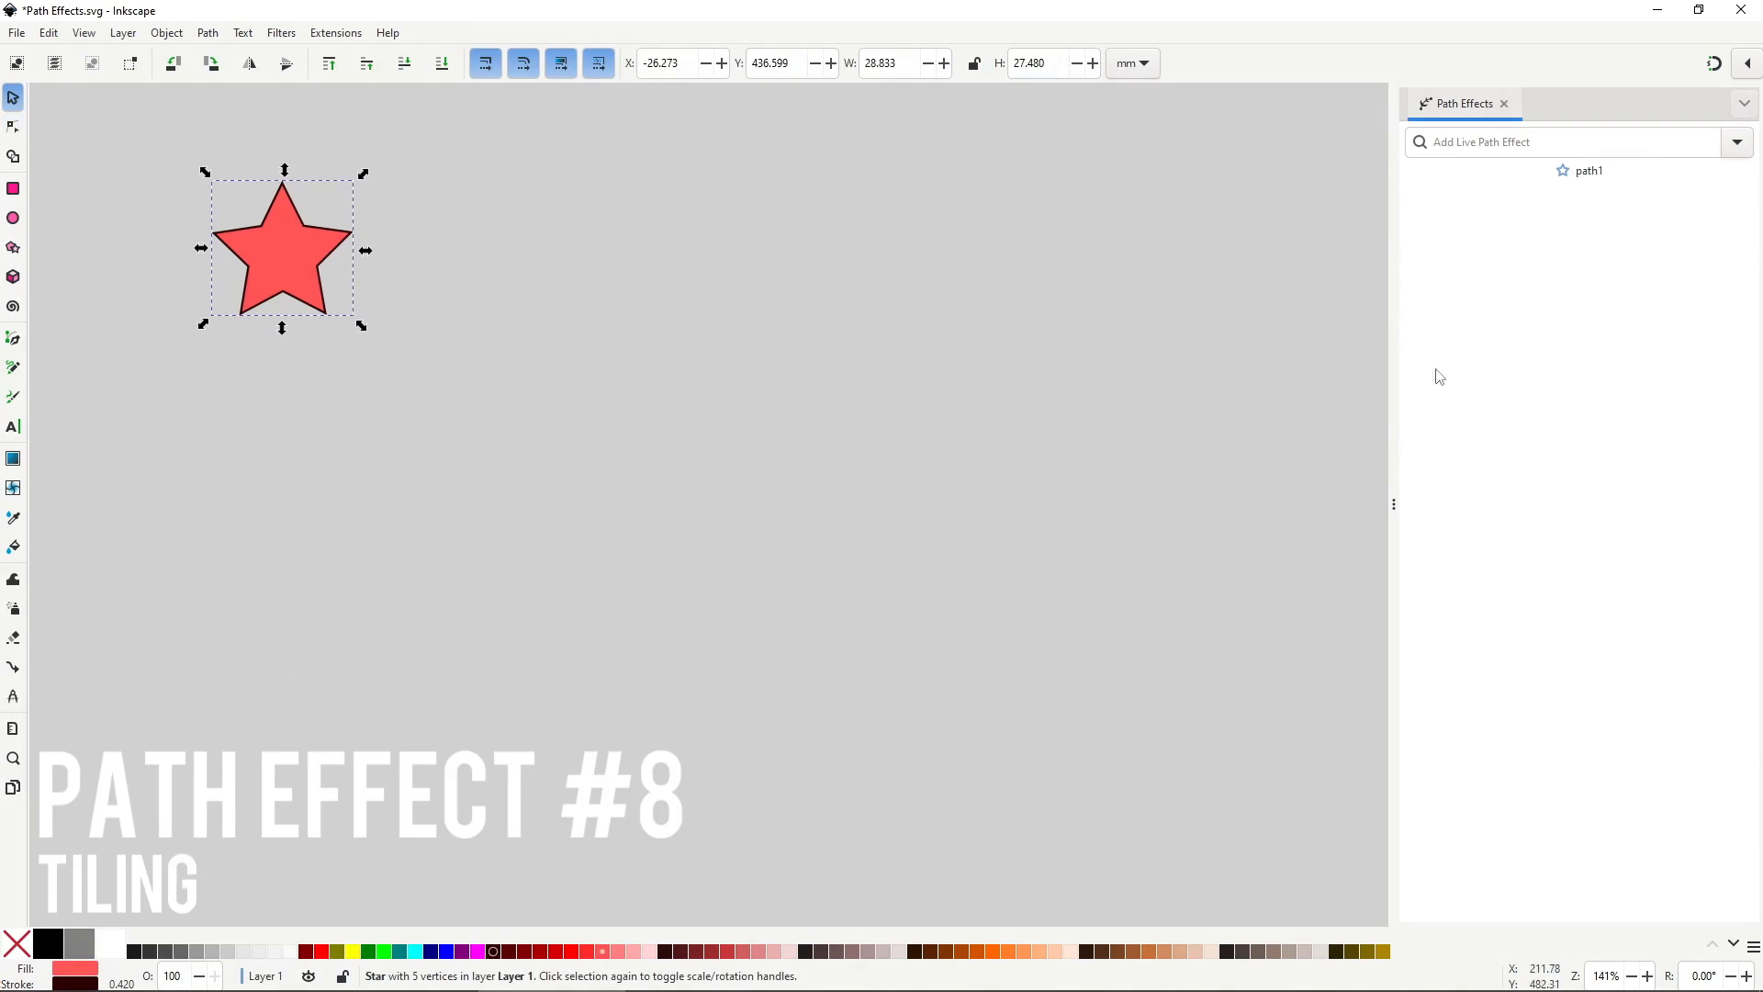
# Apply Tiling to the star with 5 rows, 5 columns, offset 39 and gap X 21.
pyautogui.click(1727, 152)
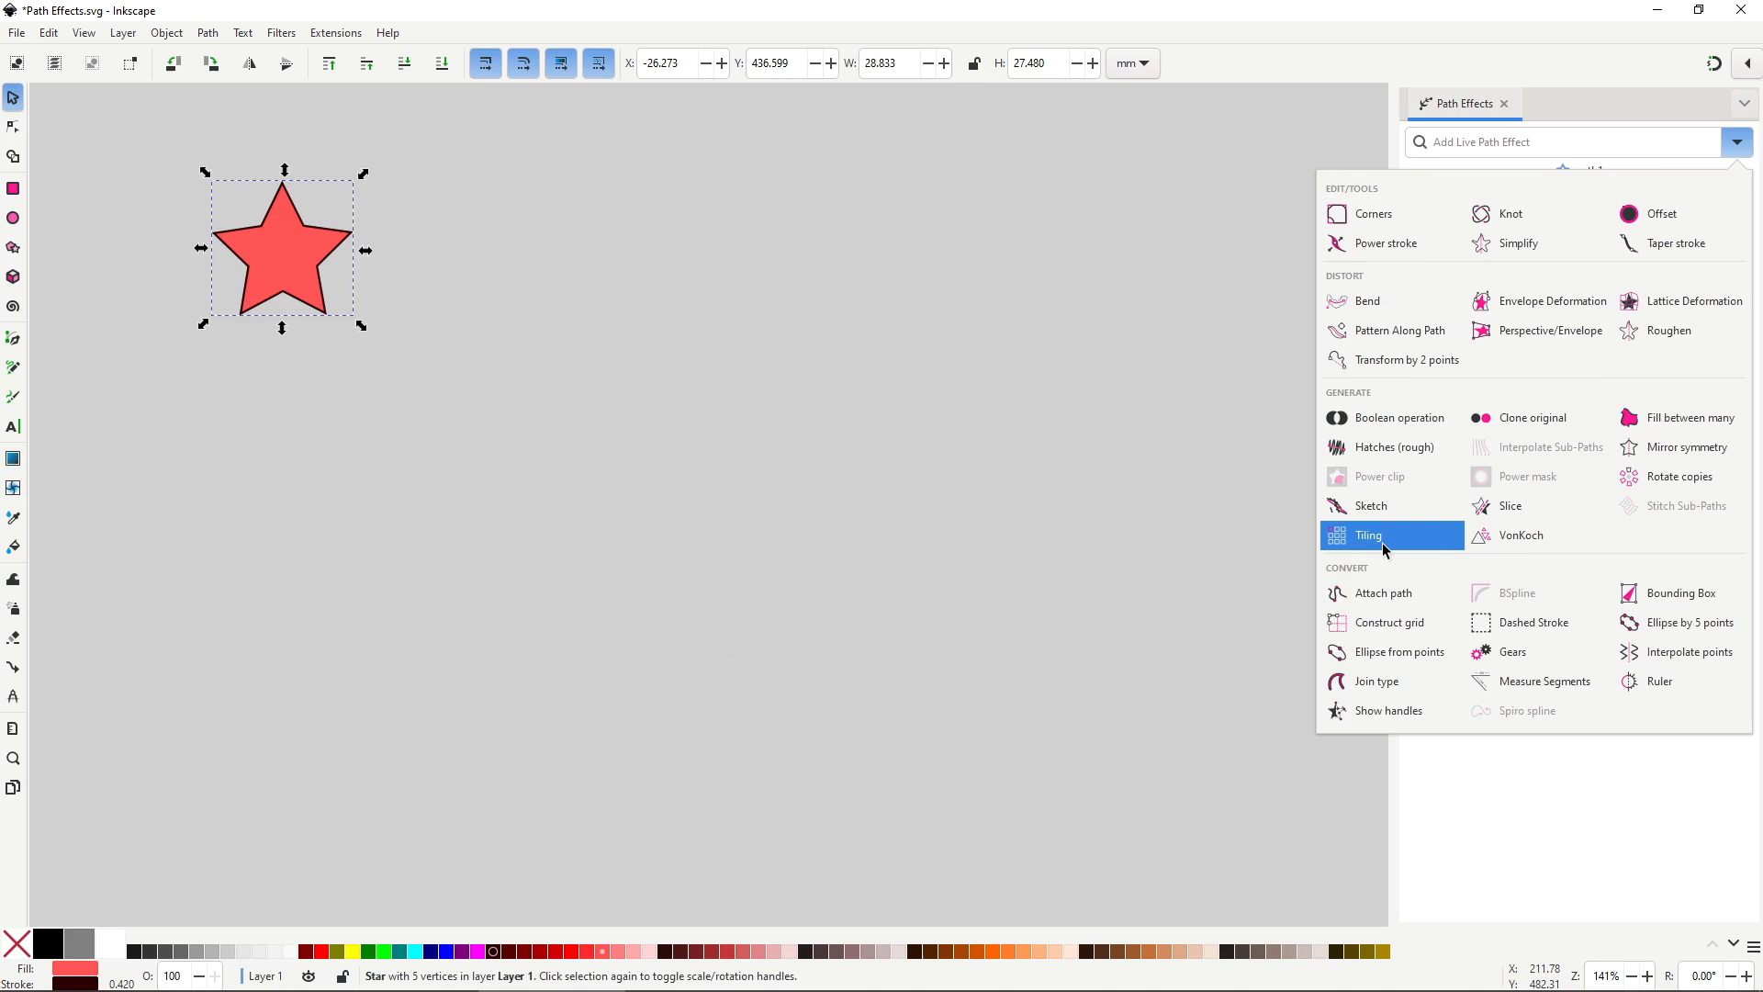
pyautogui.click(972, 603)
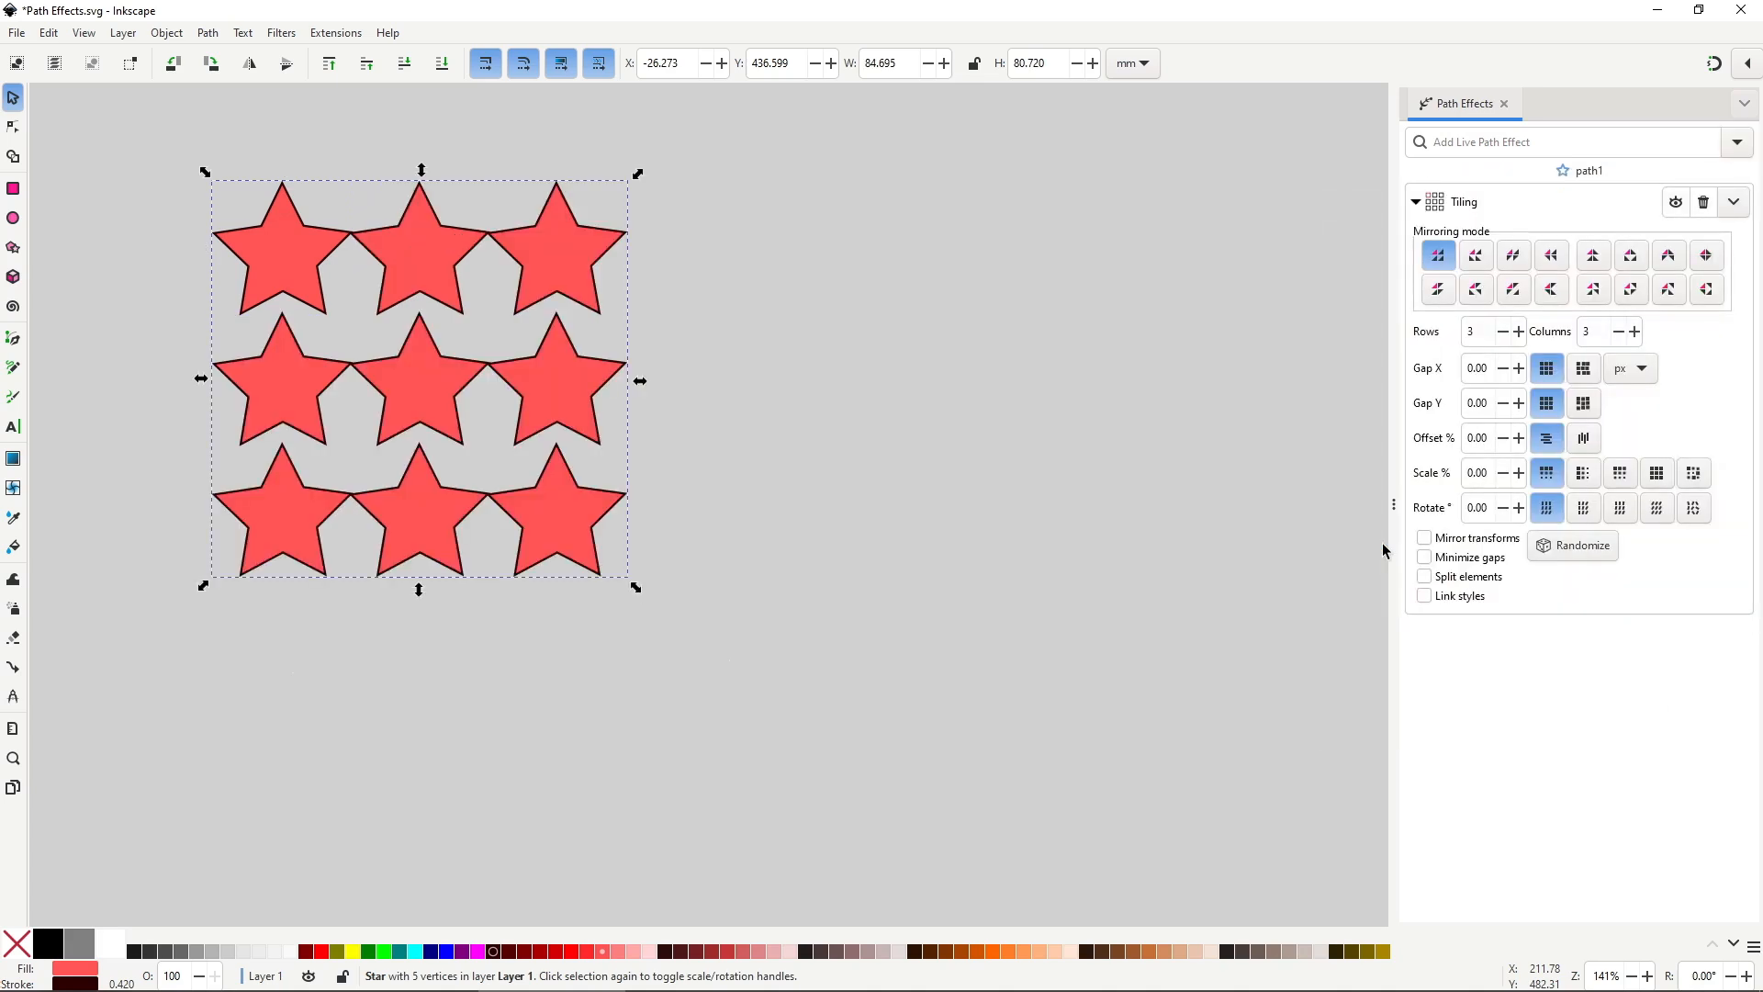
pyautogui.click(1520, 331)
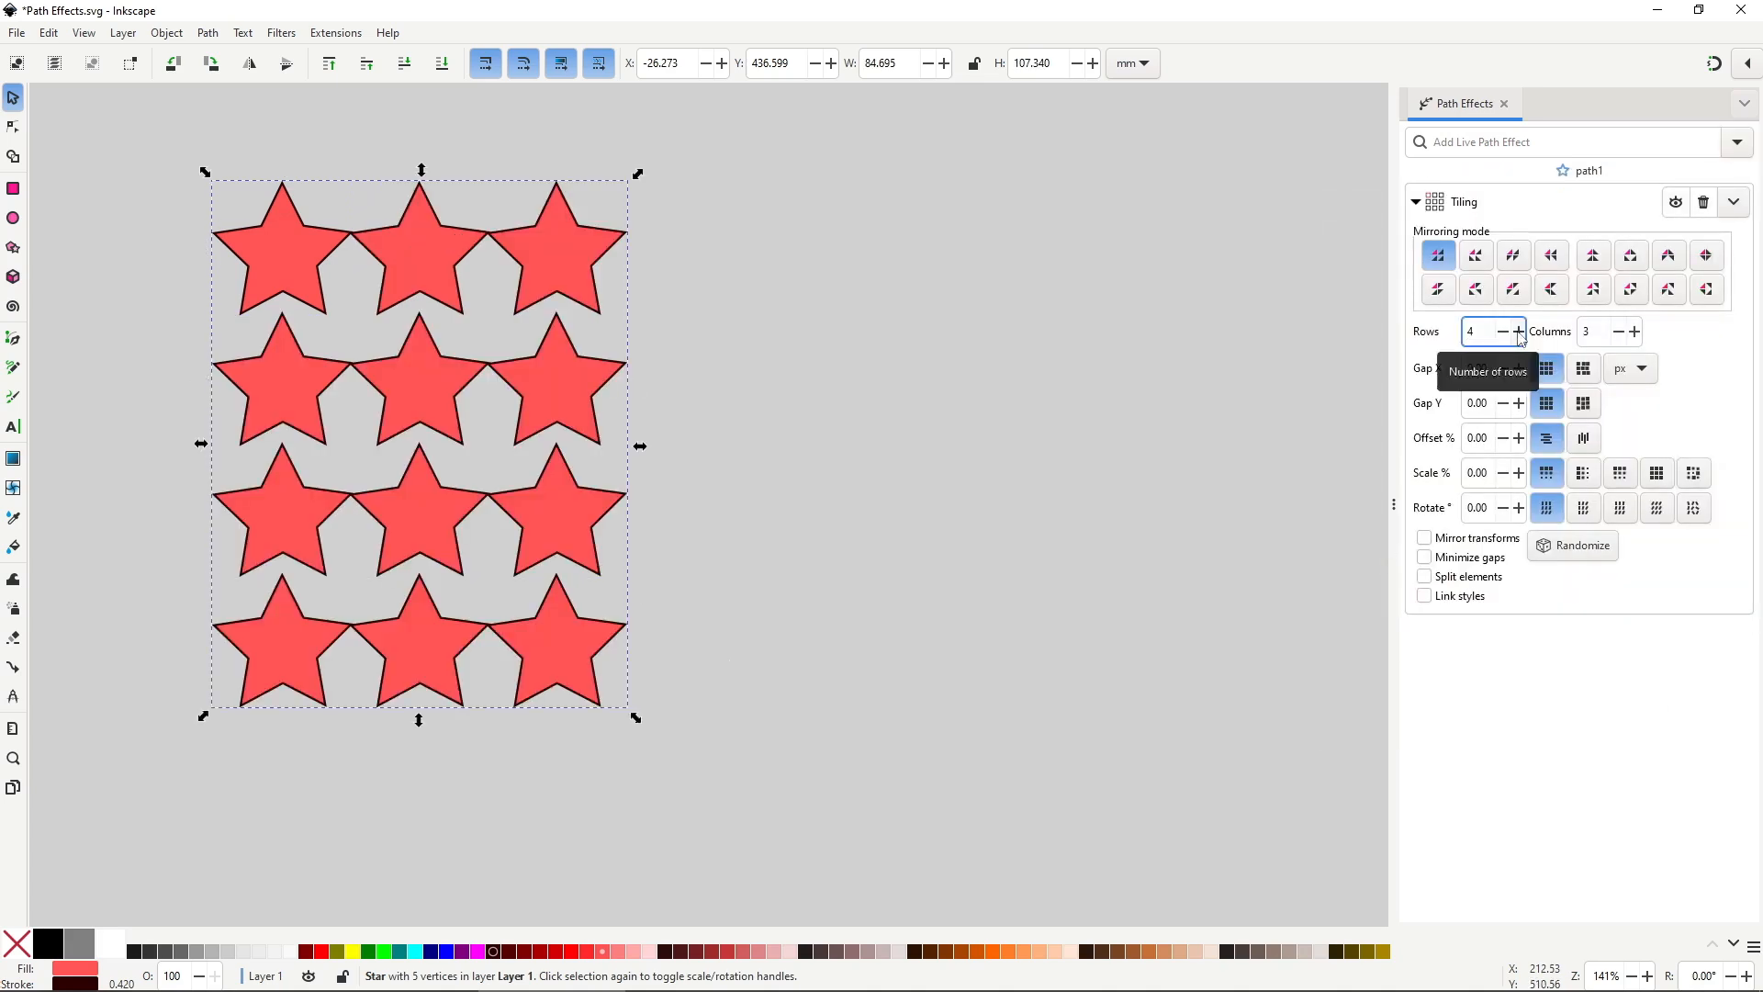
pyautogui.click(1520, 331)
pyautogui.click(1635, 332)
pyautogui.click(1635, 331)
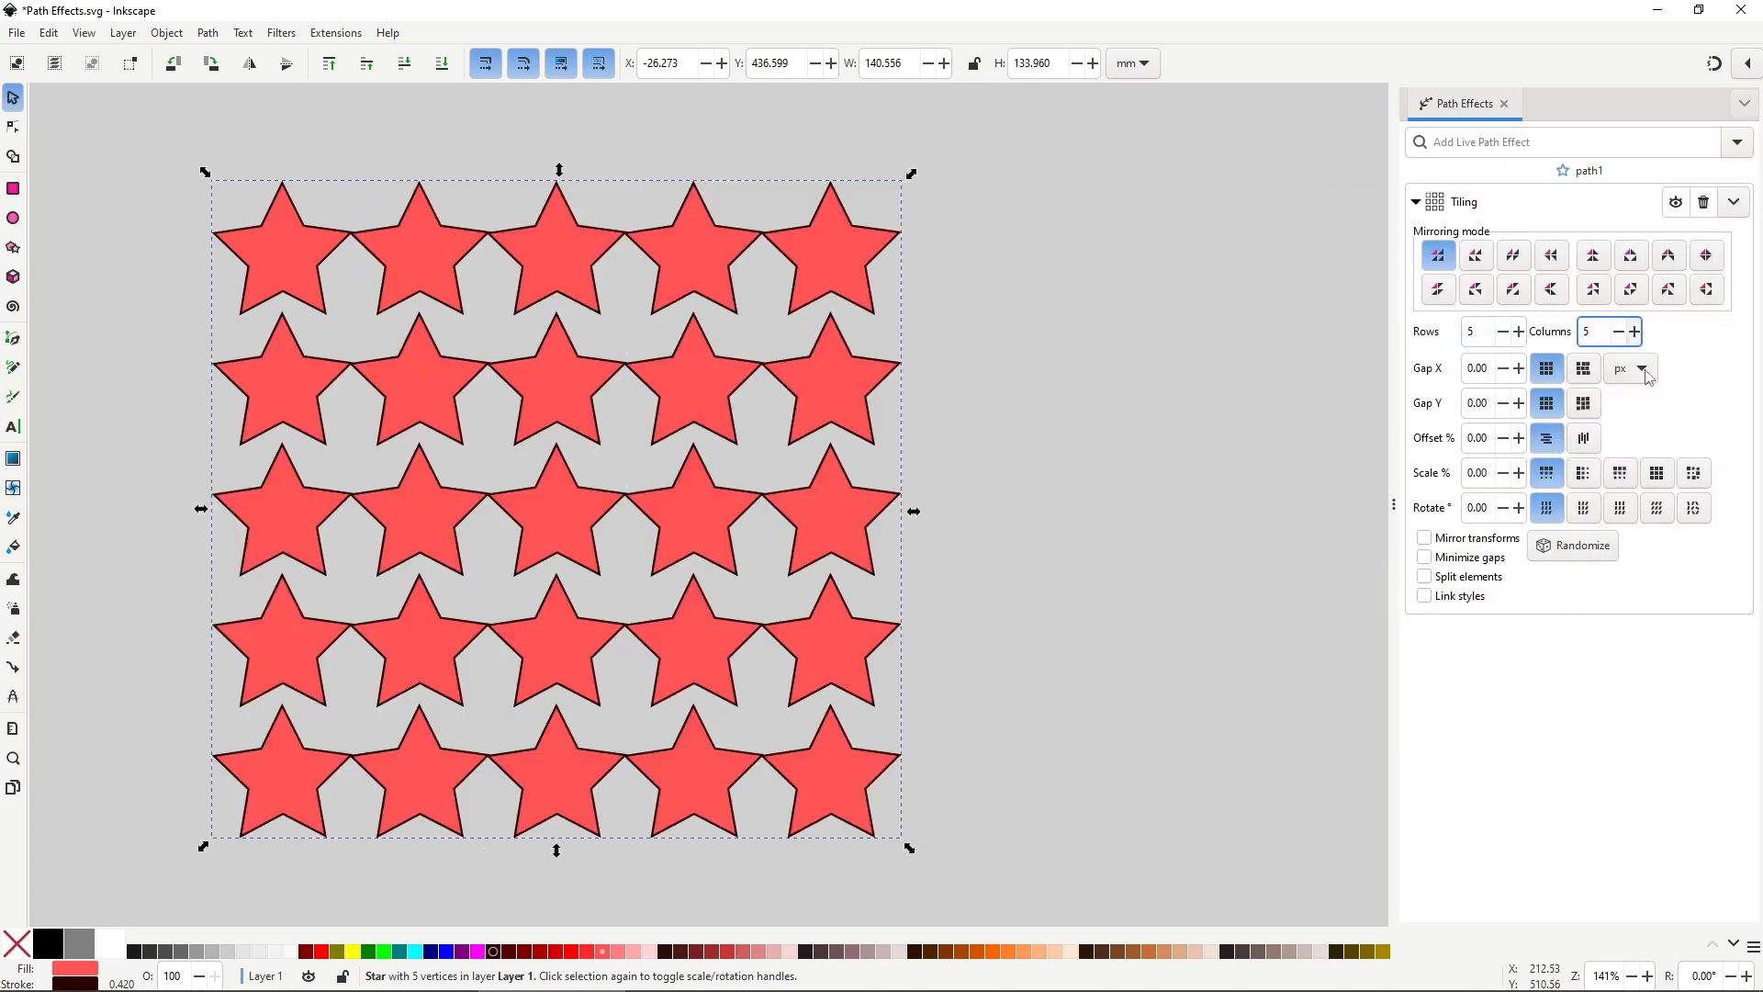
pyautogui.click(1521, 436)
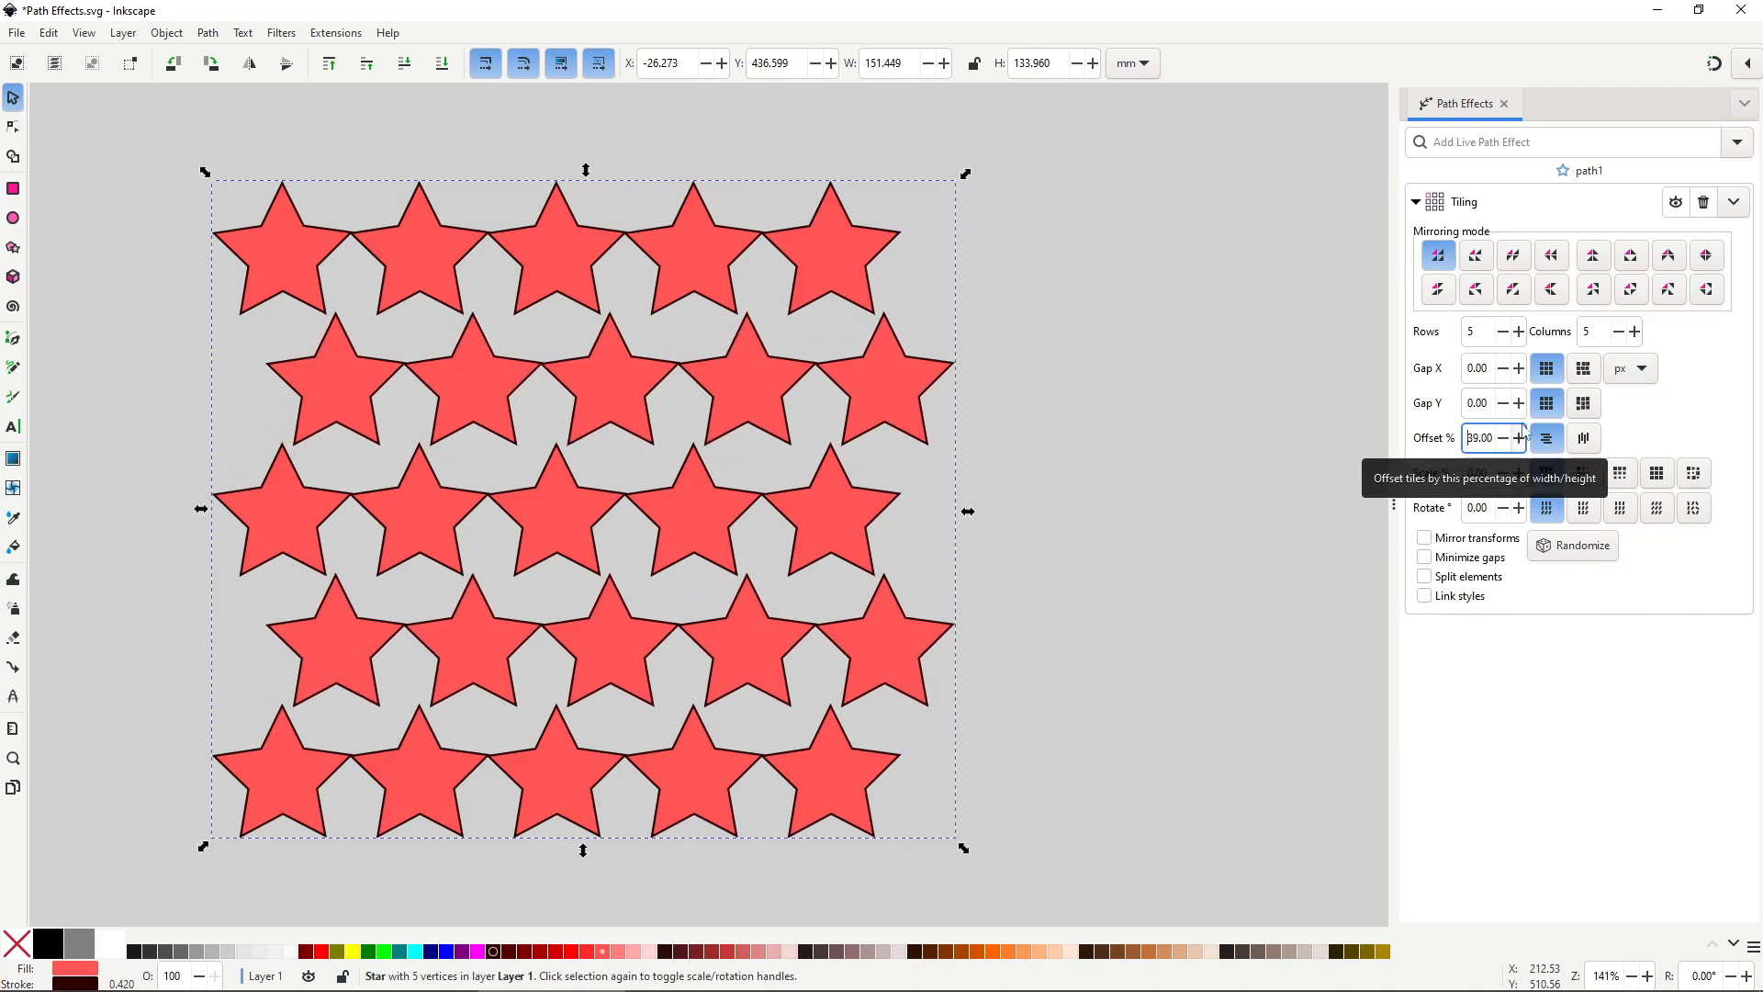
pyautogui.click(1519, 368)
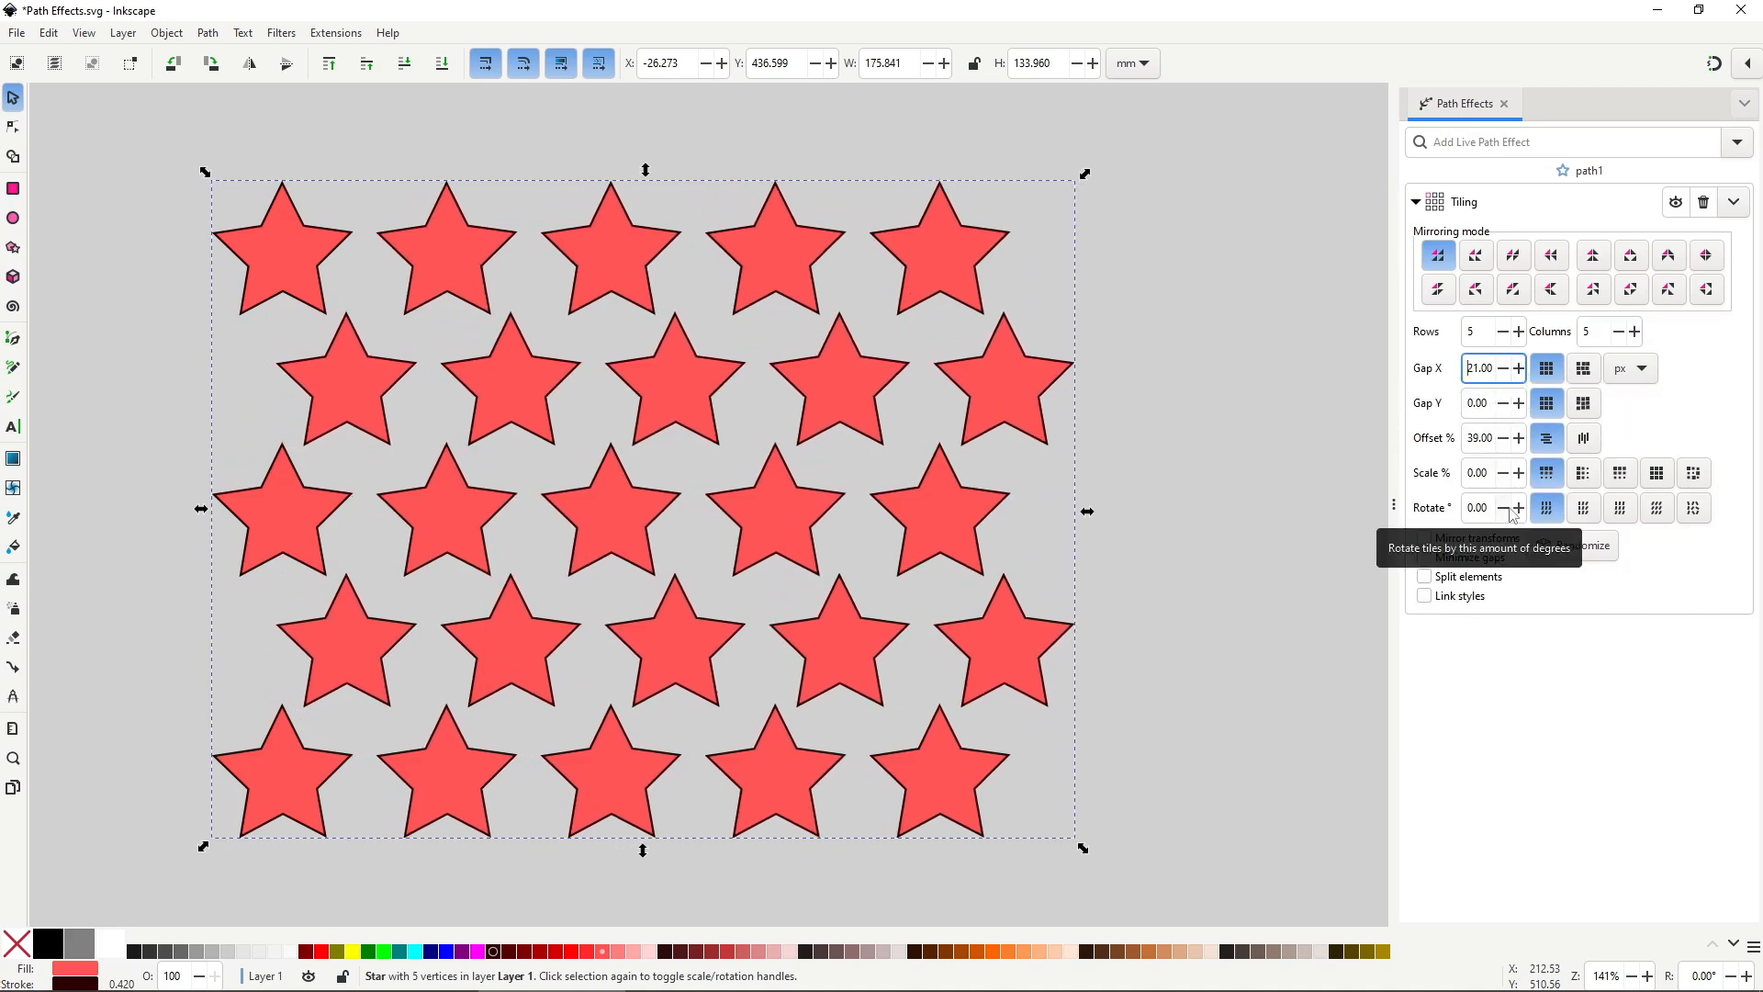
# Set the tiling Scale to -14 and Rotate to -13 so stars shrink and turn progressively.
pyautogui.click(1510, 476)
pyautogui.click(1509, 475)
pyautogui.click(1510, 476)
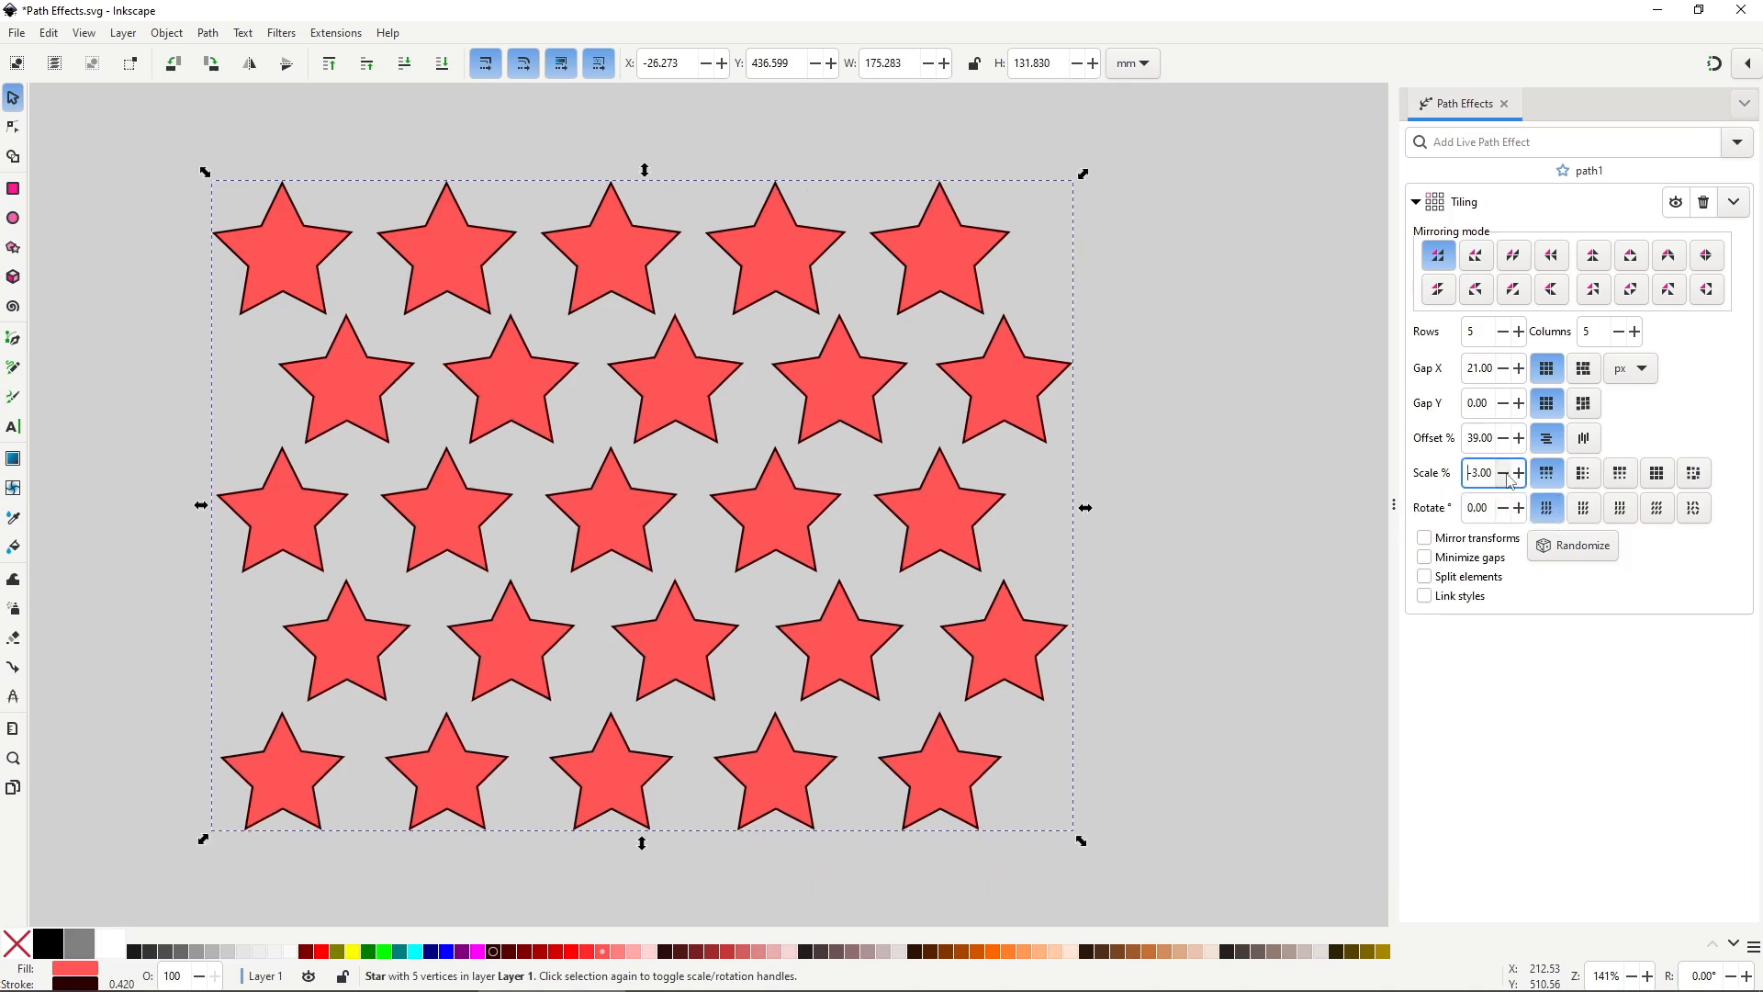
pyautogui.click(1509, 475)
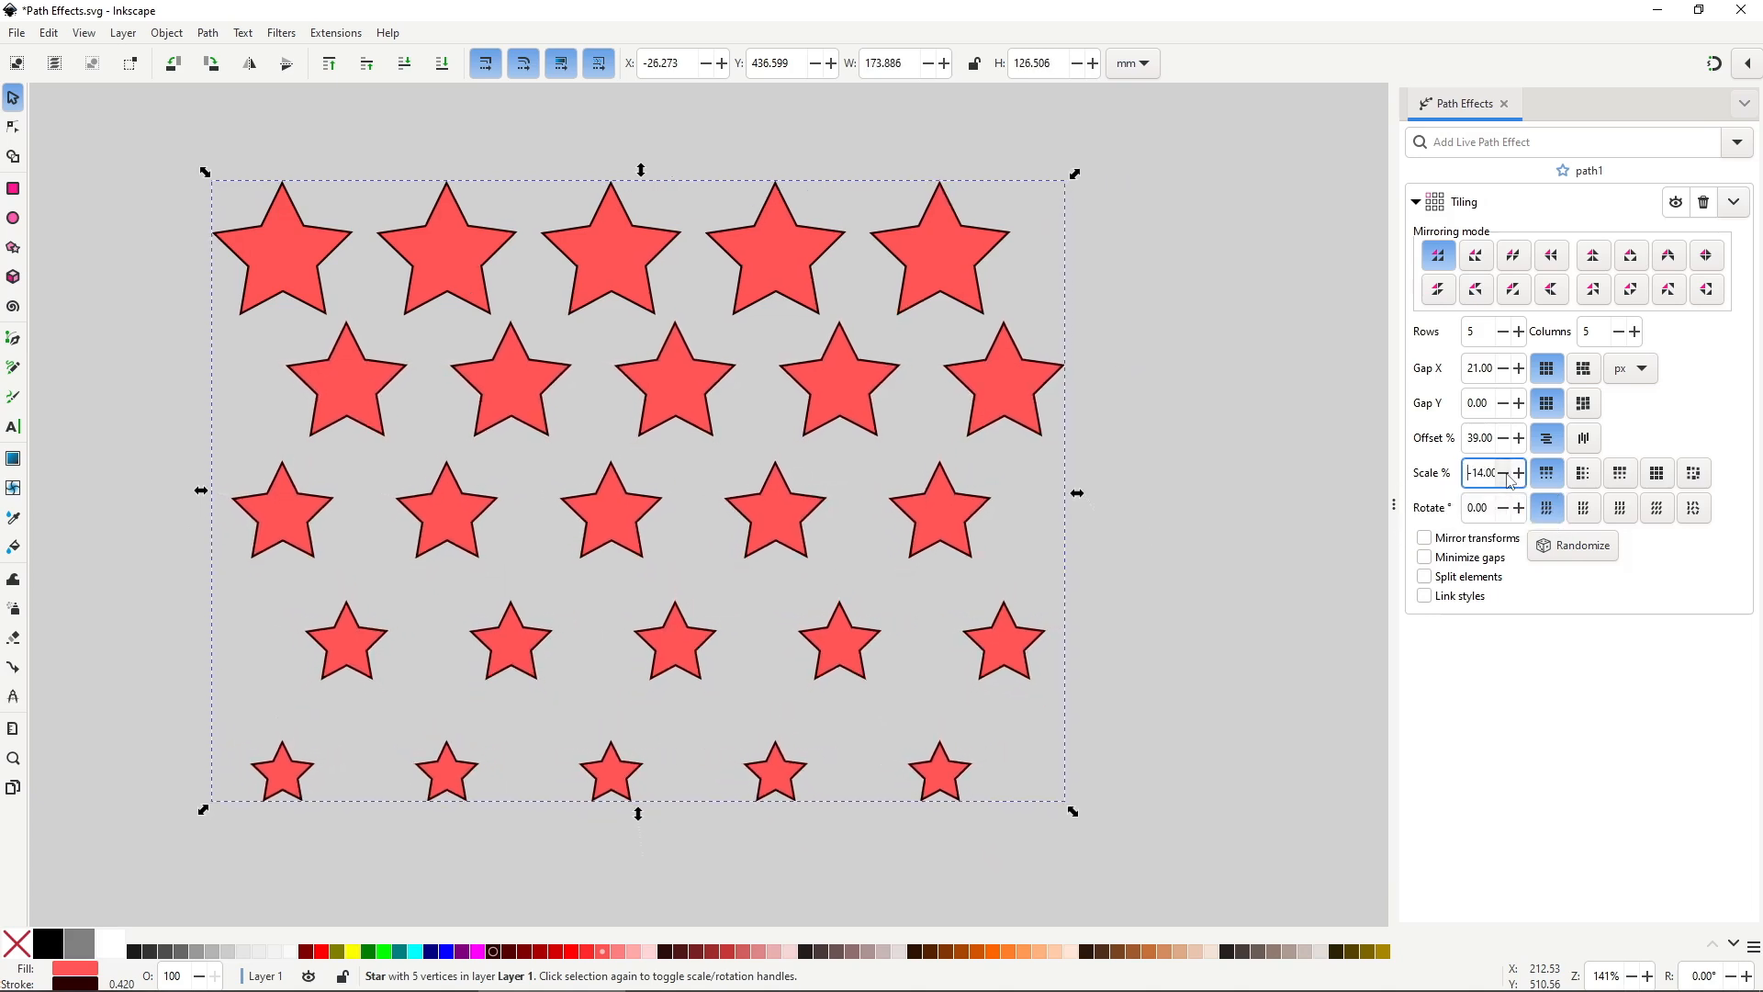
pyautogui.click(1506, 515)
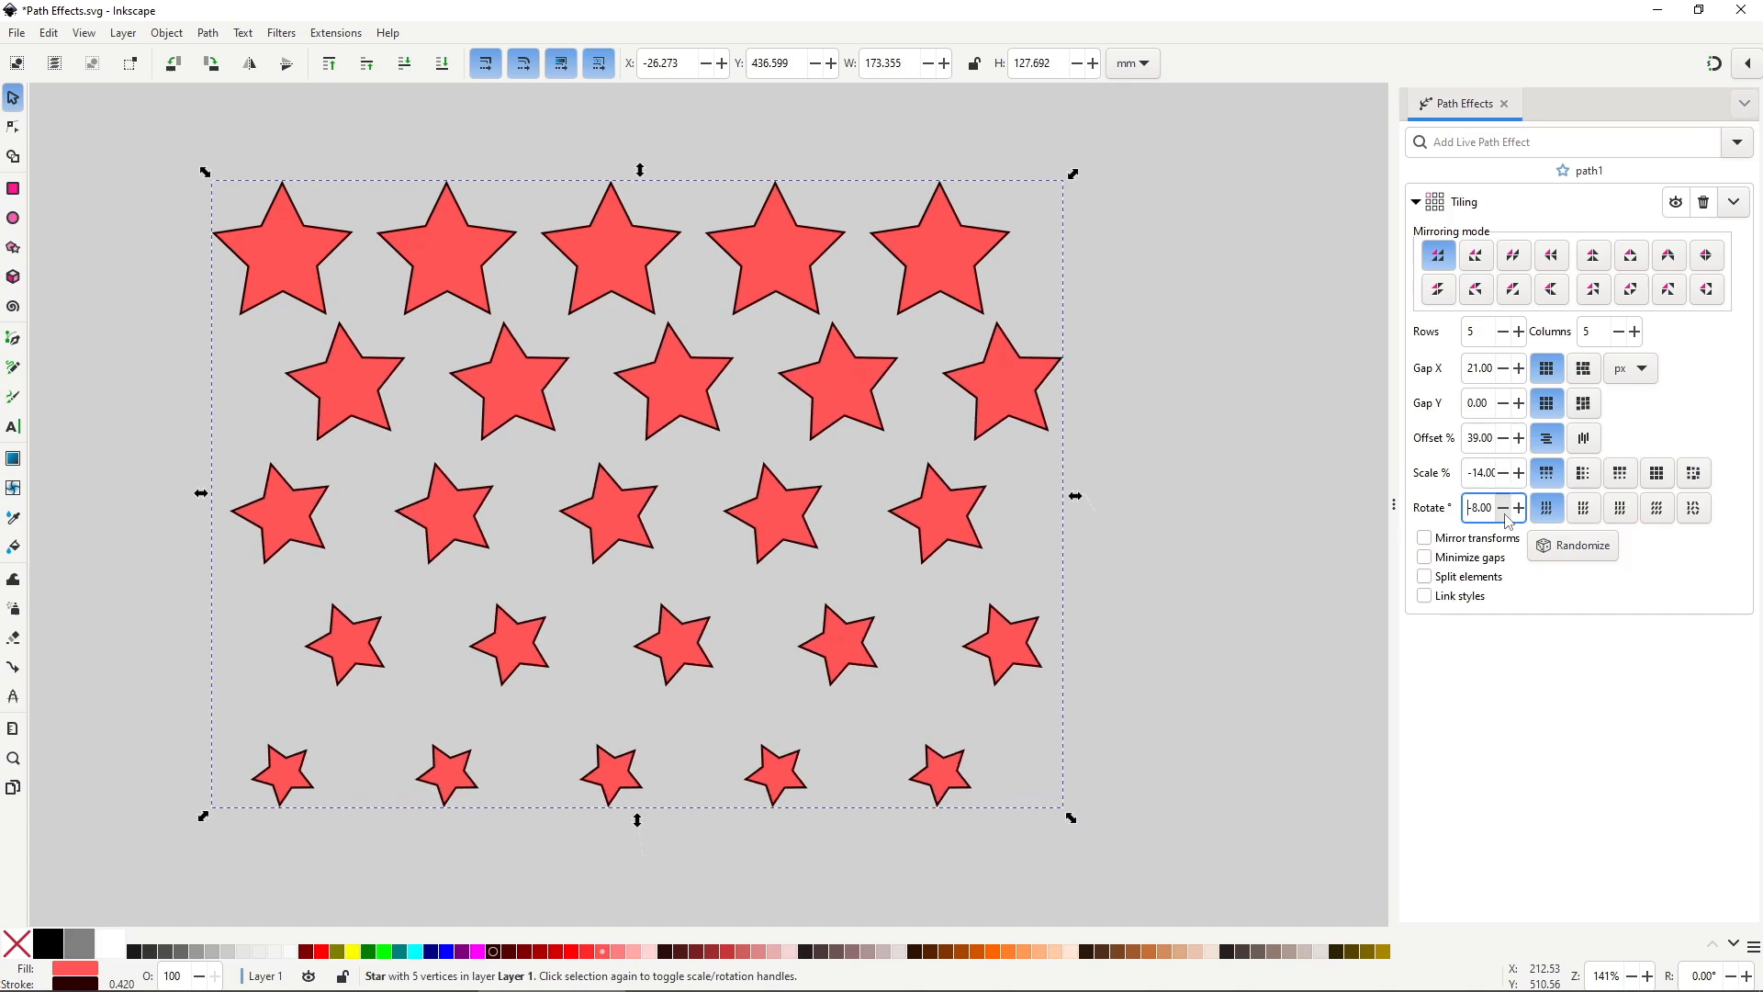
pyautogui.click(1507, 513)
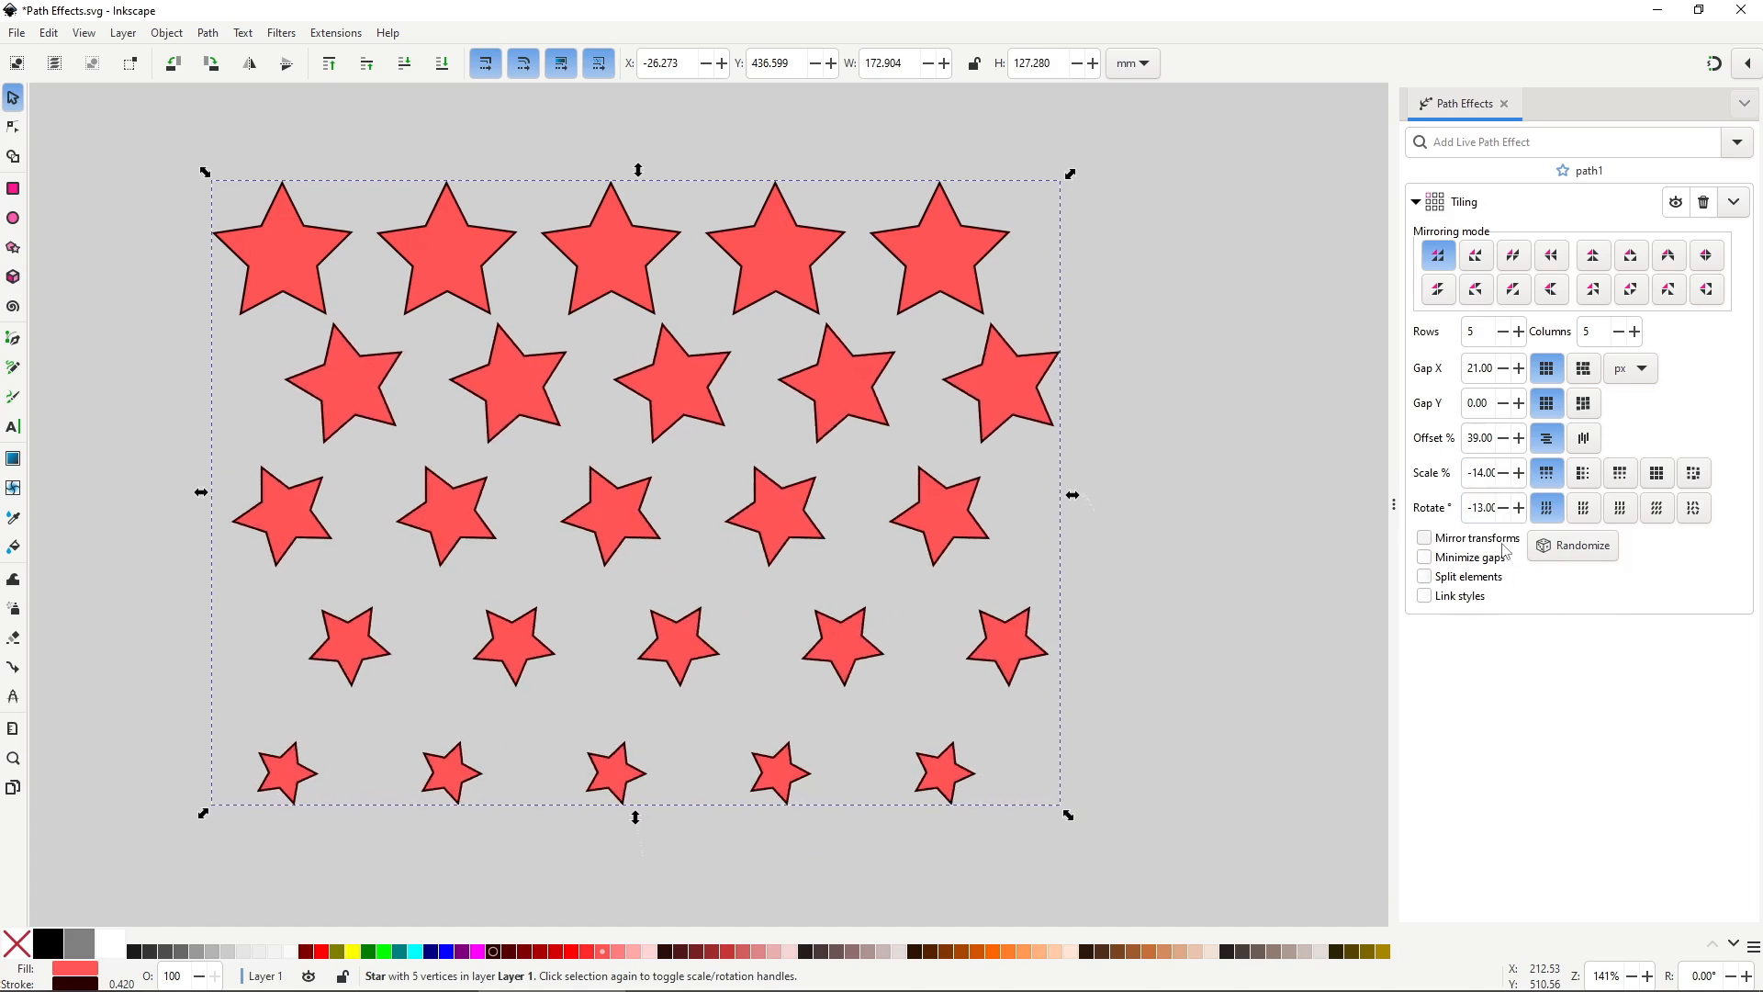
# Enable Mirror transforms and try several mirroring layouts for the tiles.
pyautogui.click(1502, 542)
pyautogui.click(1502, 547)
pyautogui.click(1476, 256)
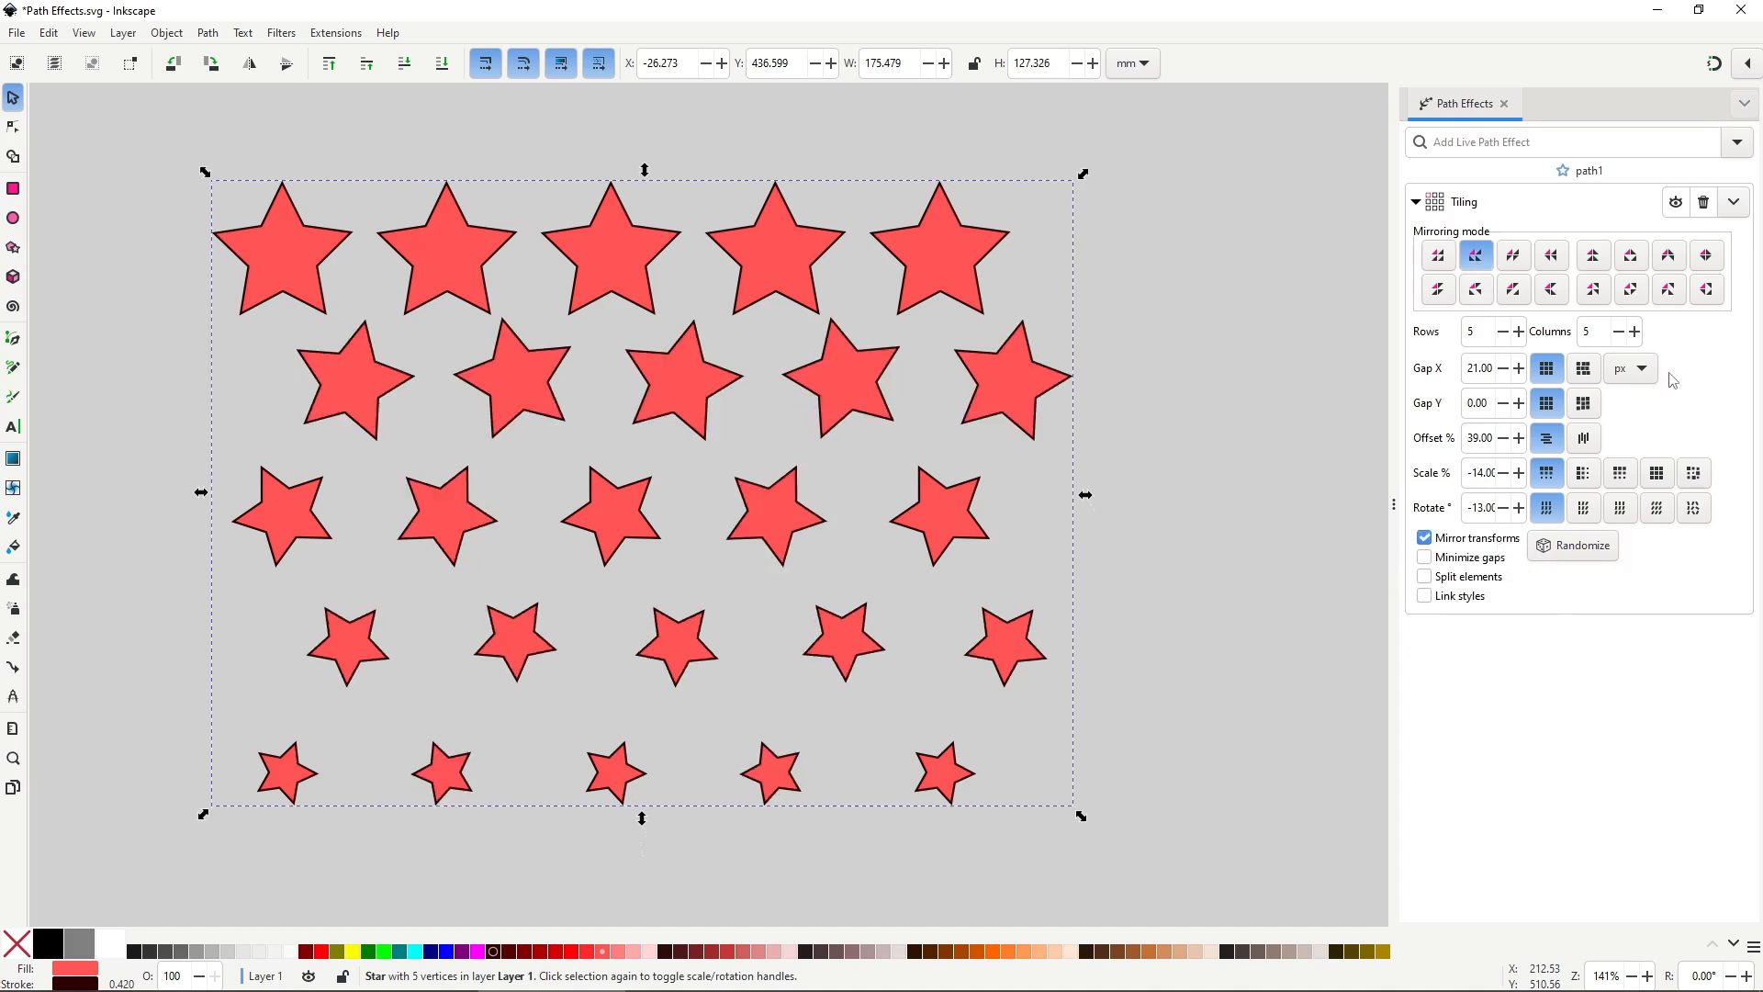
pyautogui.click(1514, 256)
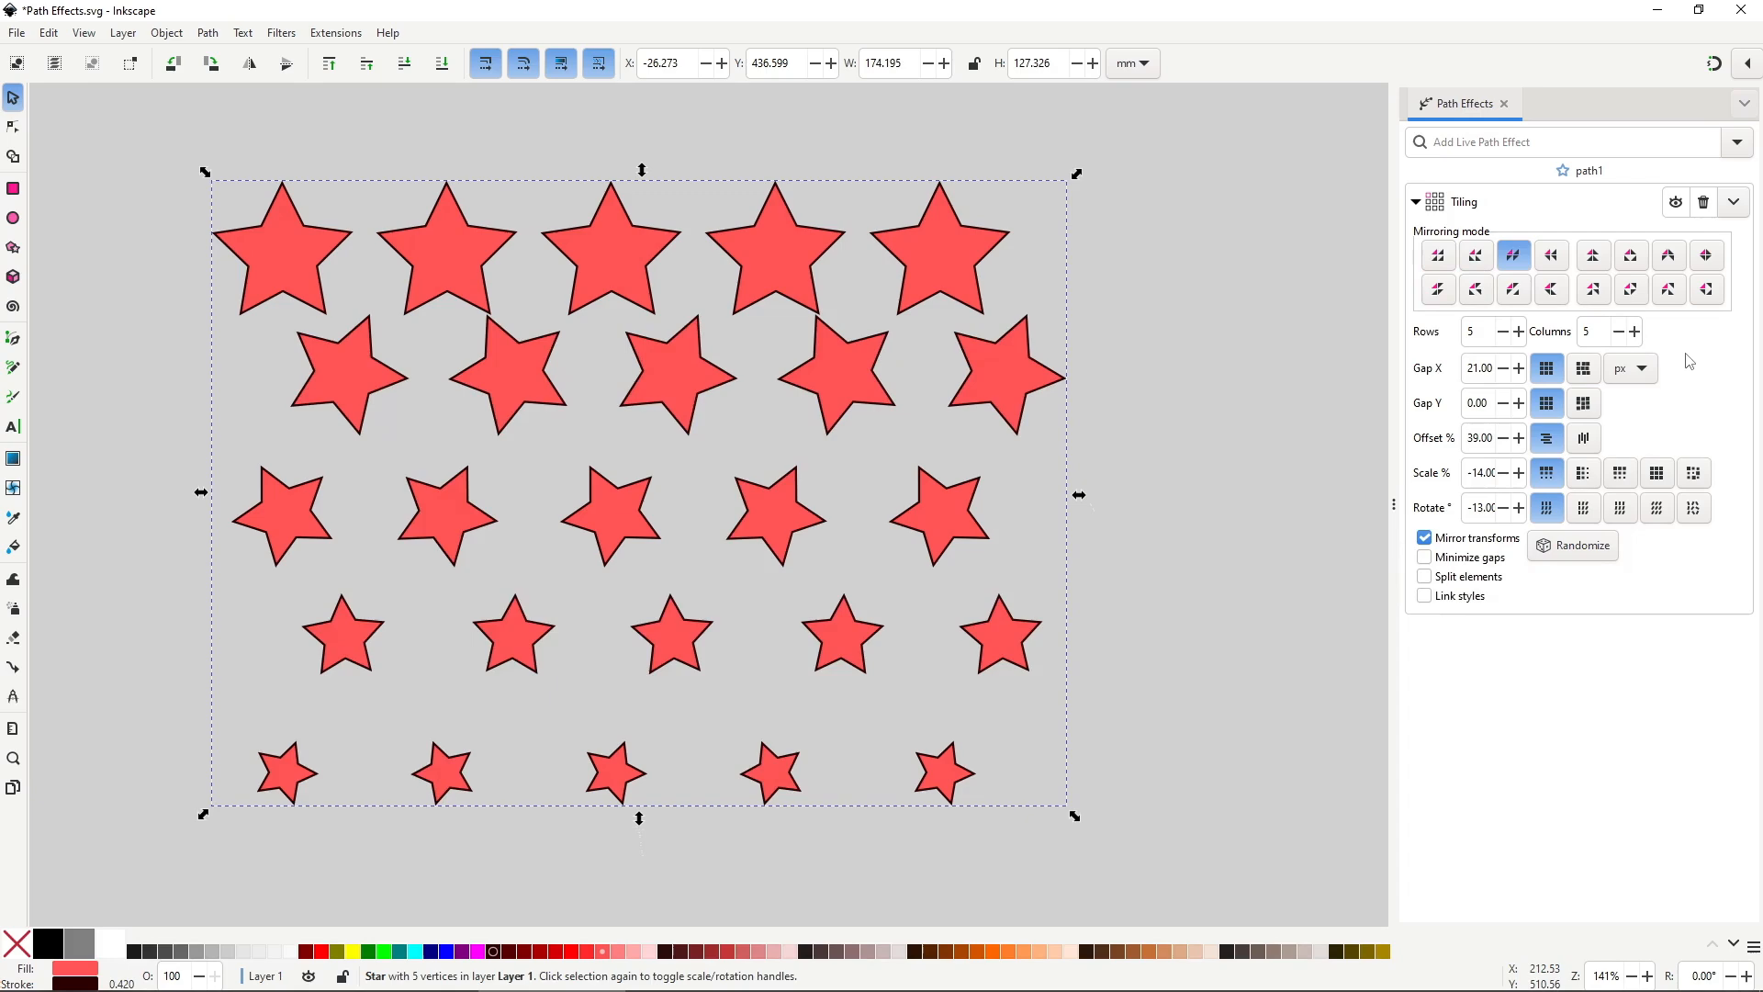